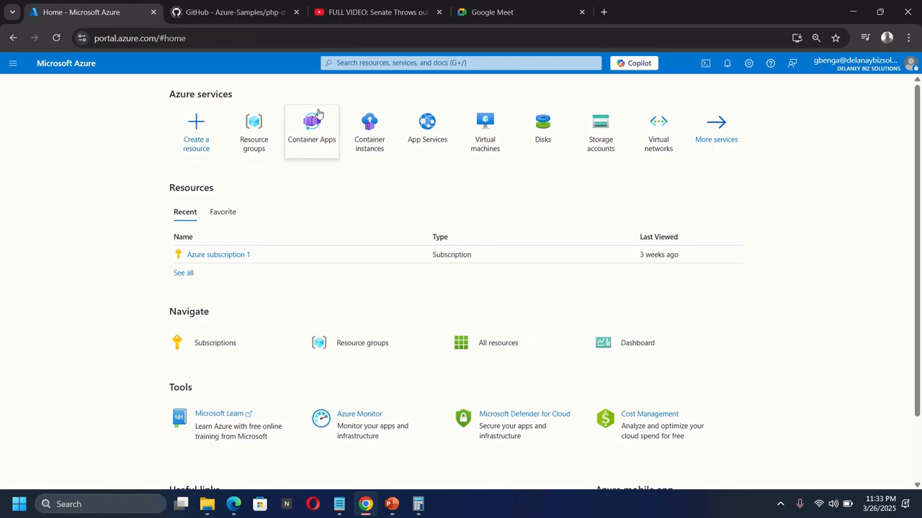
# Find the service for deploying a custom template and start building an own template in the editor.
pyautogui.click(378, 63)
pyautogui.write('d')
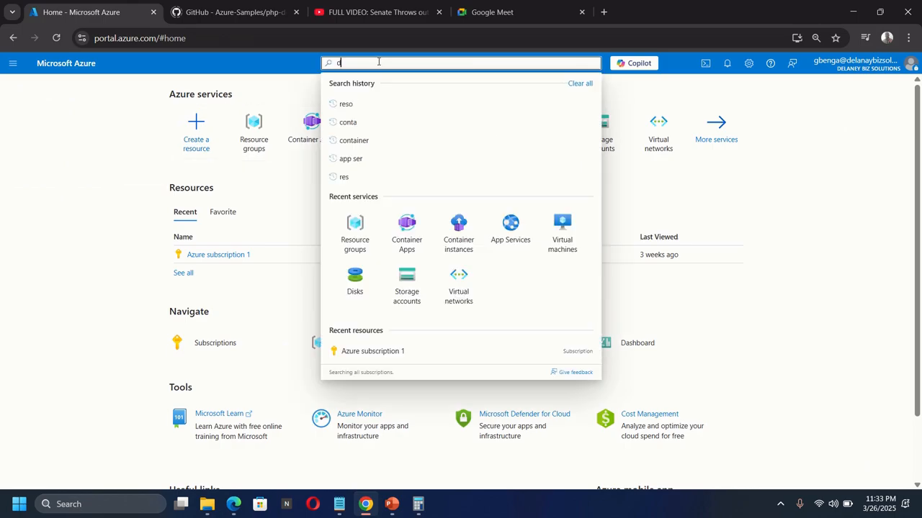
pyautogui.write('eploy')
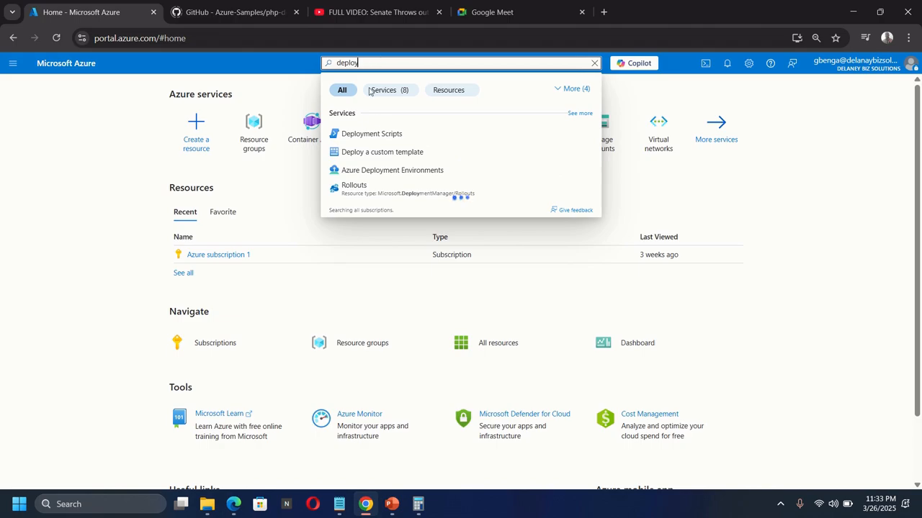
pyautogui.click(391, 152)
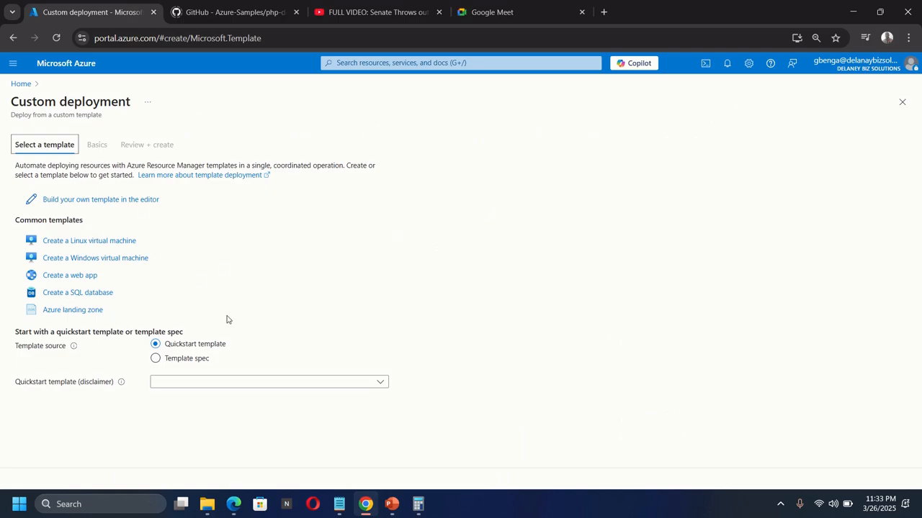
pyautogui.click(72, 204)
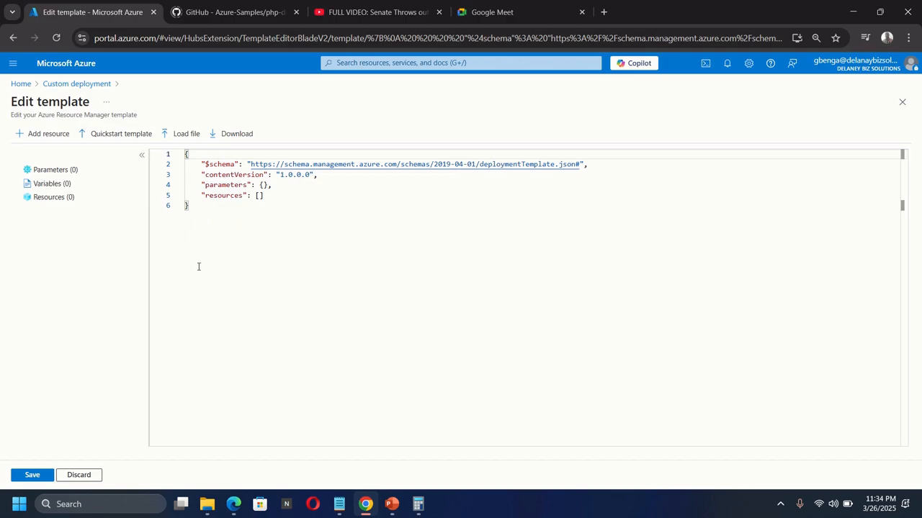
# Start loading a template file and browse from Downloads into the extracted AZ-104-MicrosoftAzureAdministrator folder's Allfiles/Labs/10 subfolder.
pyautogui.click(188, 134)
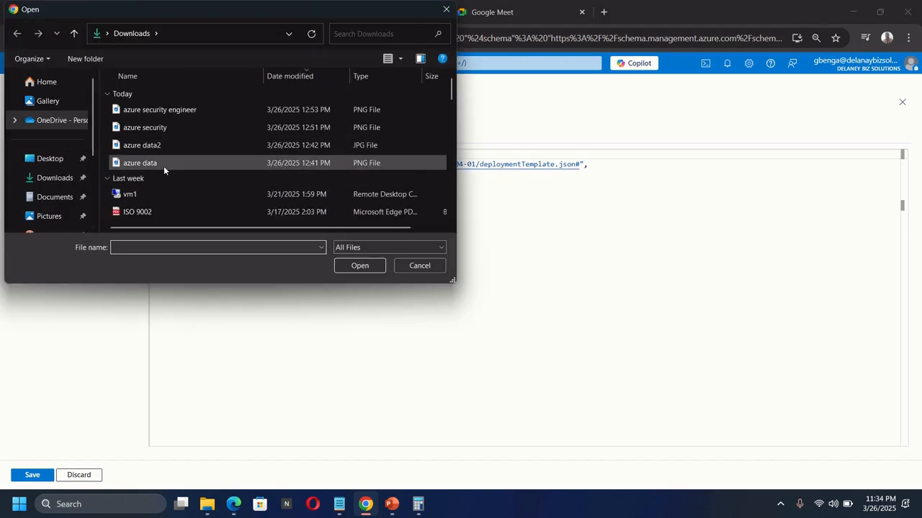
pyautogui.scroll(-2, 164, 166)
pyautogui.scroll(-2, 164, 165)
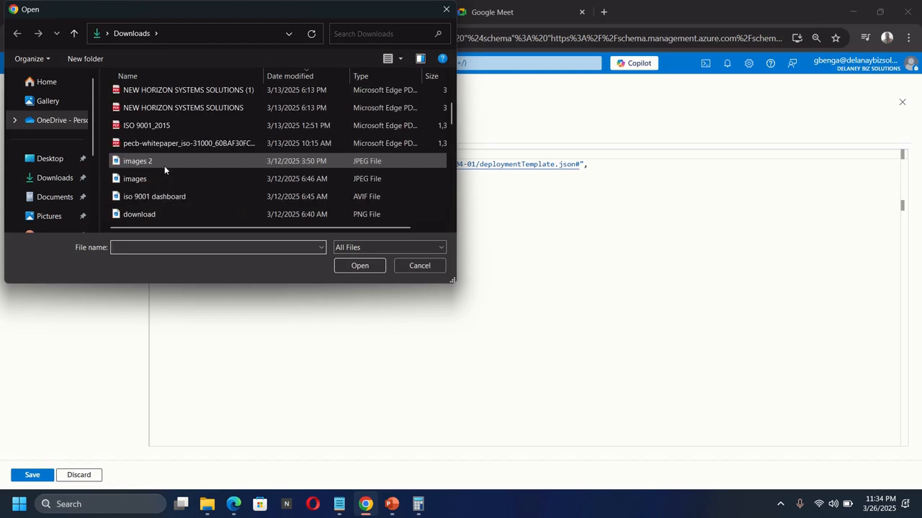
pyautogui.scroll(-1, 164, 166)
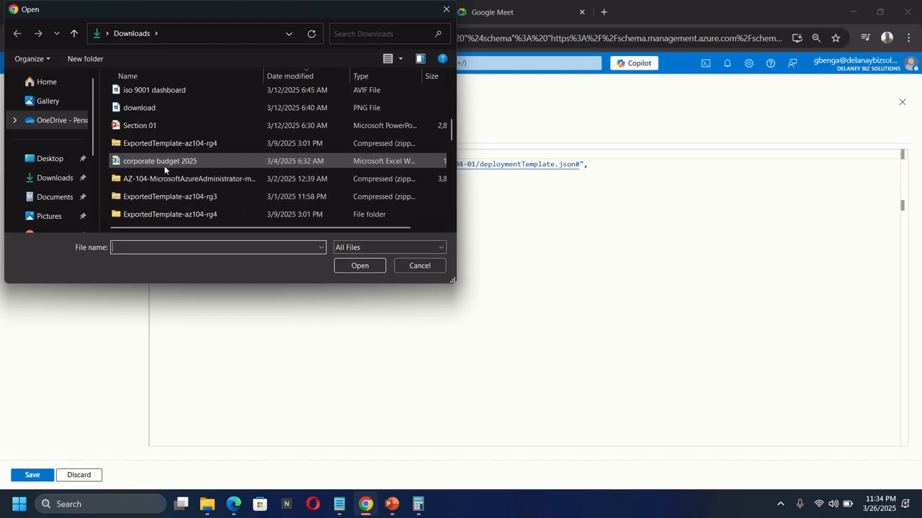
pyautogui.scroll(-1, 164, 169)
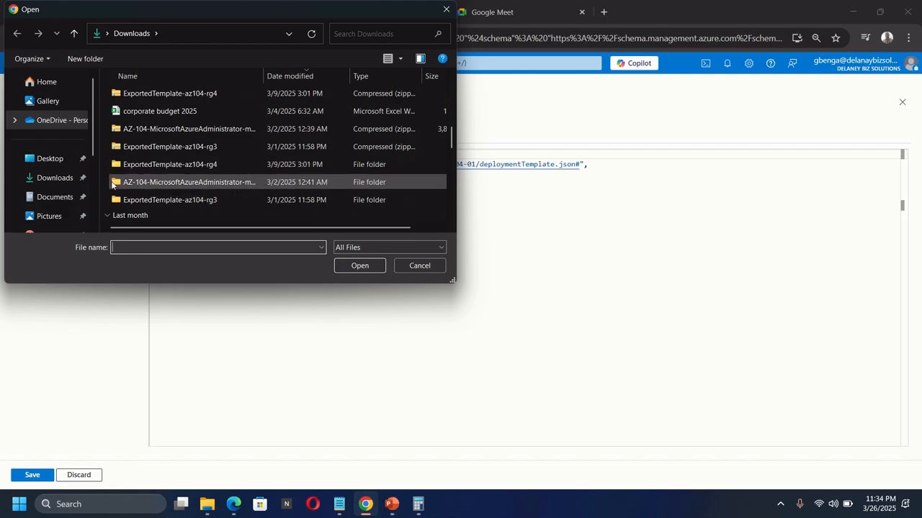
pyautogui.doubleClick(162, 183)
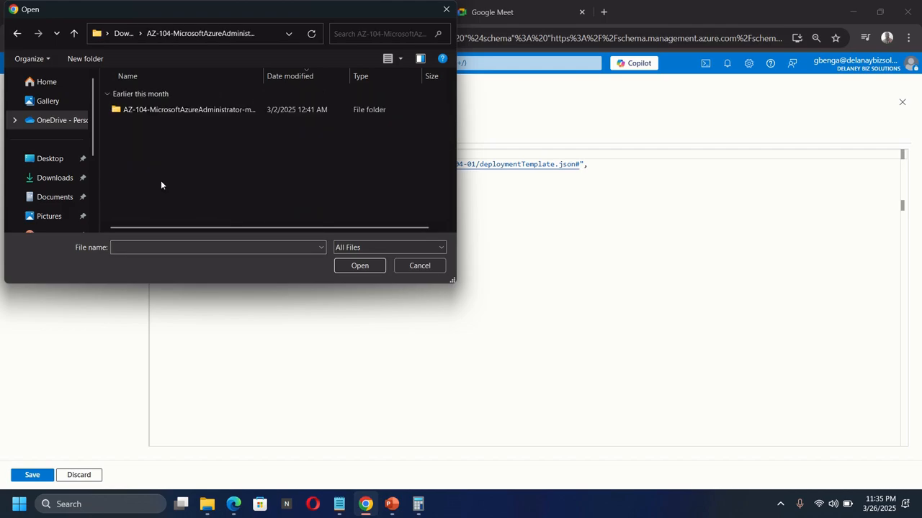
pyautogui.doubleClick(224, 109)
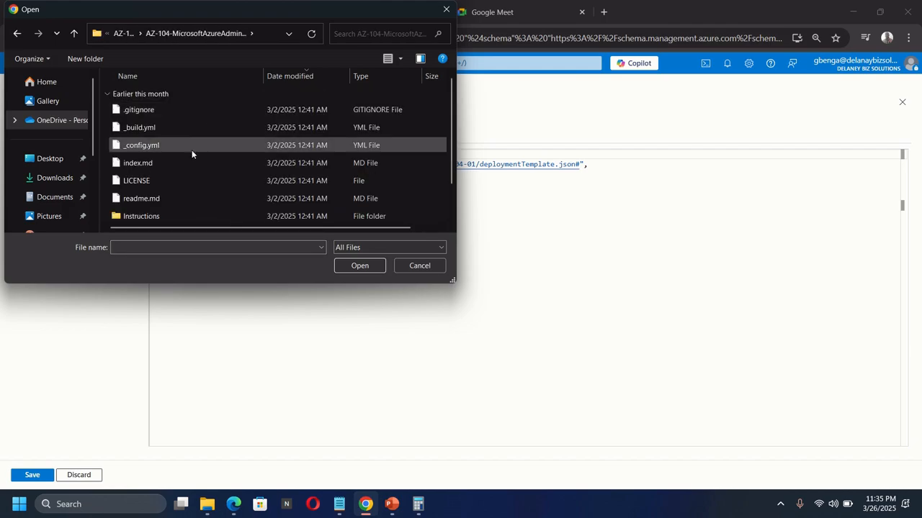
pyautogui.scroll(-1, 192, 154)
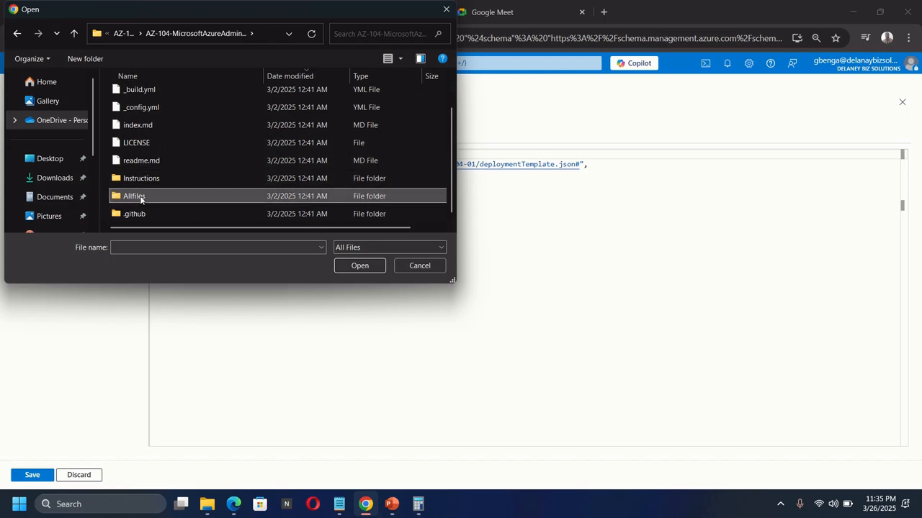
pyautogui.doubleClick(137, 195)
pyautogui.doubleClick(165, 130)
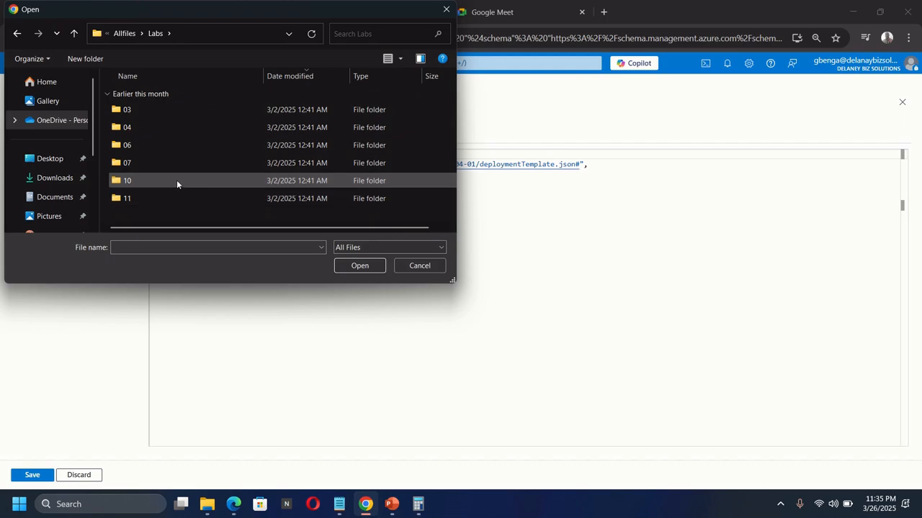
pyautogui.doubleClick(220, 181)
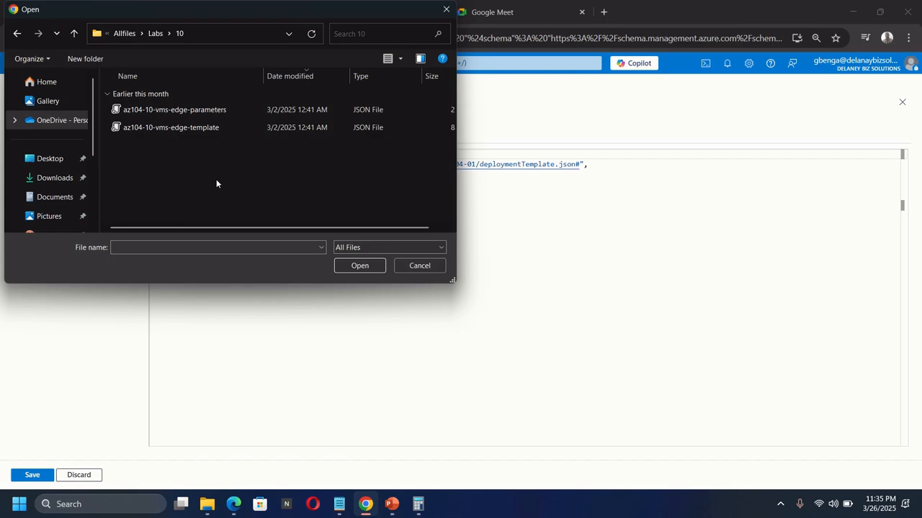
# Load the JSON file az104-10-vms-edge-template into the template editor.
pyautogui.click(165, 186)
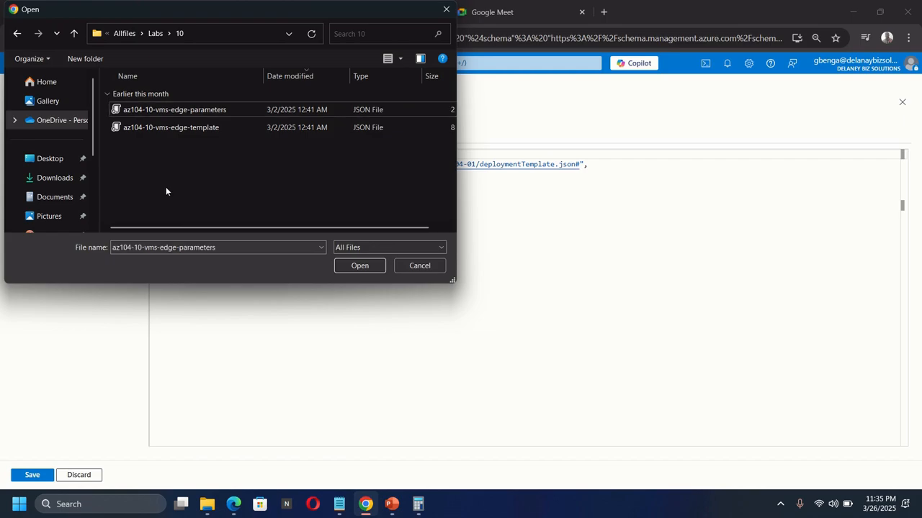
pyautogui.click(189, 130)
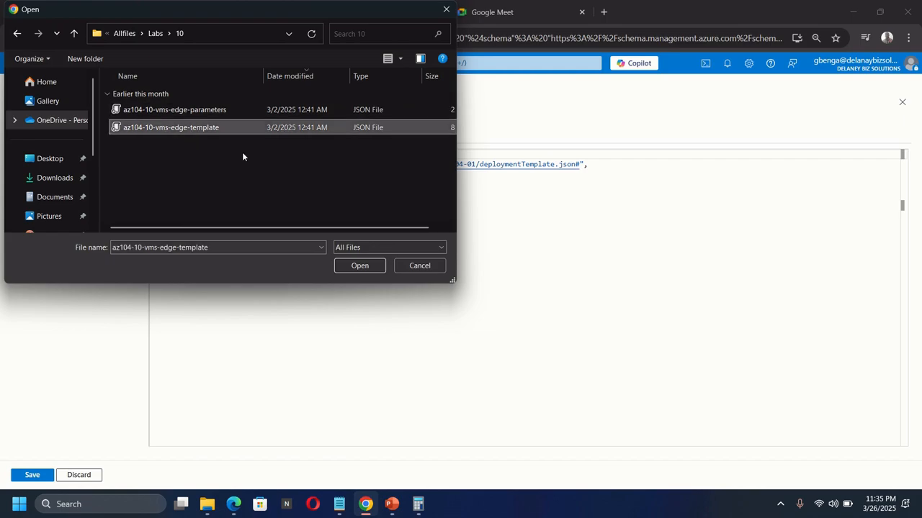
pyautogui.click(357, 265)
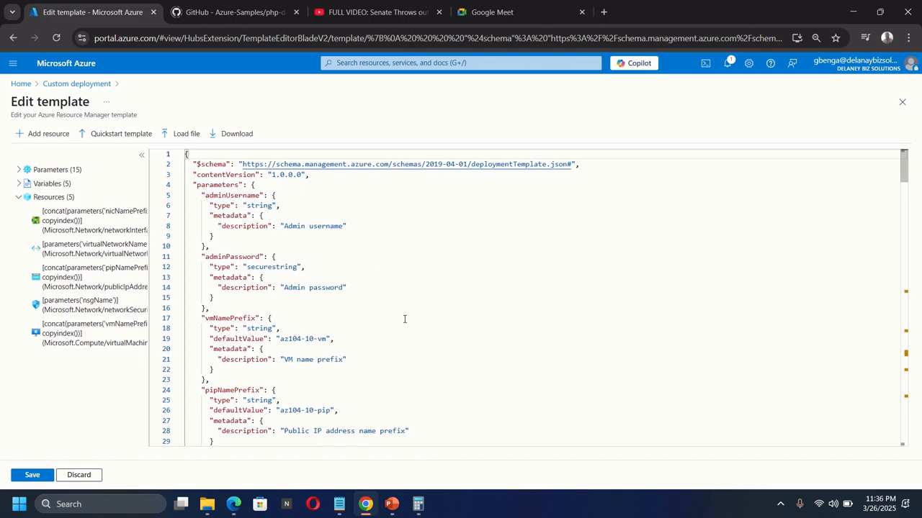
# Review the template's parameter definitions, from the admin credentials and name prefixes through image, VM size, virtual network and subnet settings.
pyautogui.scroll(-3, 421, 387)
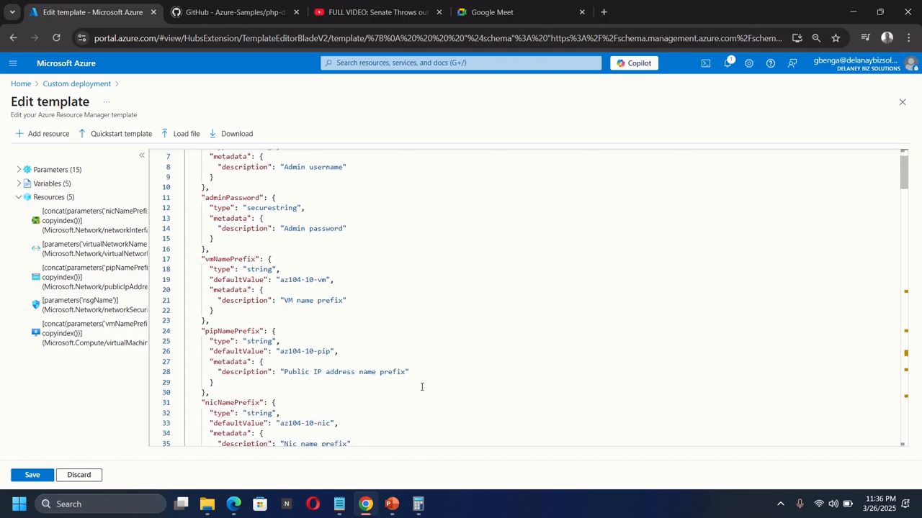
pyautogui.scroll(-5, 421, 387)
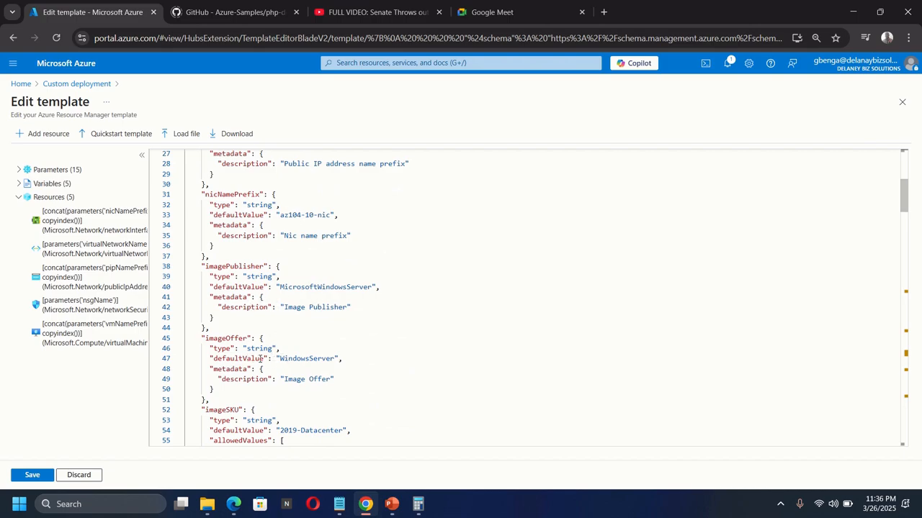
pyautogui.scroll(-2, 405, 404)
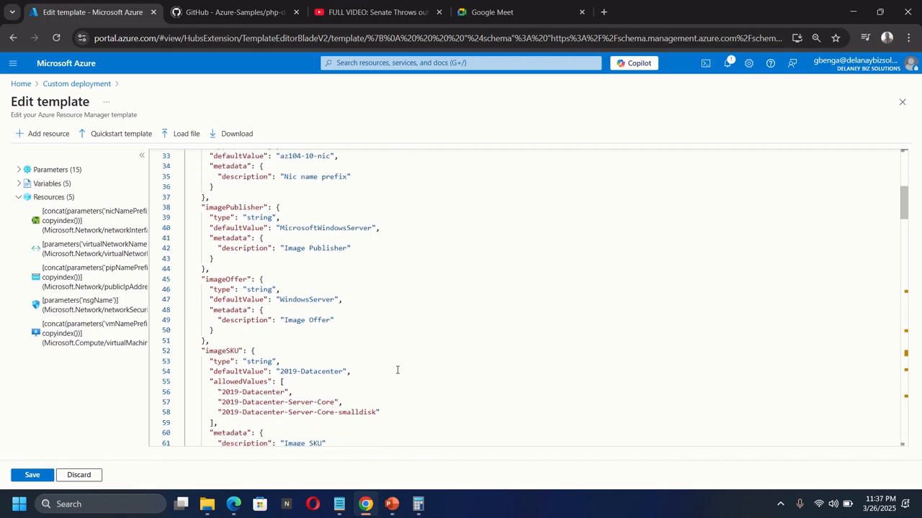
pyautogui.scroll(-5, 396, 370)
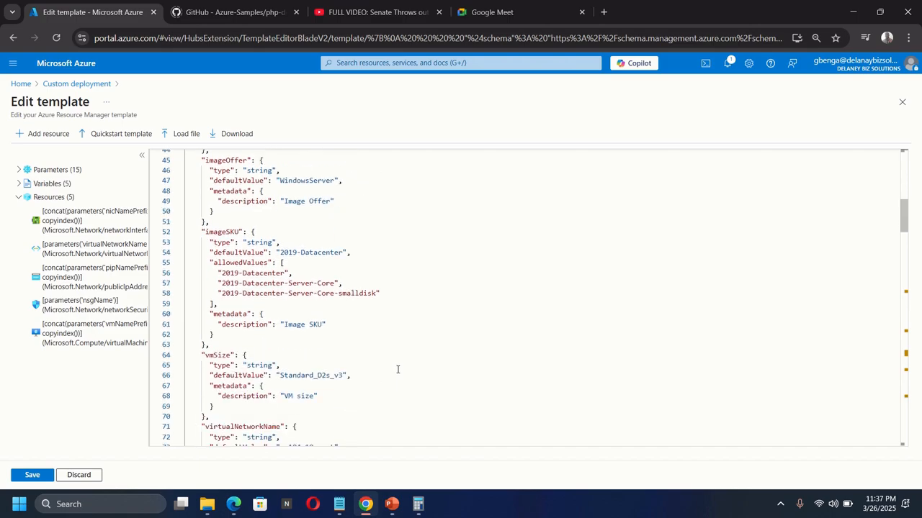
pyautogui.scroll(-2, 382, 357)
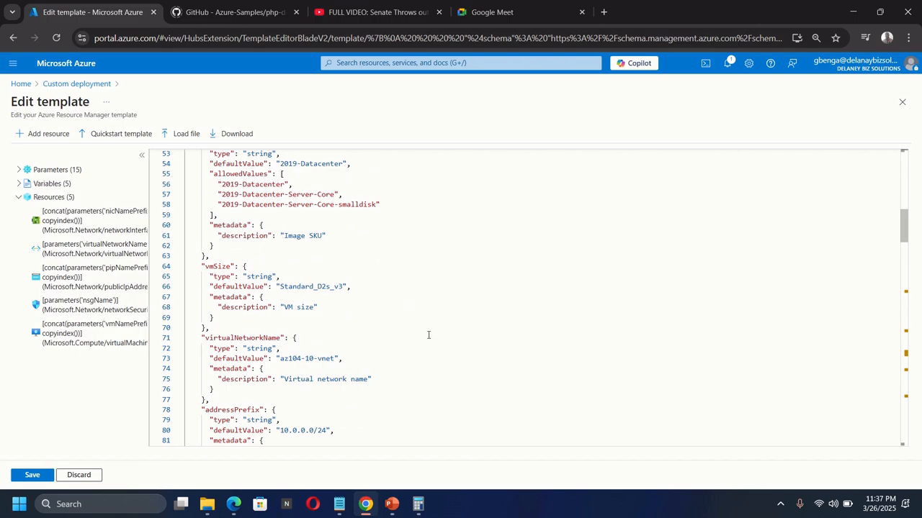
pyautogui.scroll(-2, 434, 355)
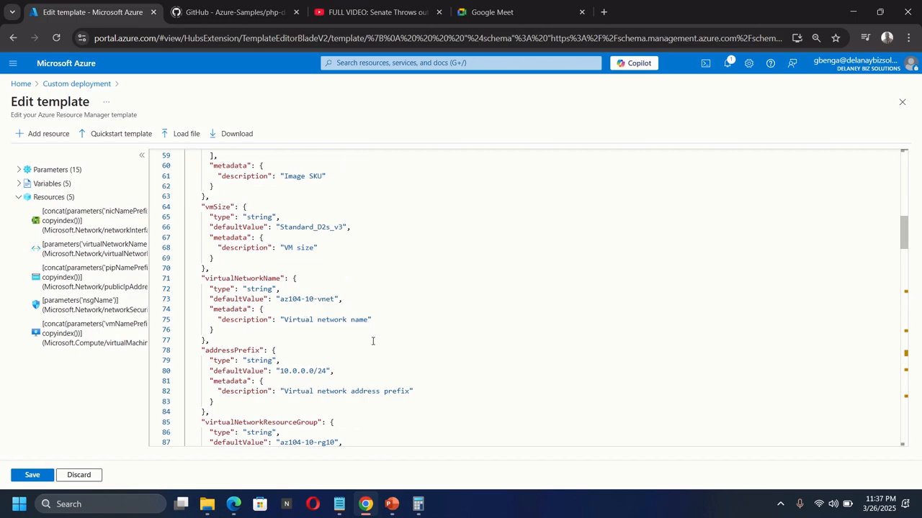
pyautogui.scroll(-2, 372, 341)
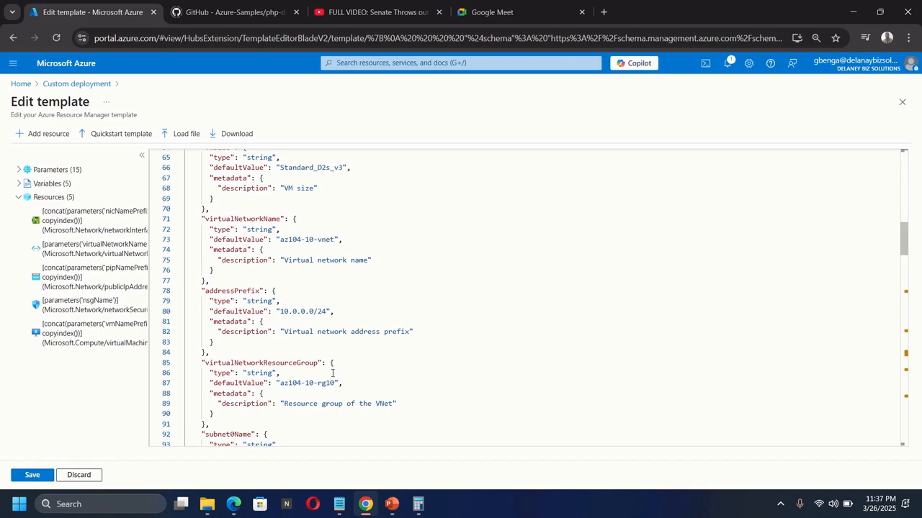
pyautogui.scroll(-1, 333, 374)
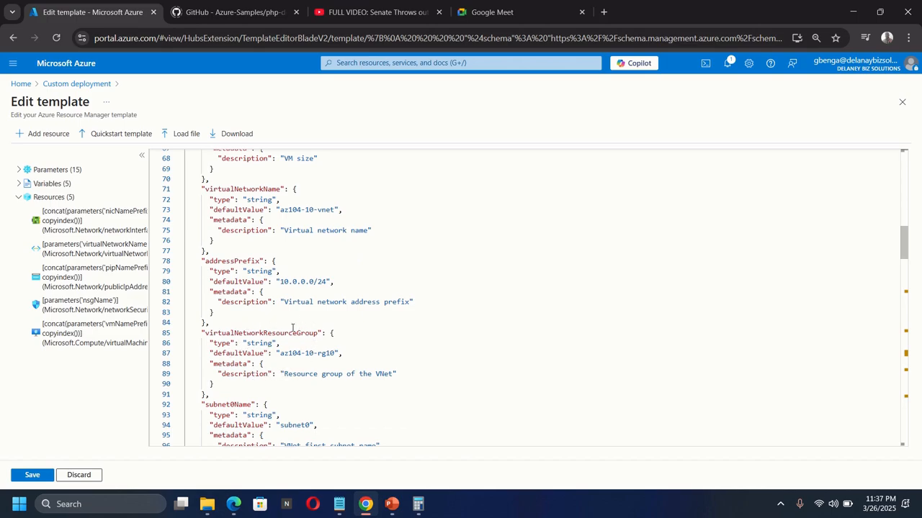
pyautogui.scroll(-3, 275, 377)
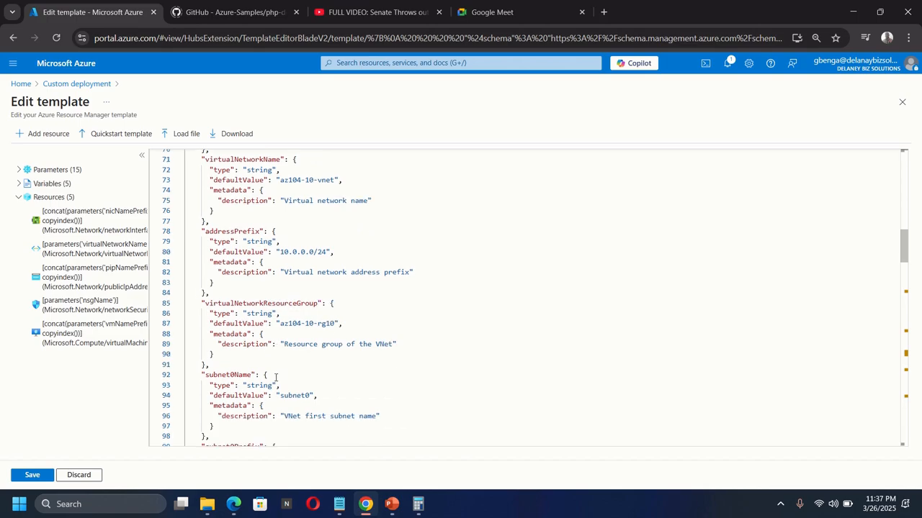
pyautogui.scroll(-1, 275, 378)
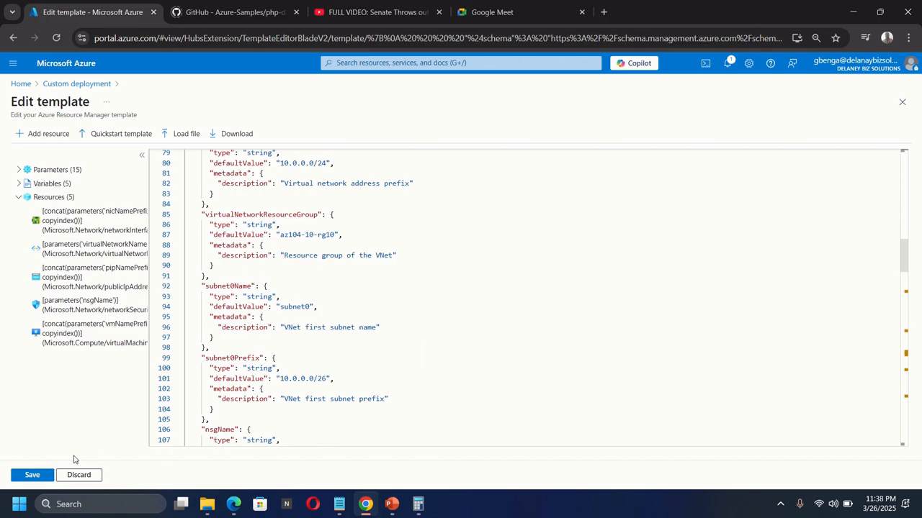
# Save the template, and load and save the JSON file az105-10-vms-edge-parameters as the deployment's parameters.
pyautogui.click(31, 476)
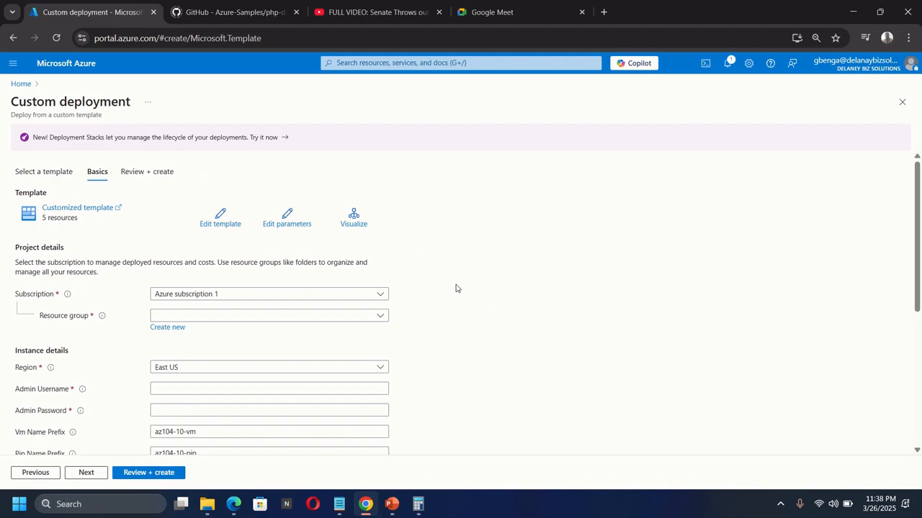
pyautogui.click(281, 227)
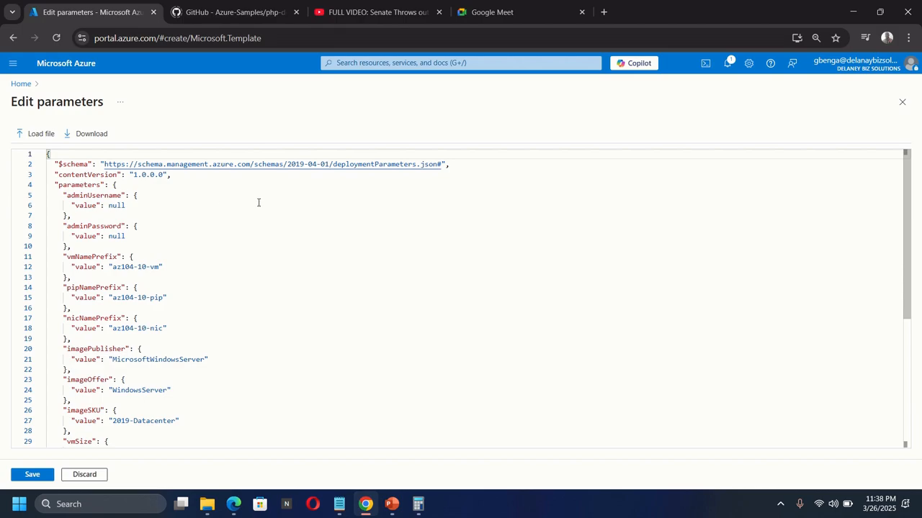
pyautogui.click(43, 137)
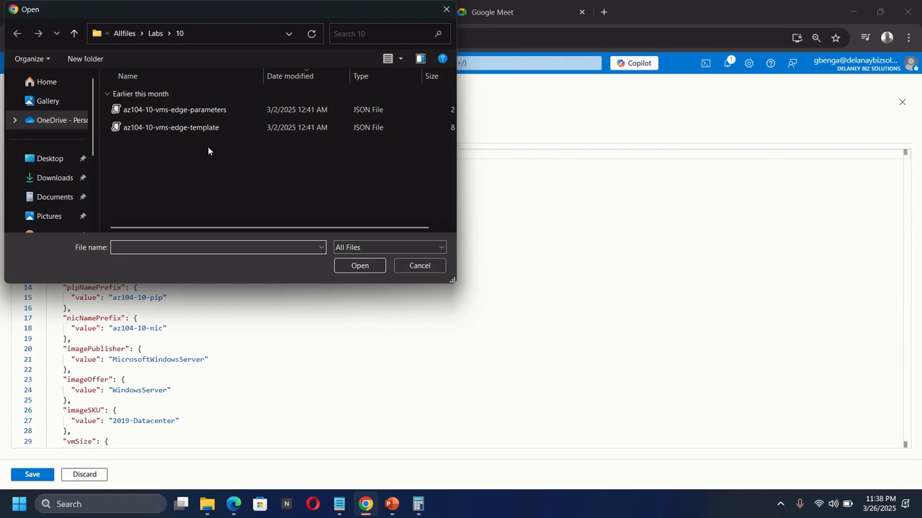
pyautogui.doubleClick(219, 111)
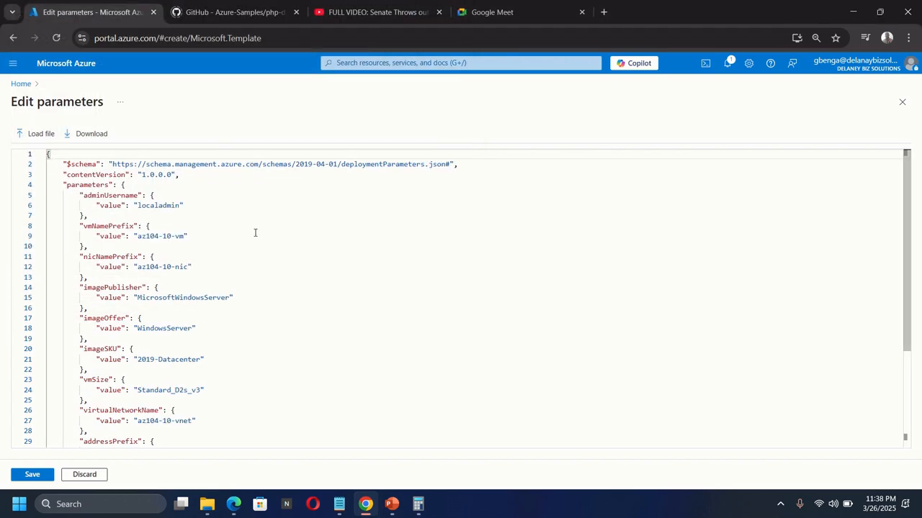
pyautogui.click(32, 476)
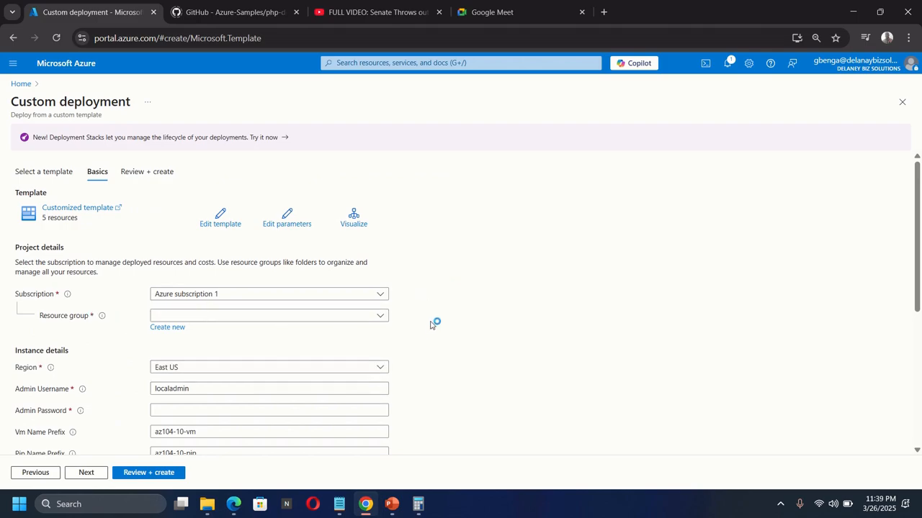
# Create a new resource group named az104-rg-region1 for the custom deployment.
pyautogui.scroll(-1, 431, 324)
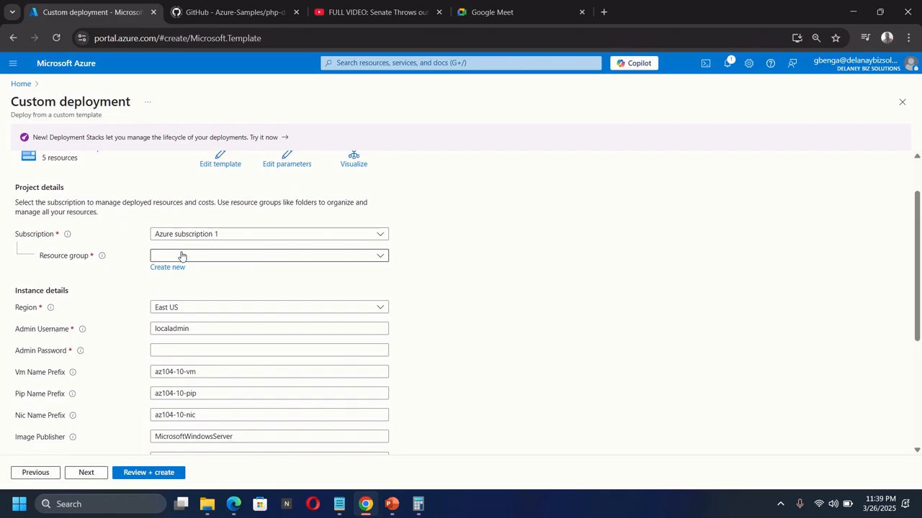
pyautogui.click(151, 256)
pyautogui.click(148, 258)
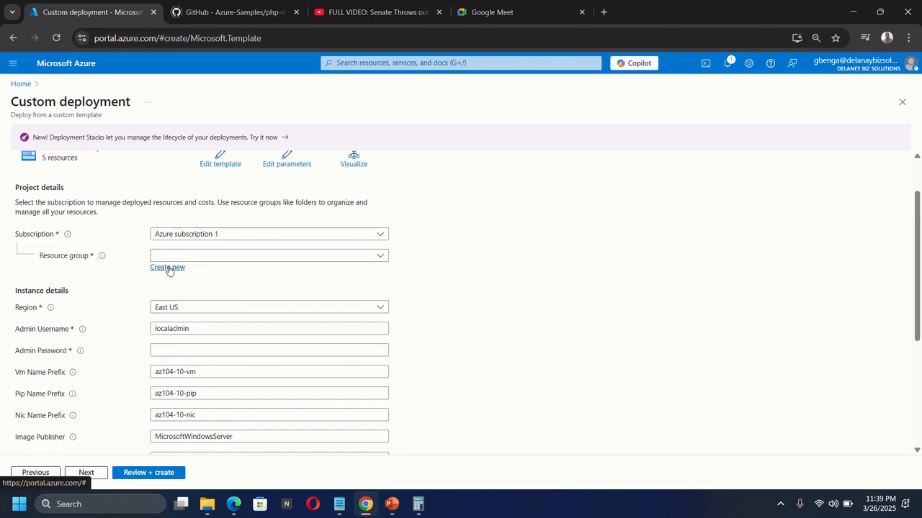
pyautogui.click(168, 268)
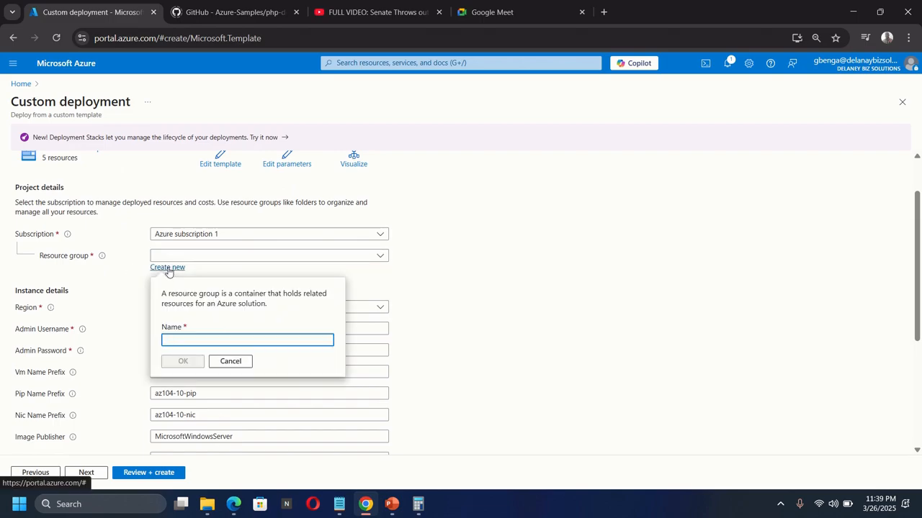
pyautogui.write('az1')
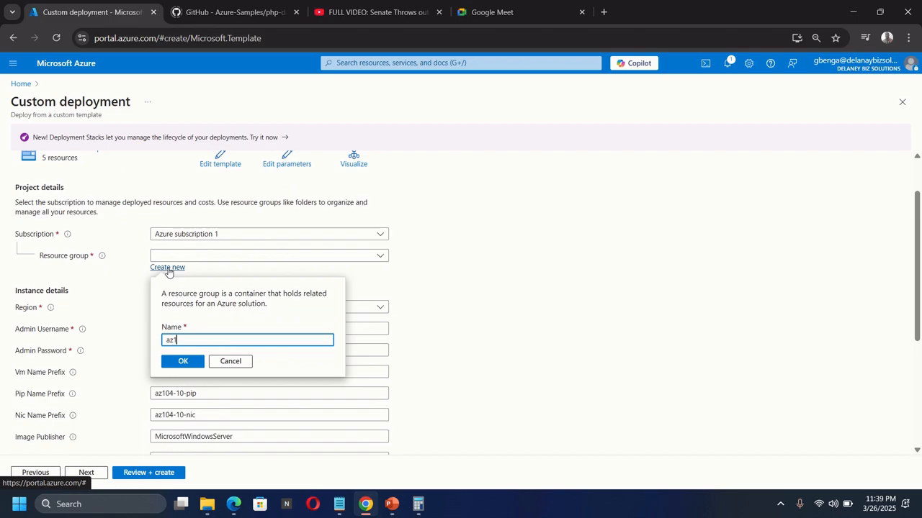
pyautogui.write('04')
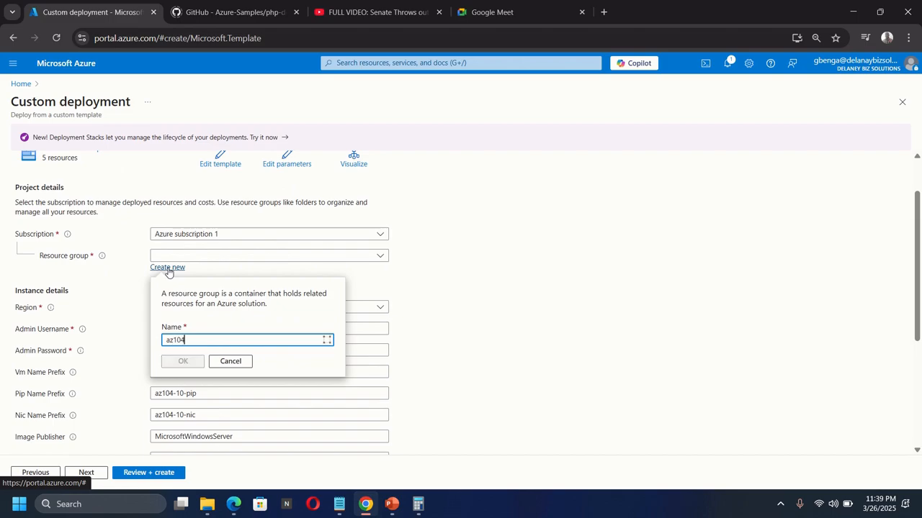
pyautogui.write('-rg-region1')
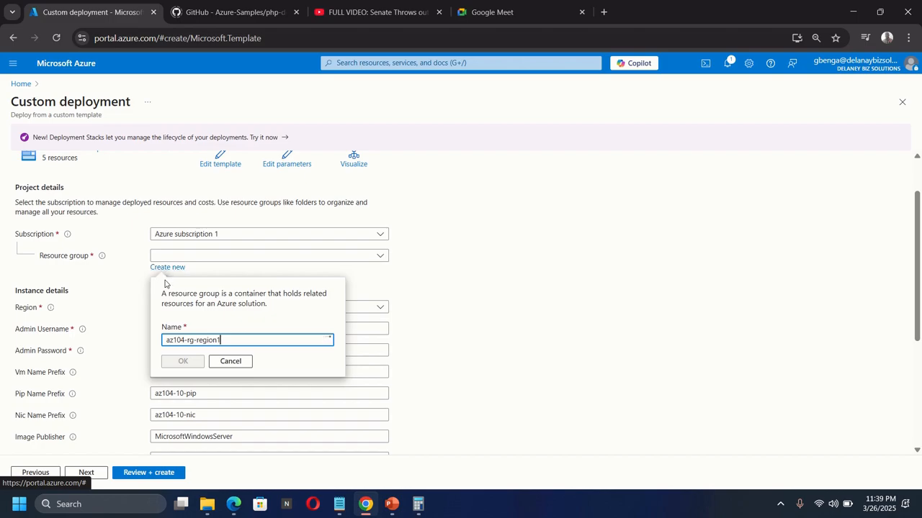
pyautogui.click(182, 362)
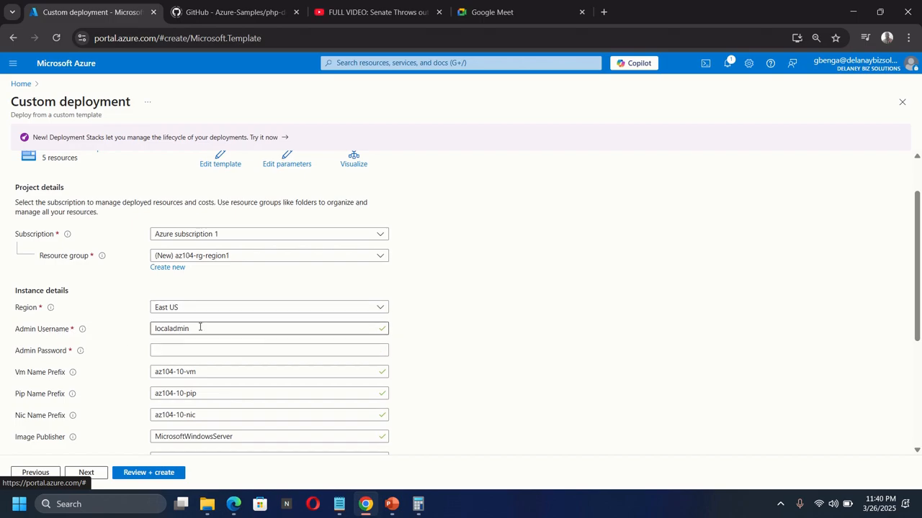
# Enter the admin password for the virtual machine, and review and create the custom deployment.
pyautogui.click(176, 351)
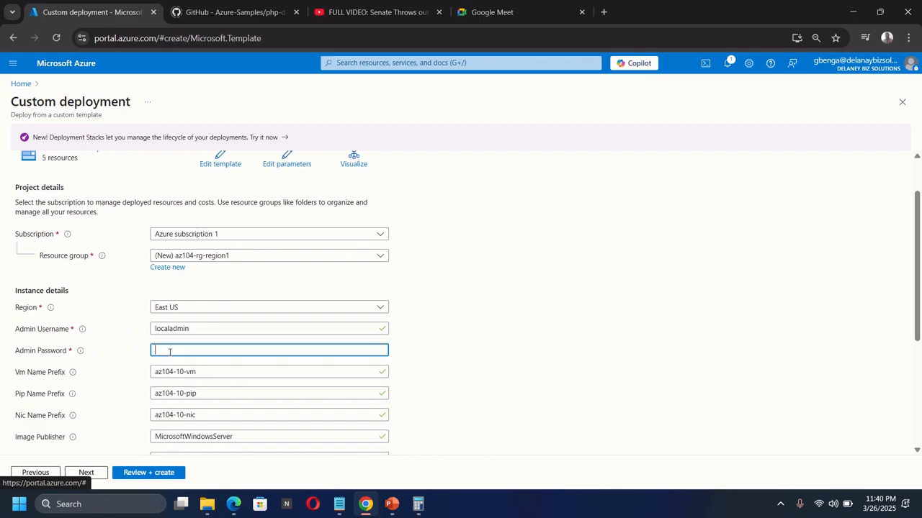
pyautogui.write('•')
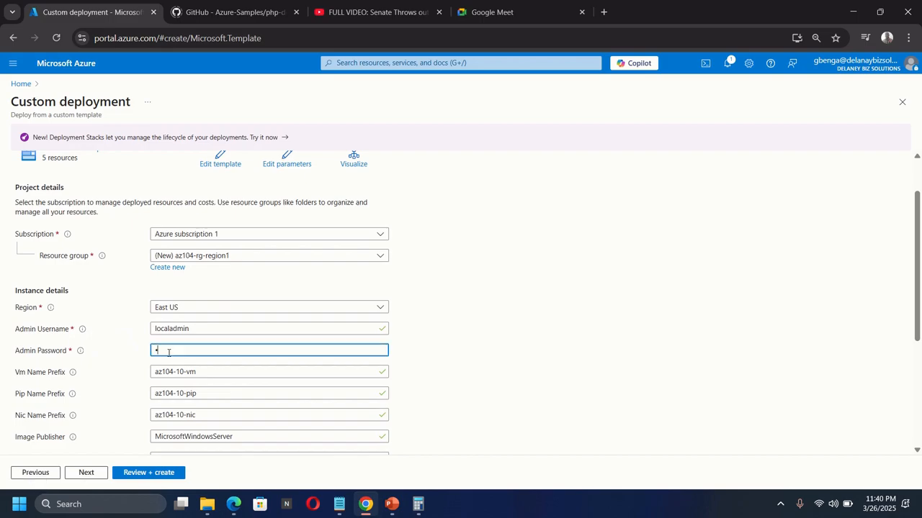
pyautogui.write('••••••••')
pyautogui.click(146, 477)
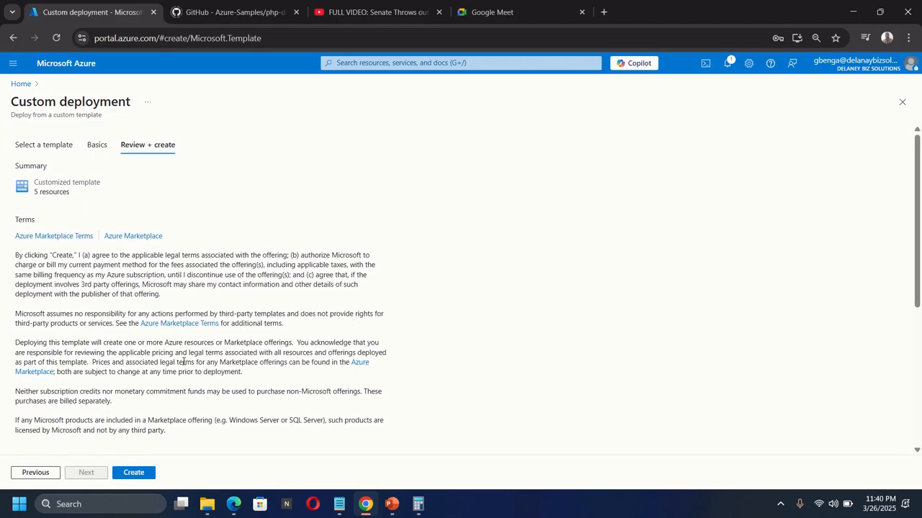
pyautogui.click(130, 474)
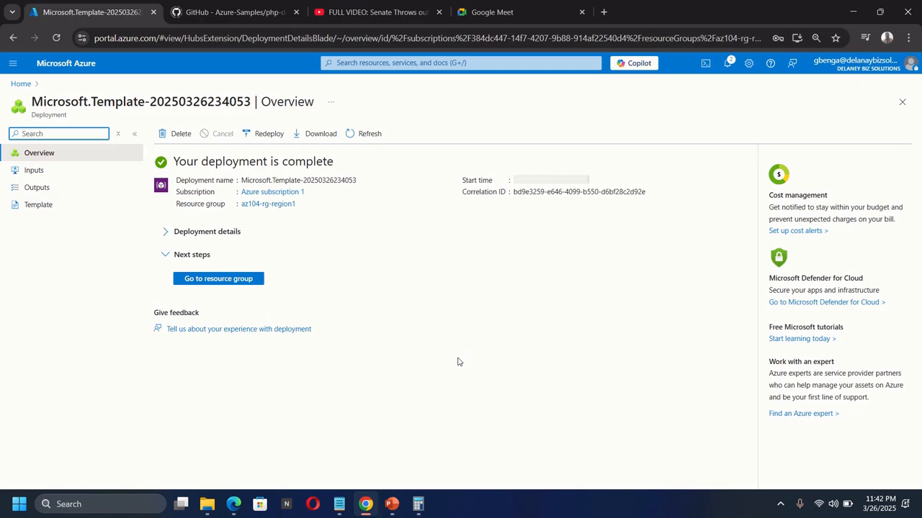
# Open the deployed resource group, and find and open the Recovery Services vaults service.
pyautogui.click(209, 280)
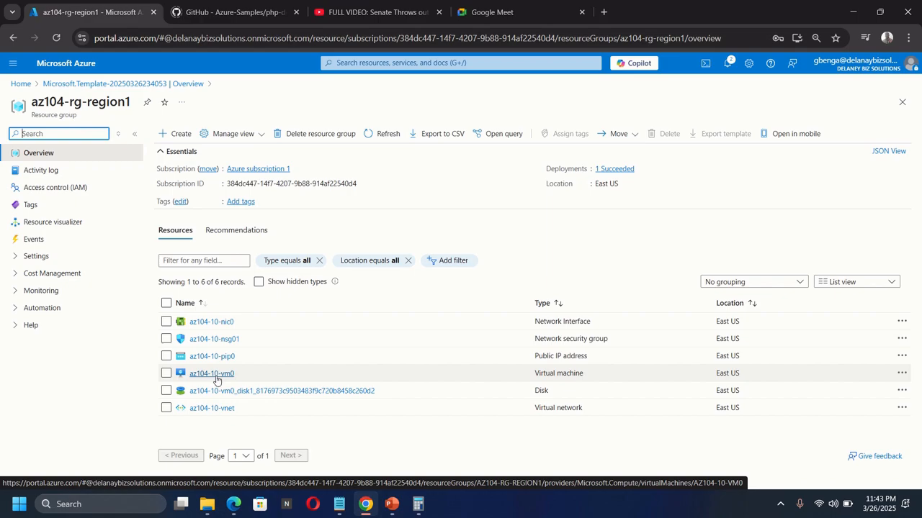
pyautogui.click(380, 64)
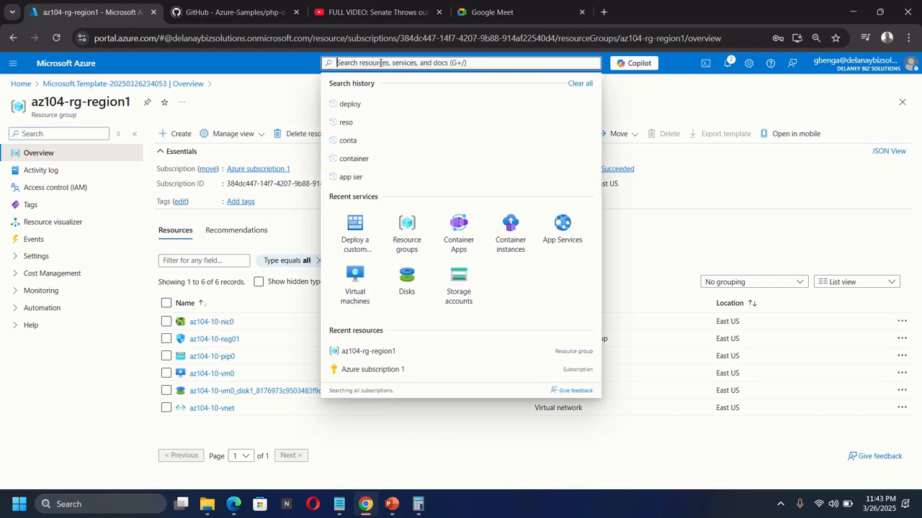
pyautogui.write('re')
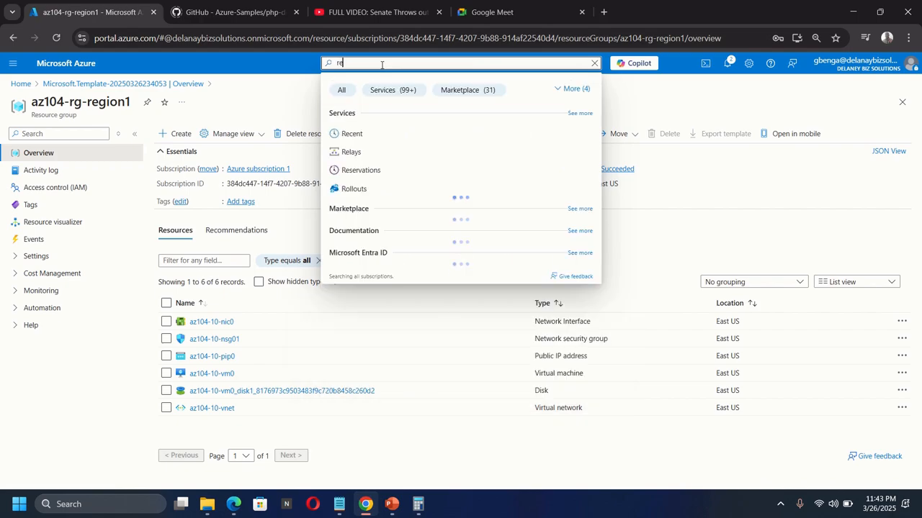
pyautogui.write('covery')
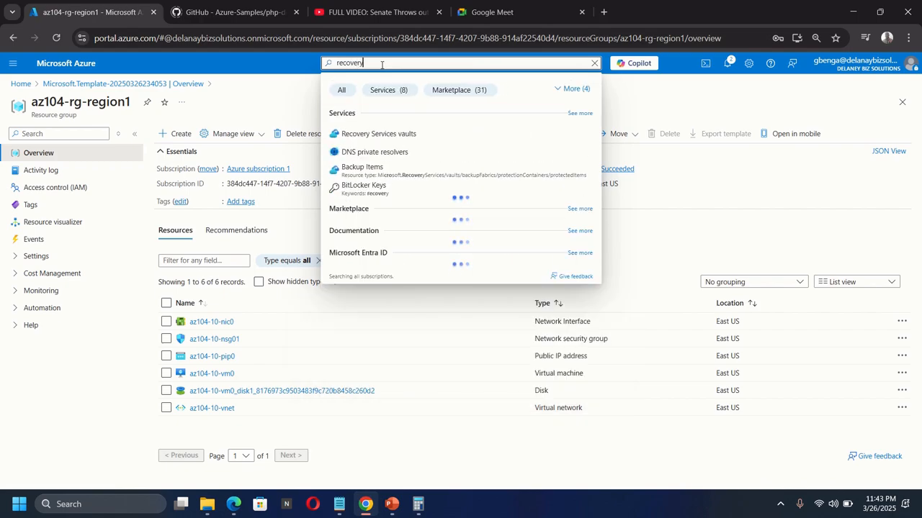
pyautogui.write(' ser')
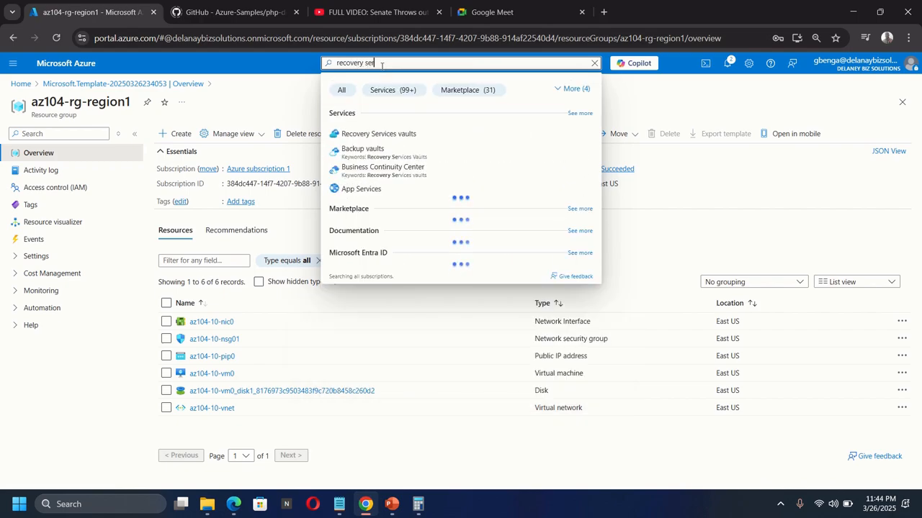
pyautogui.click(366, 134)
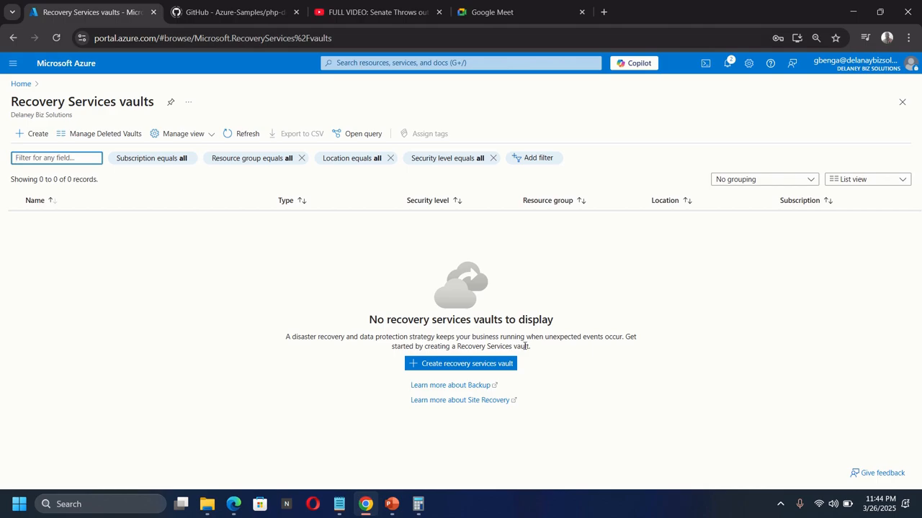
# Start a new Recovery Services vault in resource group az104-rg-region1 and name it az104-rsv-region1.
pyautogui.click(33, 137)
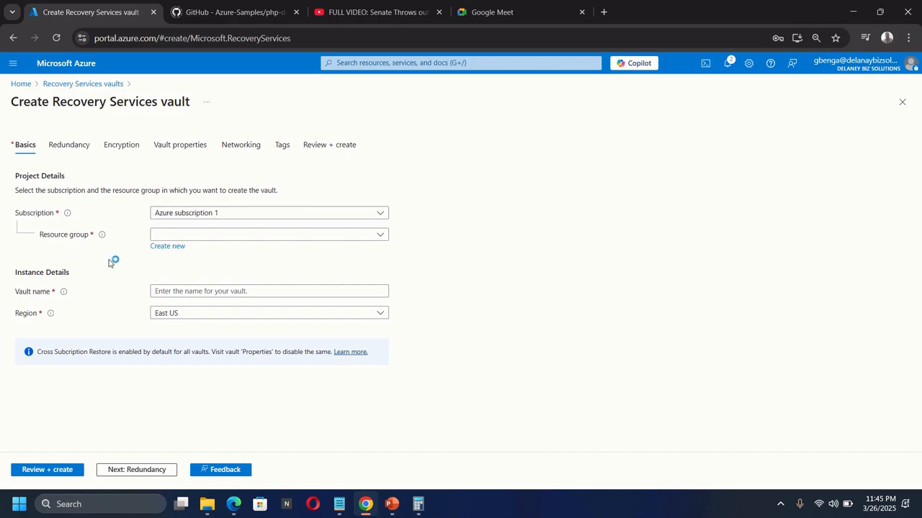
pyautogui.click(229, 235)
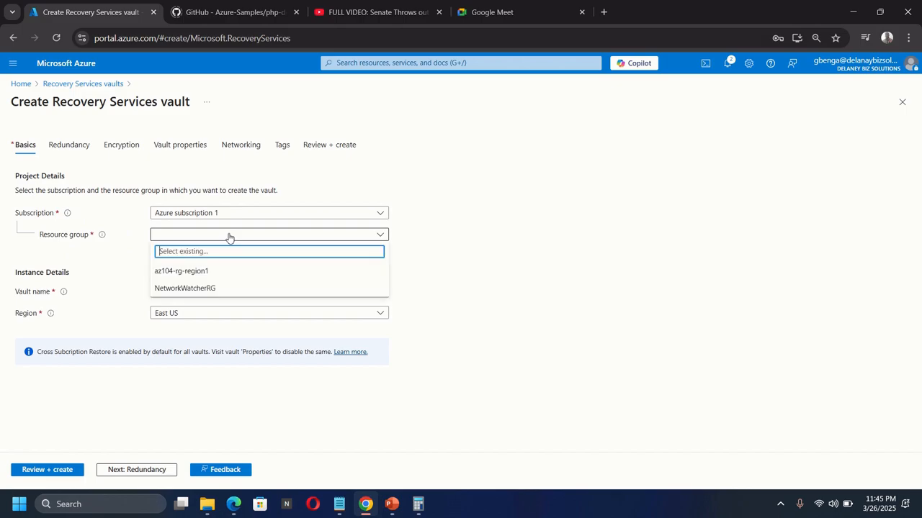
pyautogui.click(180, 272)
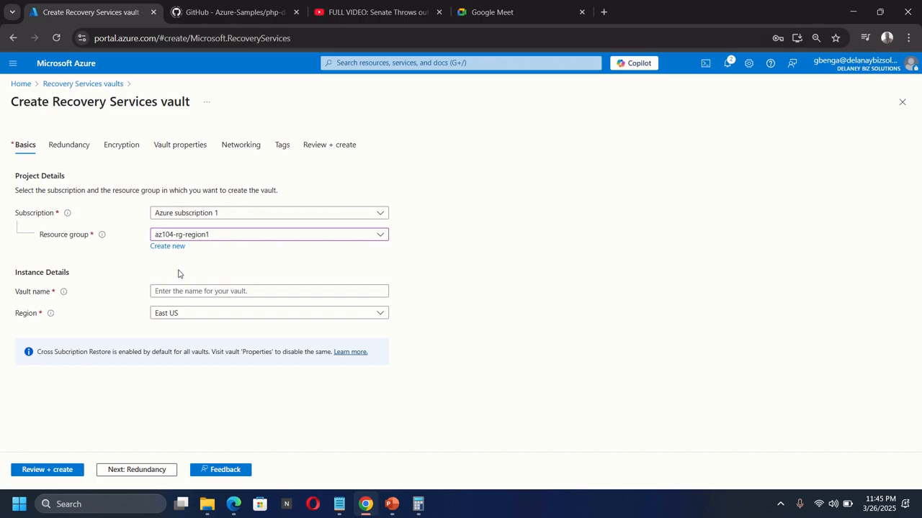
pyautogui.click(168, 291)
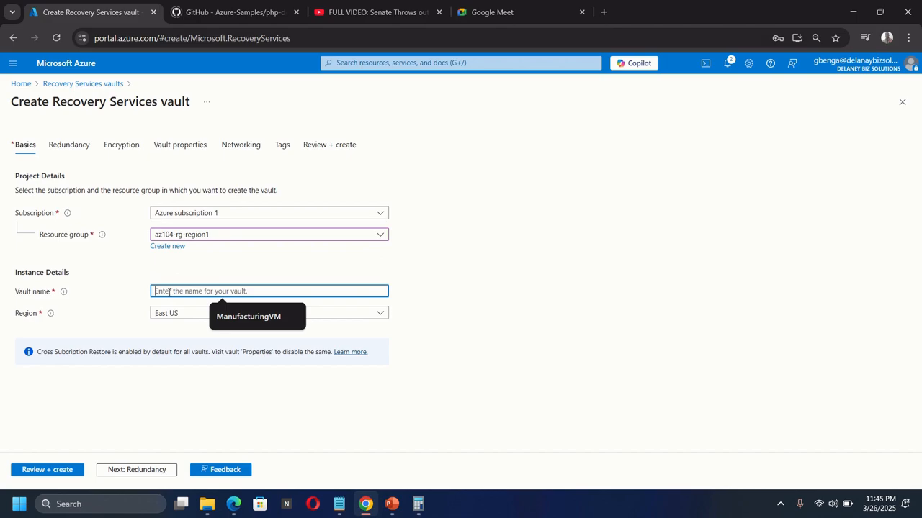
pyautogui.write('az1')
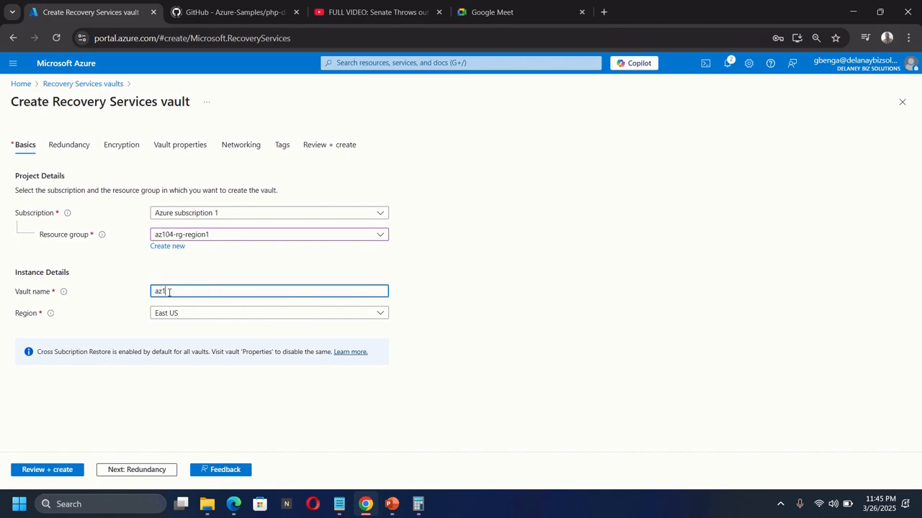
pyautogui.write('04')
pyautogui.write('-rg')
pyautogui.write('v')
pyautogui.write('-regio')
pyautogui.write('n1')
# Review and create the Recovery Services vault, and open the deployed resource.
pyautogui.click(45, 470)
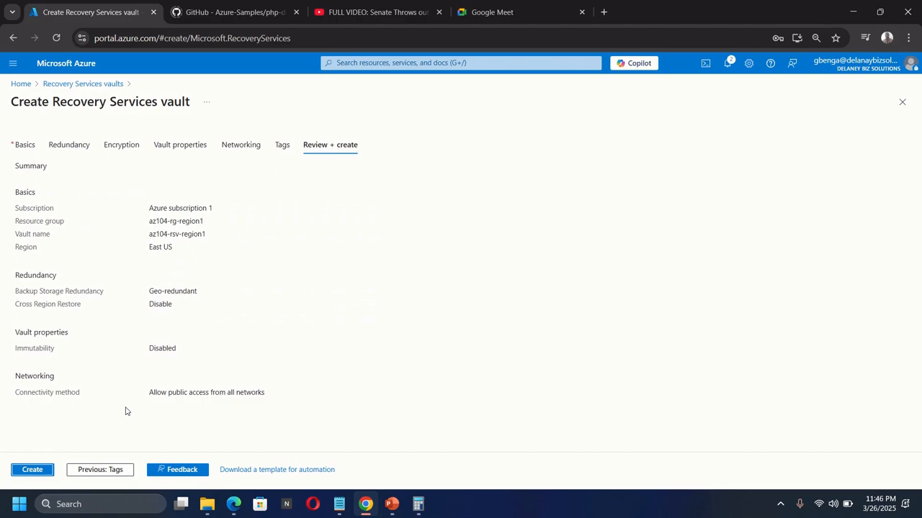
pyautogui.click(32, 472)
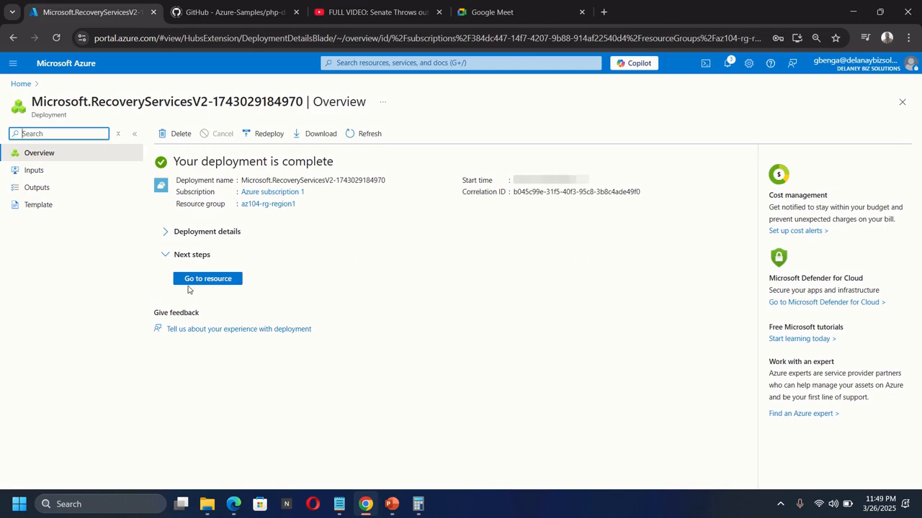
pyautogui.click(192, 280)
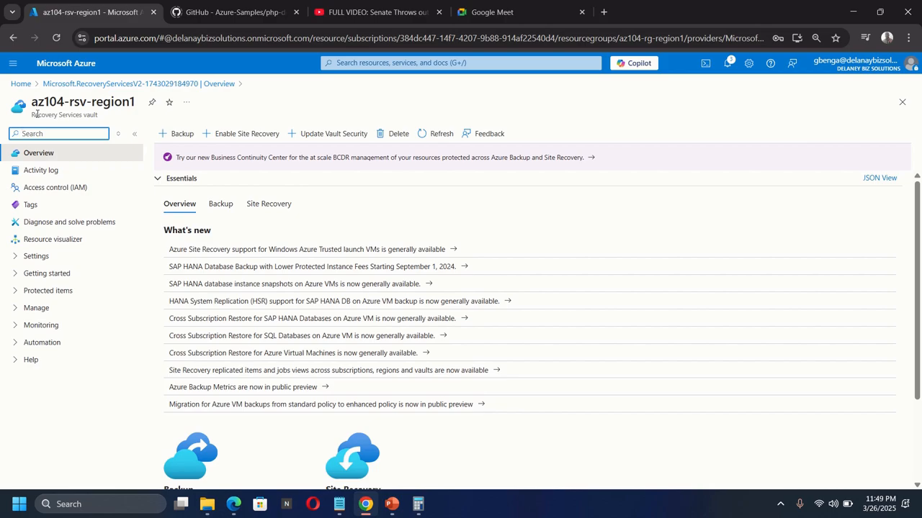
# Open the vault's properties and examine the Backup and Site Recovery options and the security settings.
pyautogui.click(24, 258)
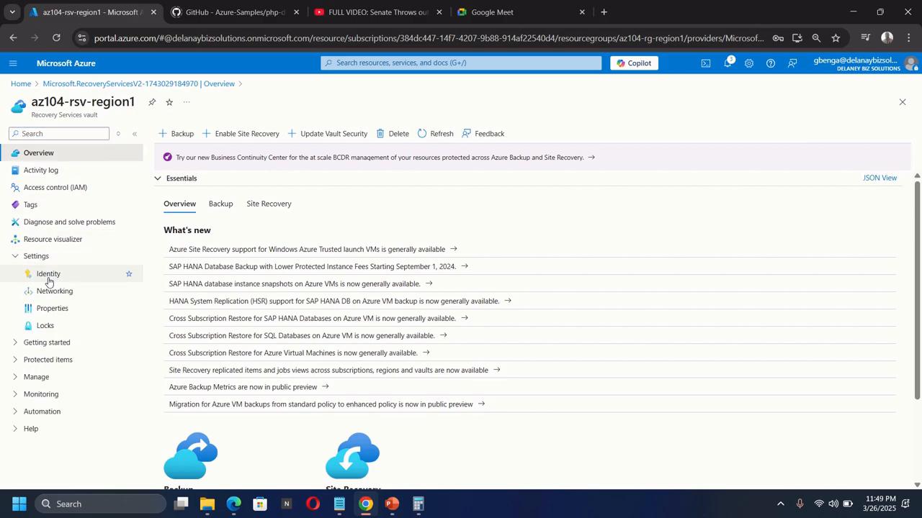
pyautogui.click(53, 313)
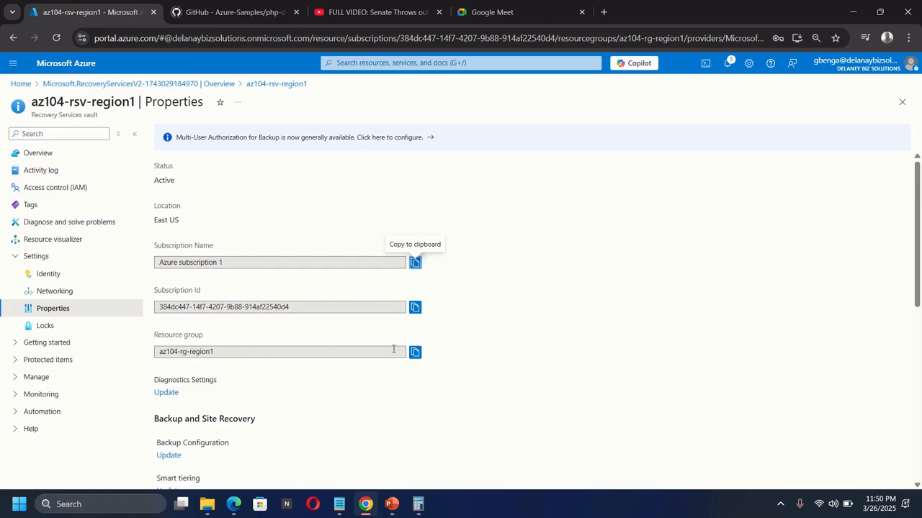
pyautogui.scroll(-1, 470, 329)
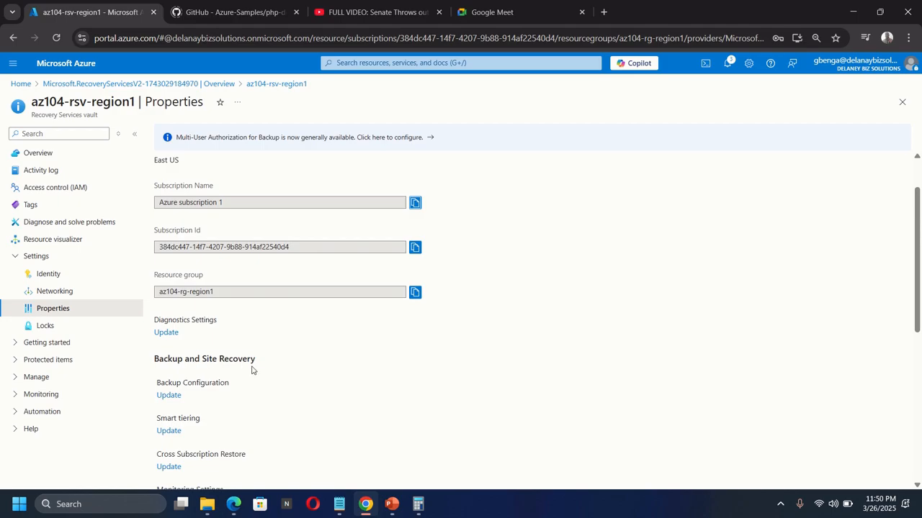
pyautogui.scroll(1, 280, 368)
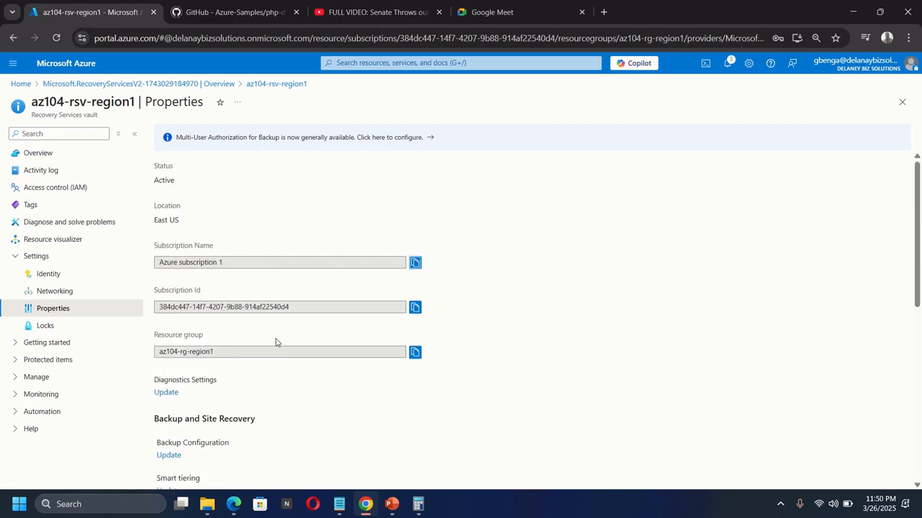
pyautogui.scroll(-5, 275, 342)
pyautogui.scroll(1, 275, 342)
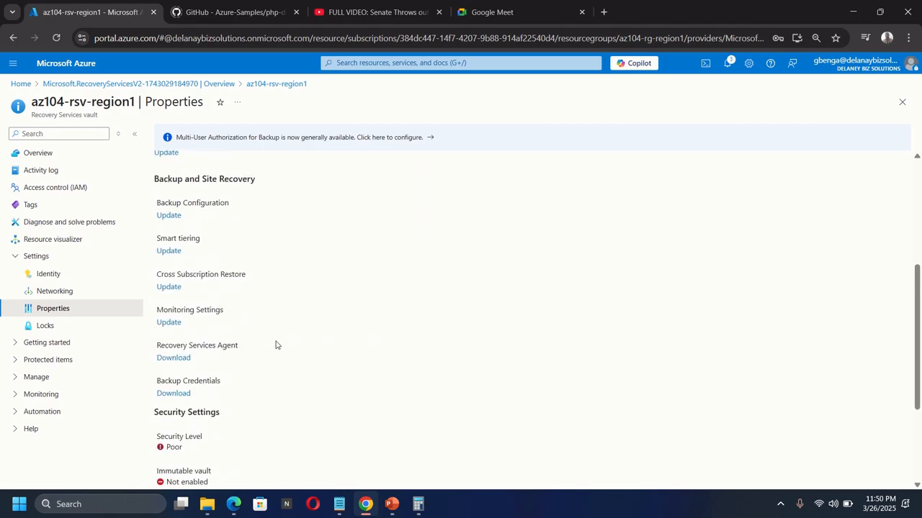
pyautogui.scroll(-1, 276, 343)
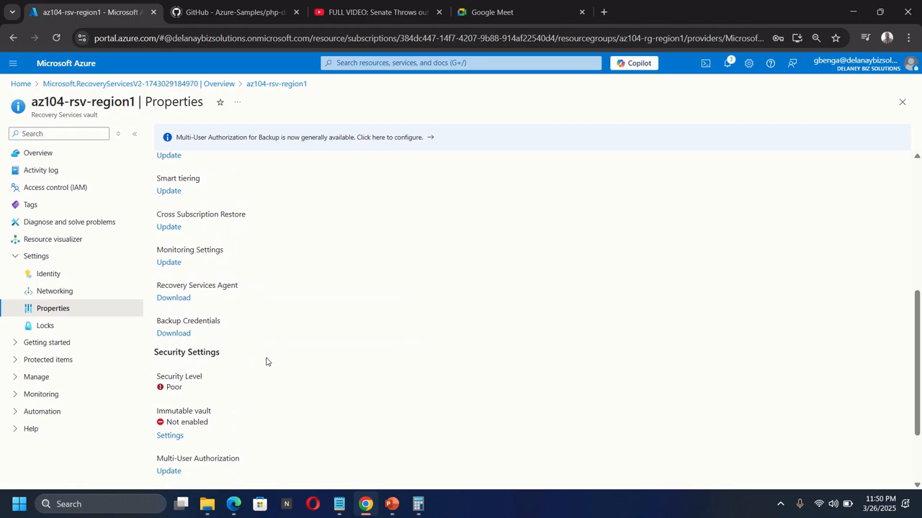
pyautogui.scroll(-2, 266, 362)
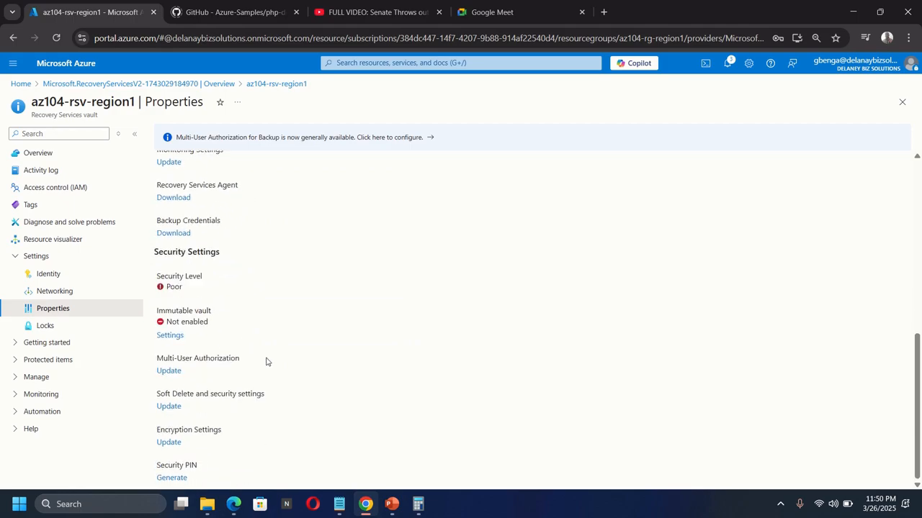
pyautogui.scroll(1, 266, 362)
pyautogui.scroll(-1, 265, 362)
pyautogui.scroll(3, 276, 446)
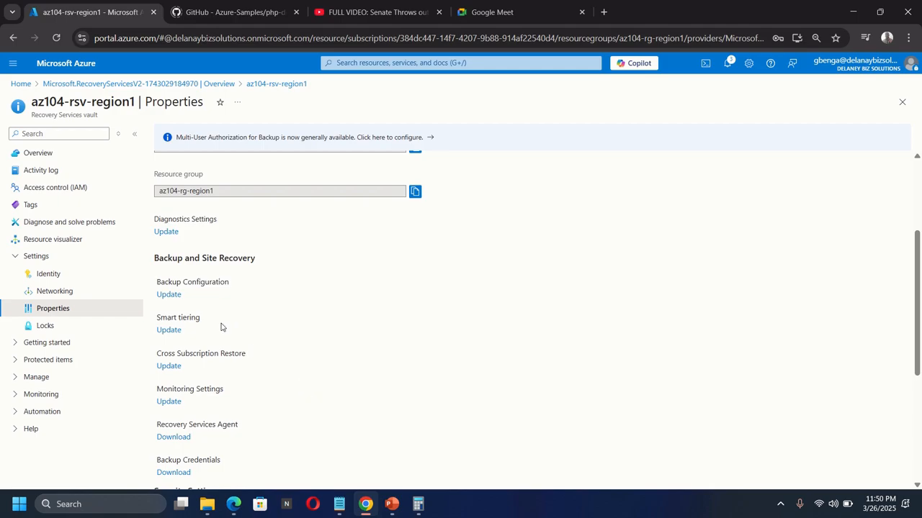
# Examine the storage replication types in the vault's backup configuration, and close it without applying changes.
pyautogui.click(170, 295)
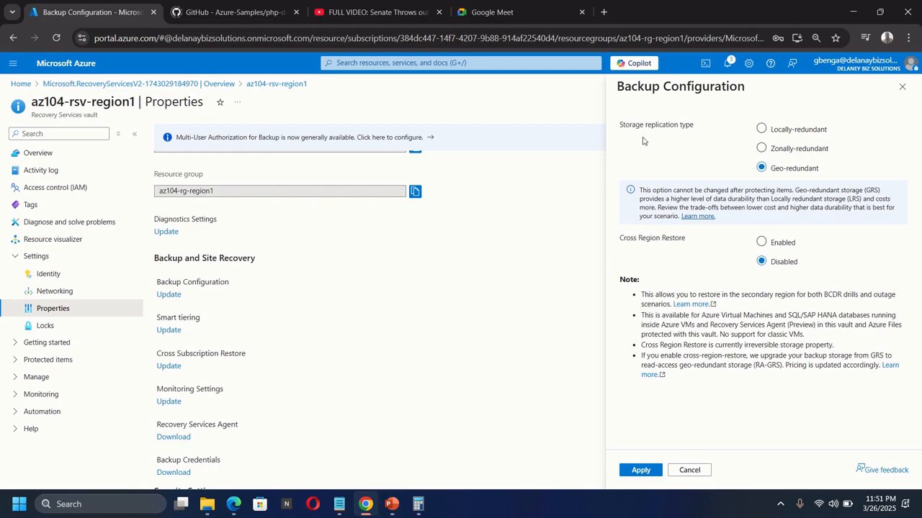
pyautogui.click(762, 133)
pyautogui.click(796, 153)
pyautogui.click(901, 87)
pyautogui.scroll(-3, 358, 298)
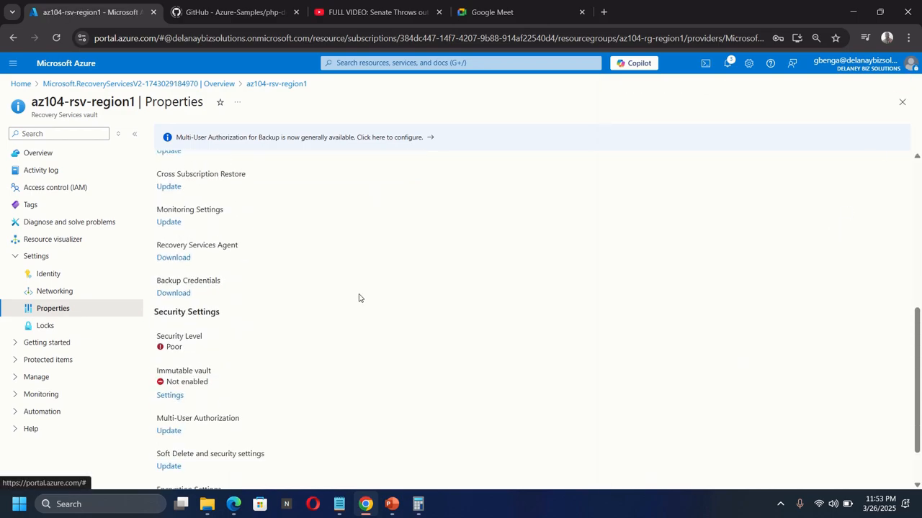
# Examine the vault's soft delete and security settings, including the retention period, and close them without applying changes.
pyautogui.scroll(-1, 358, 298)
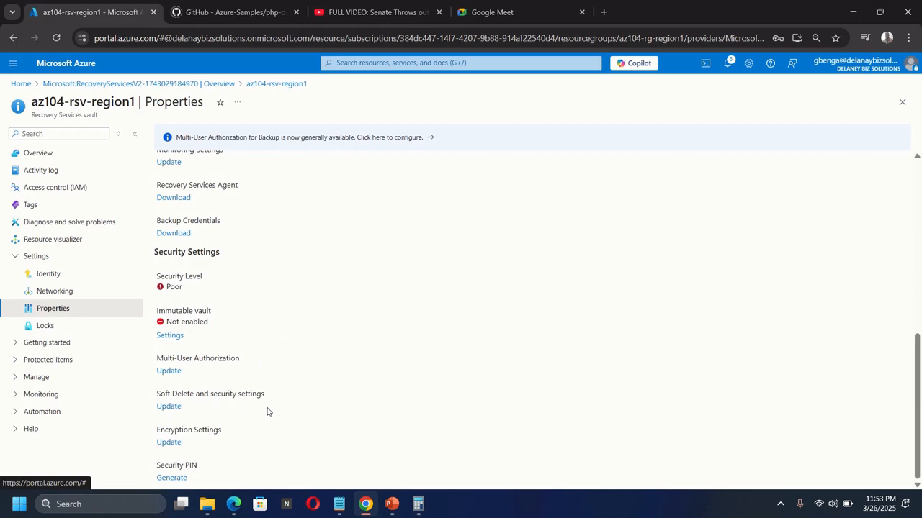
pyautogui.click(170, 408)
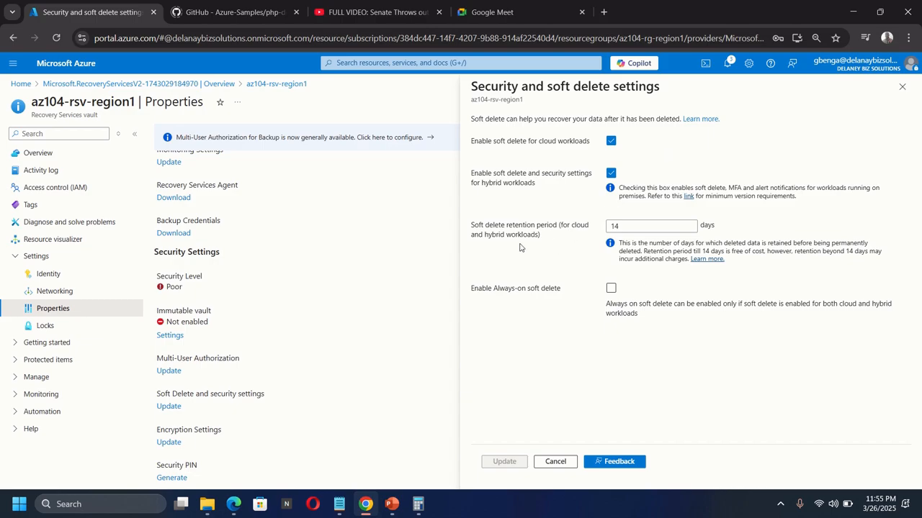
pyautogui.click(611, 226)
pyautogui.click(901, 87)
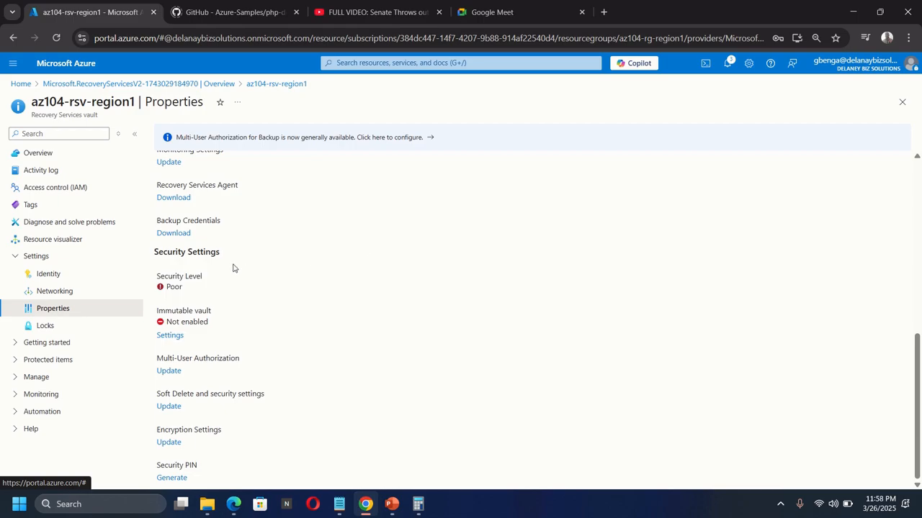
# Start configuring a backup from the vault's overview, with Azure as the workload location and Virtual machine as the backup type.
pyautogui.click(38, 154)
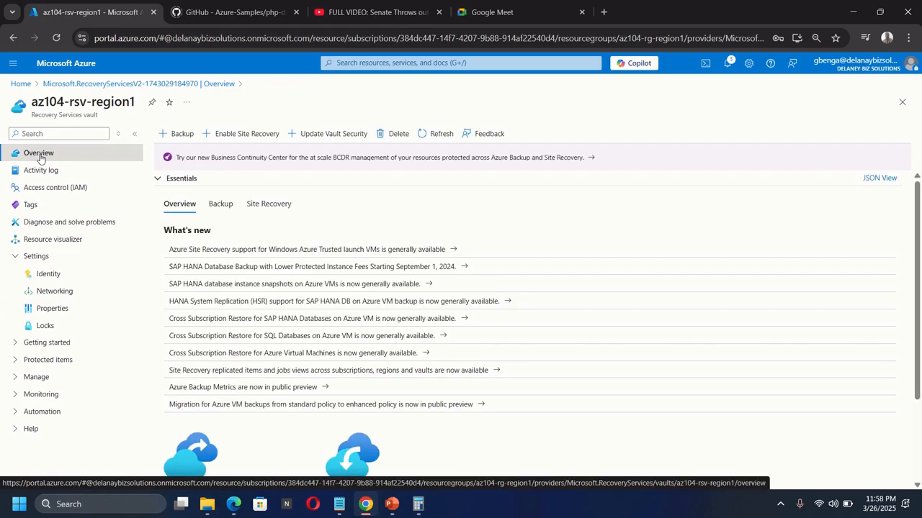
pyautogui.click(178, 134)
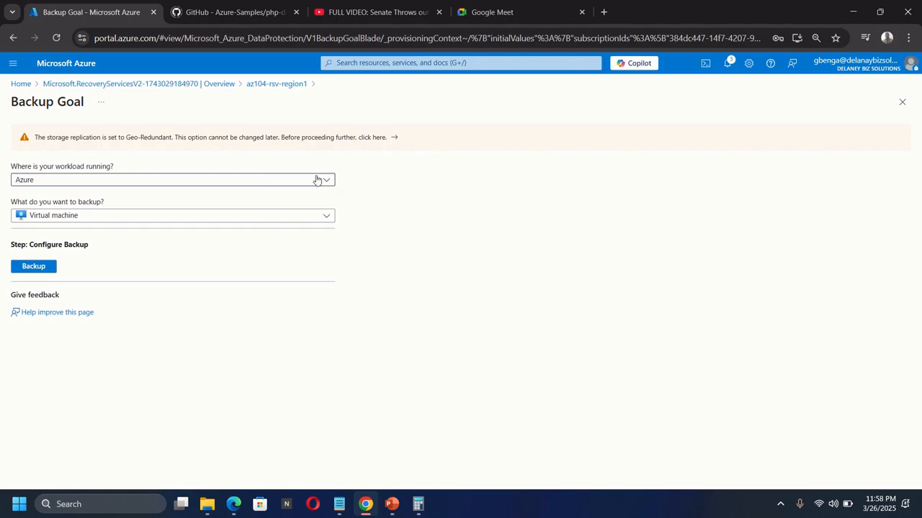
pyautogui.click(252, 181)
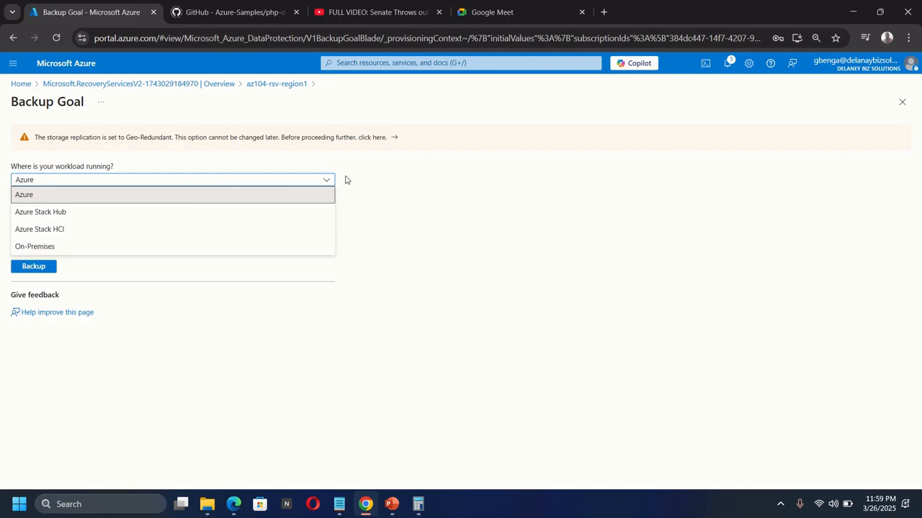
pyautogui.click(60, 195)
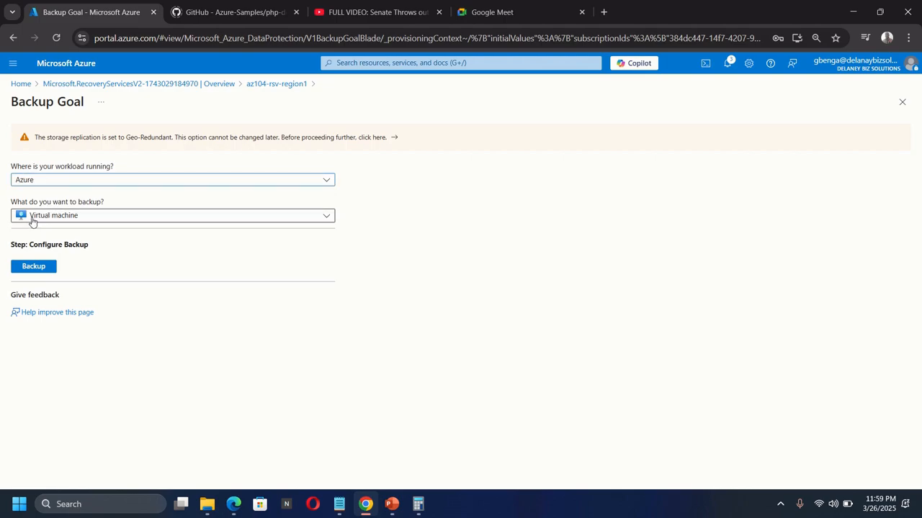
pyautogui.click(164, 221)
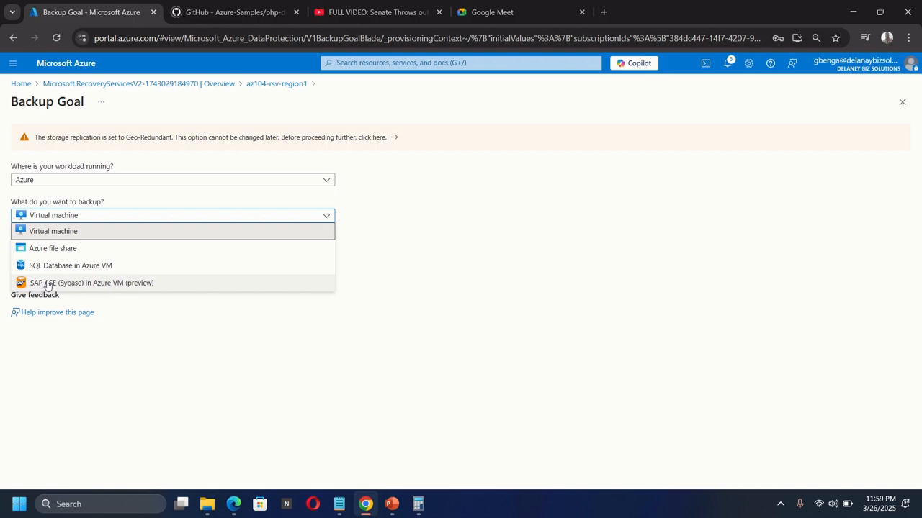
pyautogui.click(177, 364)
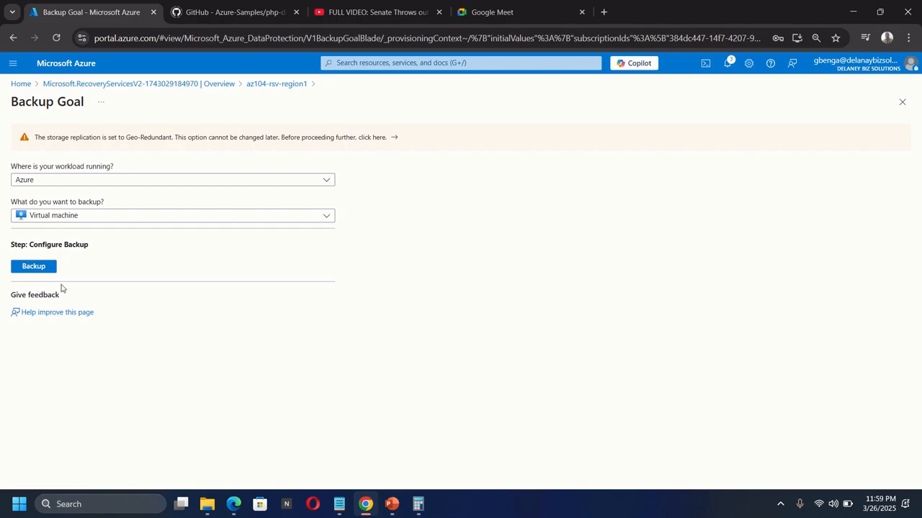
pyautogui.click(31, 270)
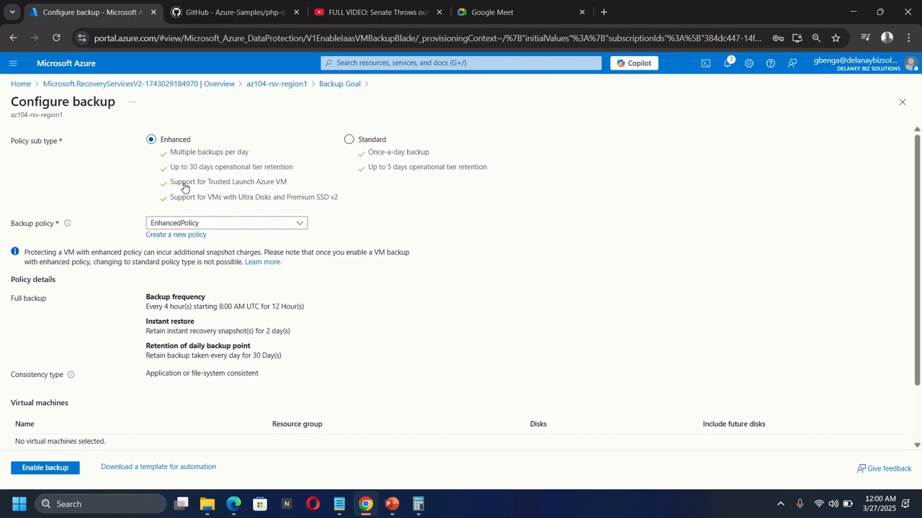
# Choose the Standard policy sub type and start a new backup policy named az104-backup.
pyautogui.click(350, 139)
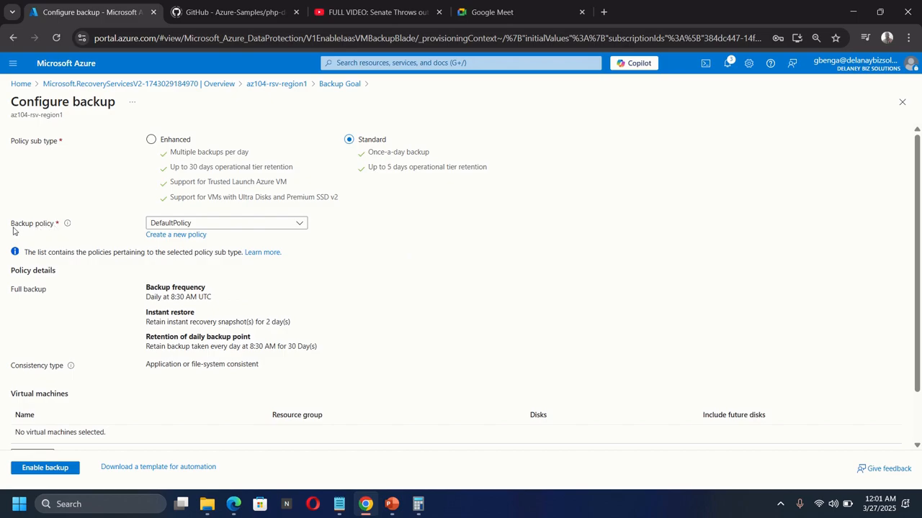
pyautogui.moveTo(67, 224)
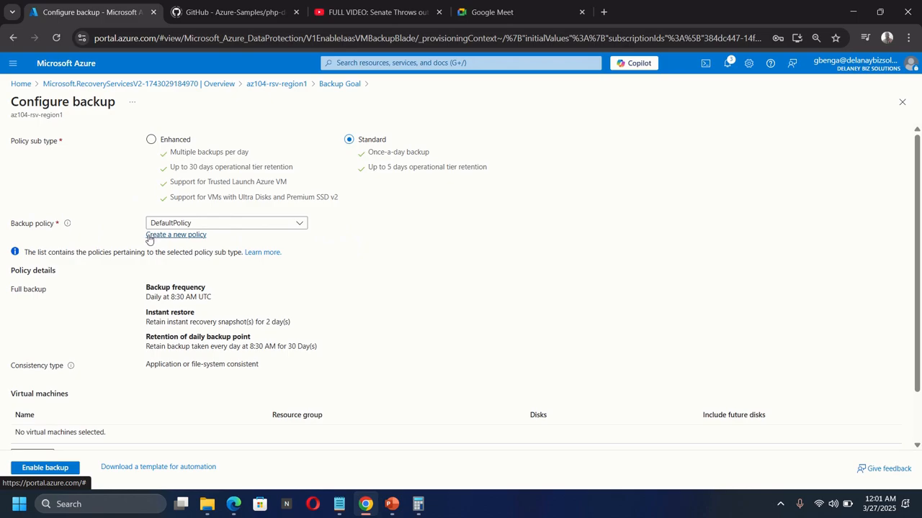
pyautogui.click(173, 235)
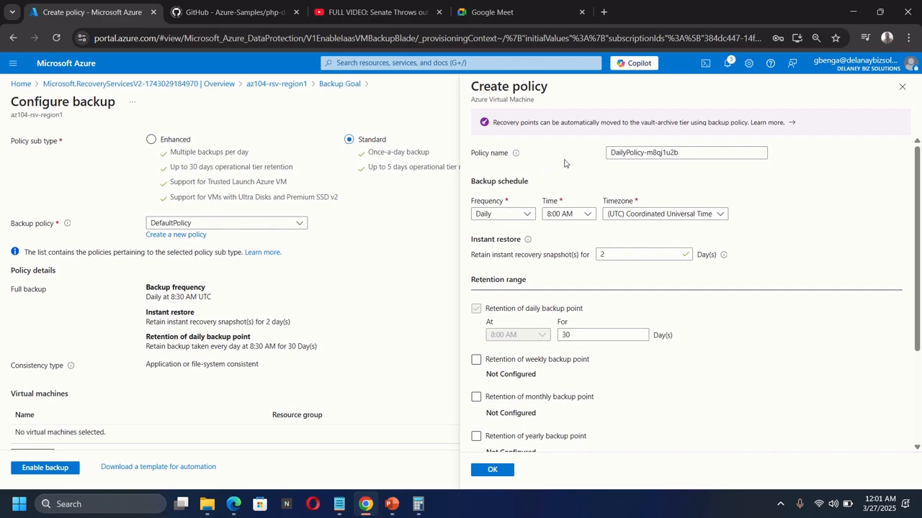
pyautogui.moveTo(696, 152); pyautogui.dragTo(550, 160)
pyautogui.write('az104-backup')
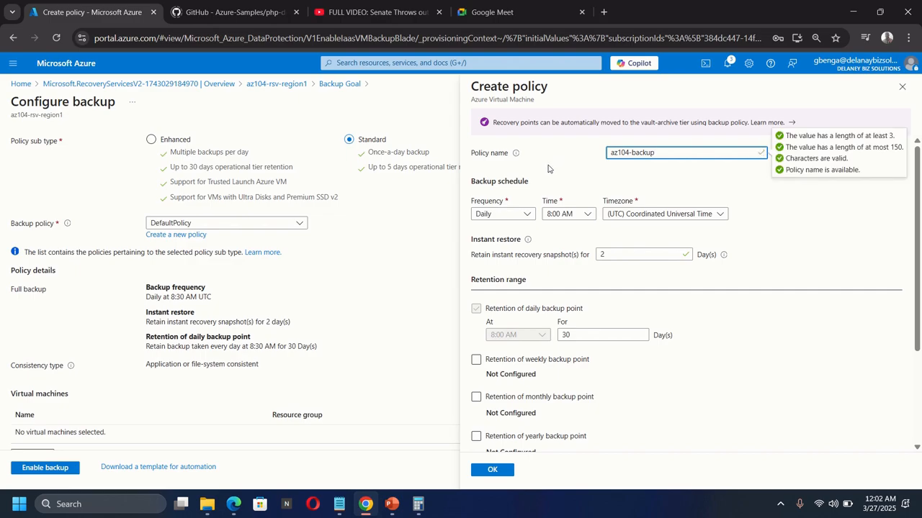
# Set the policy's daily backup time to 12:00 AM.
pyautogui.click(574, 220)
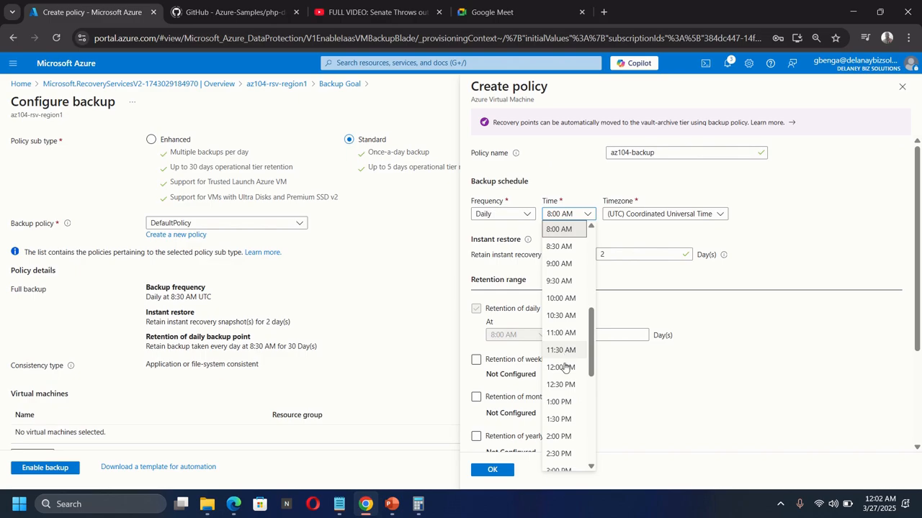
pyautogui.scroll(-3, 566, 381)
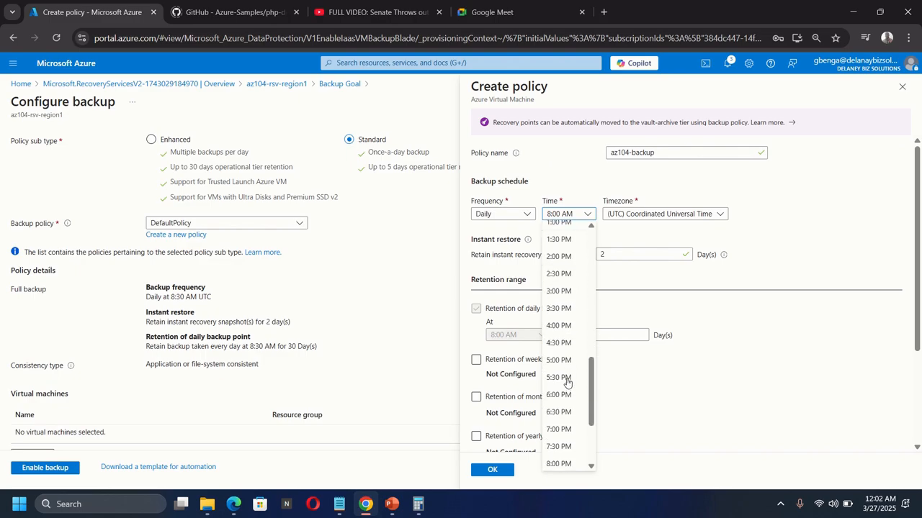
pyautogui.scroll(-2, 567, 383)
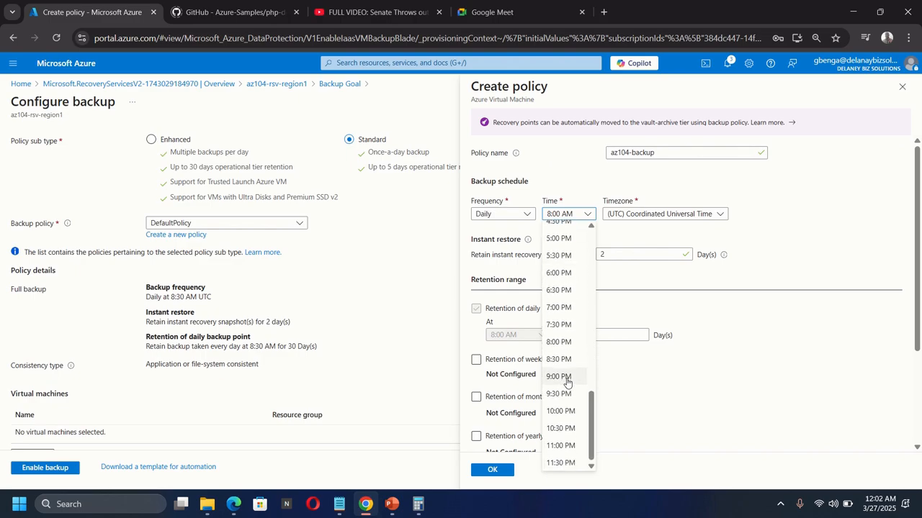
pyautogui.scroll(10, 567, 383)
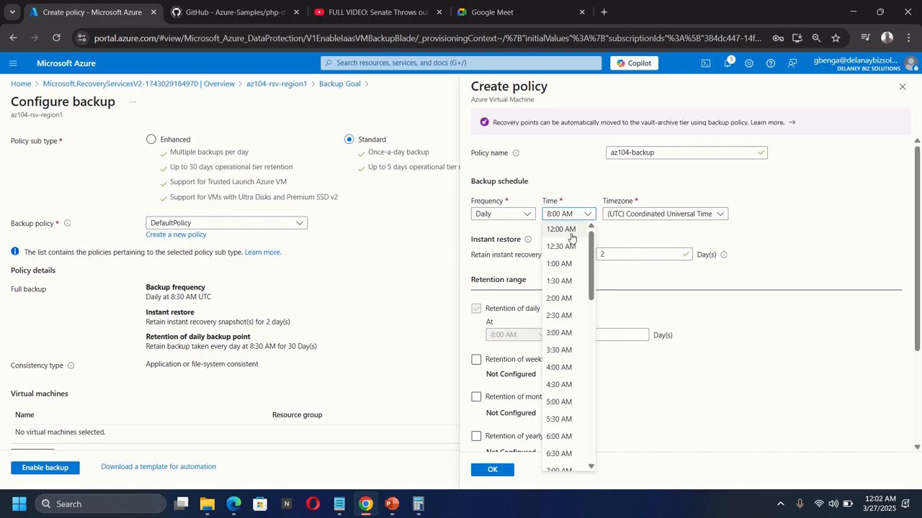
pyautogui.click(562, 230)
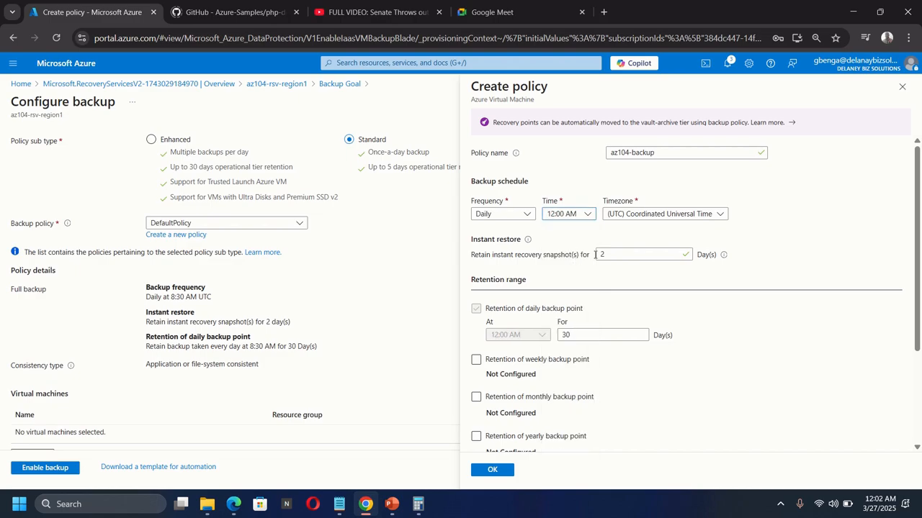
# Set the policy's timezone to (UTC+01:00) West Central Africa and confirm the new policy.
pyautogui.click(656, 215)
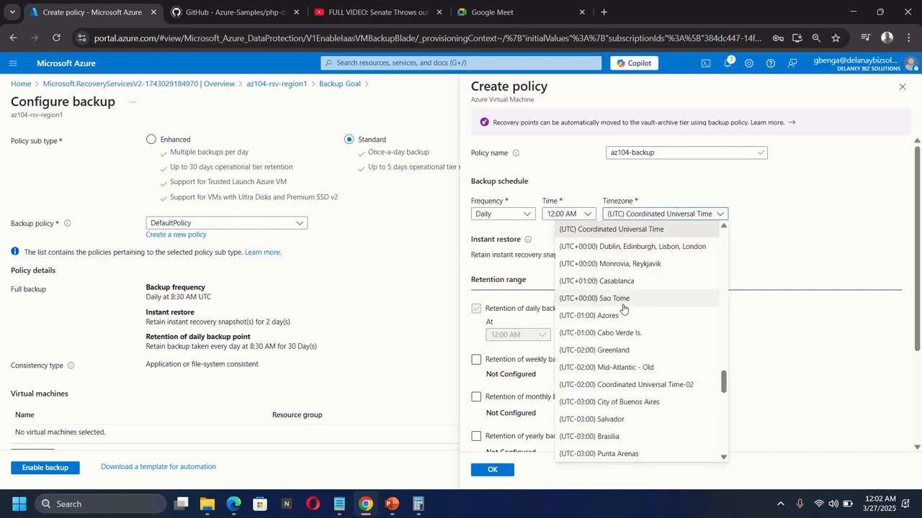
pyautogui.scroll(-2, 624, 309)
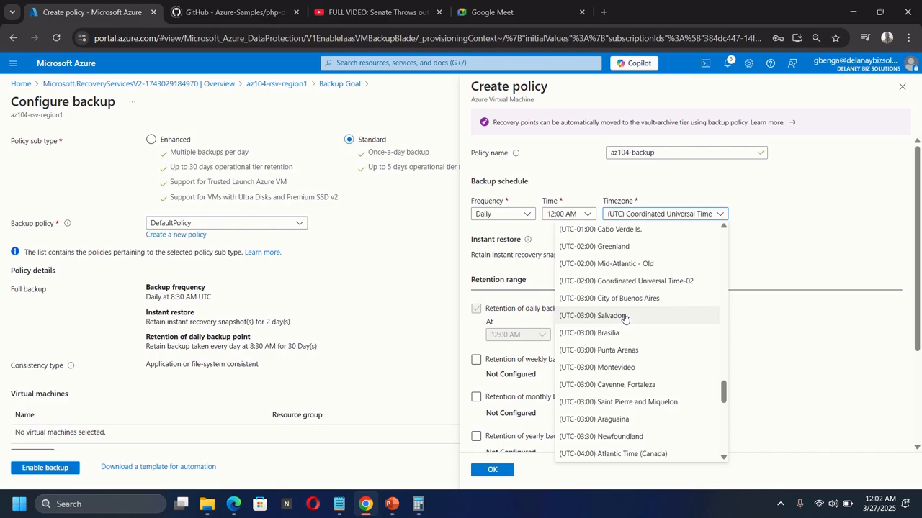
pyautogui.scroll(-1, 624, 319)
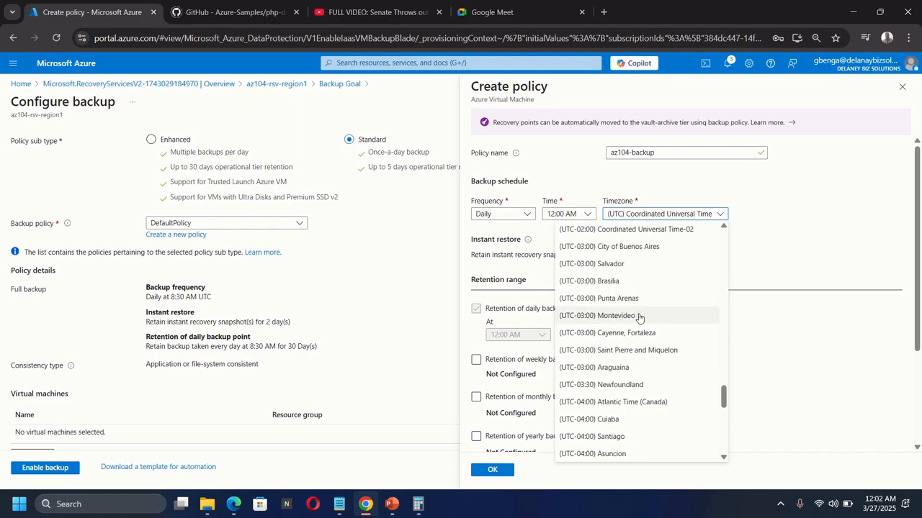
pyautogui.scroll(-2, 639, 318)
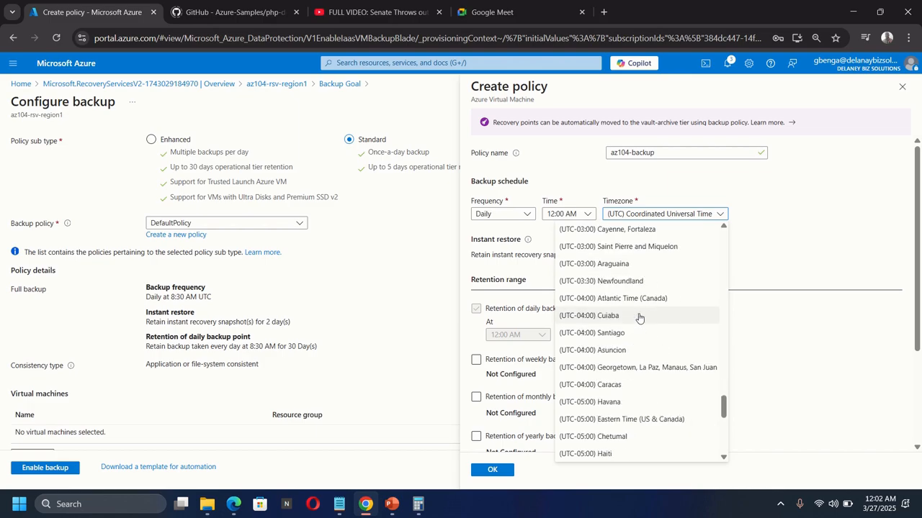
pyautogui.scroll(4, 638, 318)
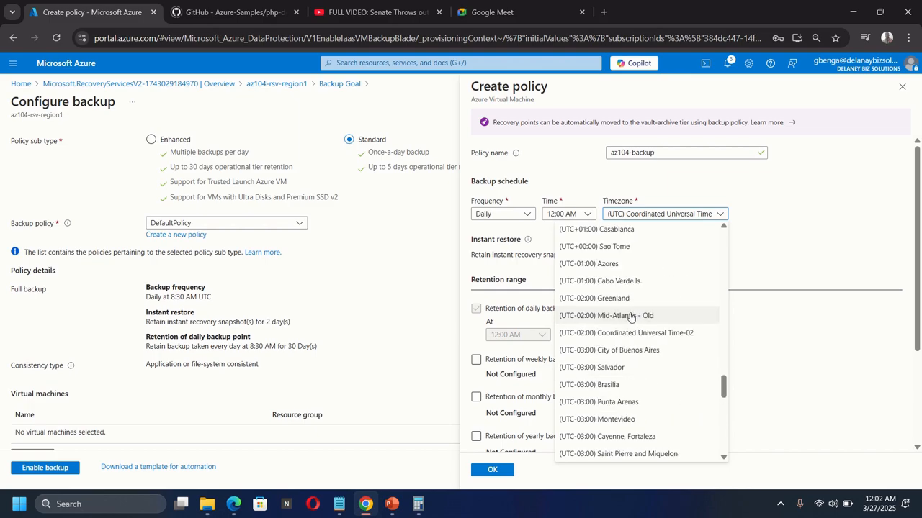
pyautogui.scroll(2, 629, 317)
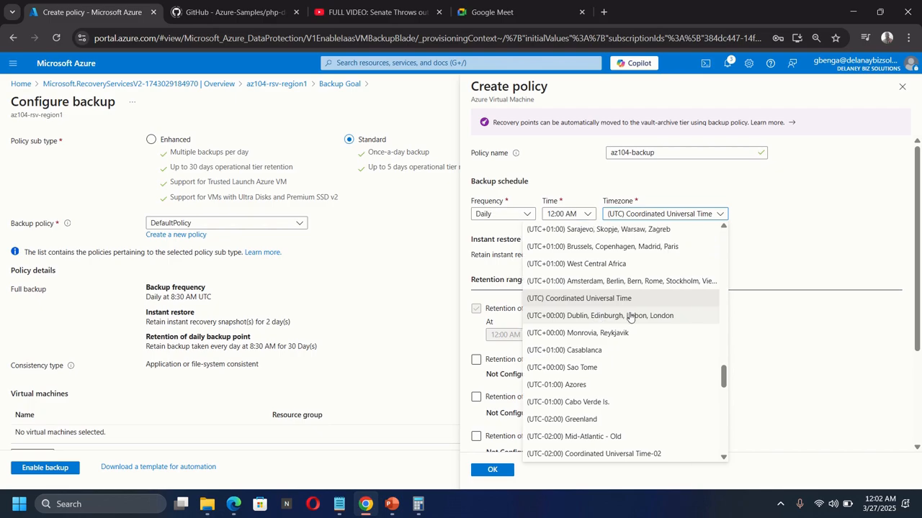
pyautogui.click(608, 264)
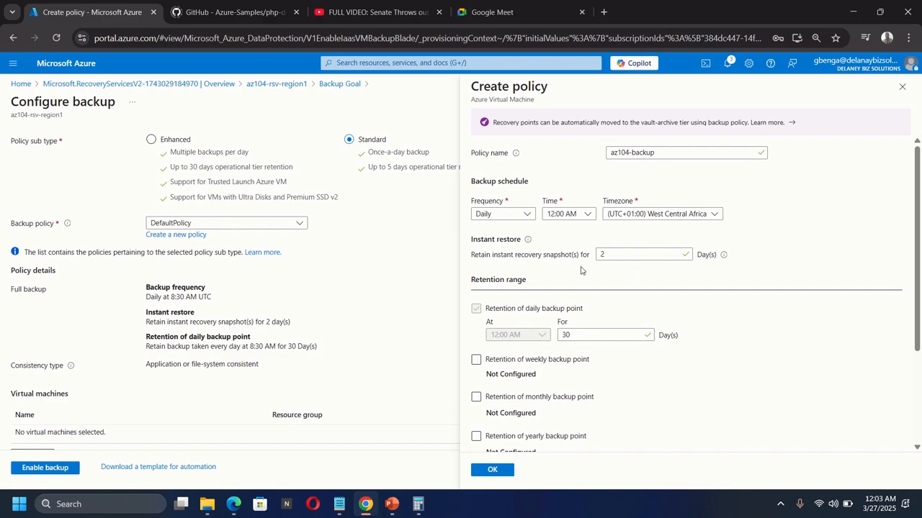
pyautogui.click(493, 471)
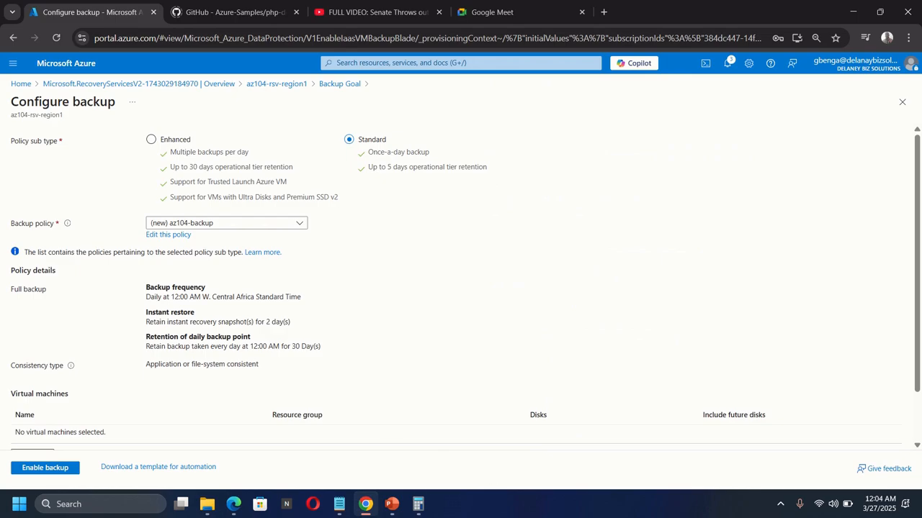
# Add the virtual machine az104-10-vm0 to the backup configuration and enable the backup.
pyautogui.scroll(-1, 364, 356)
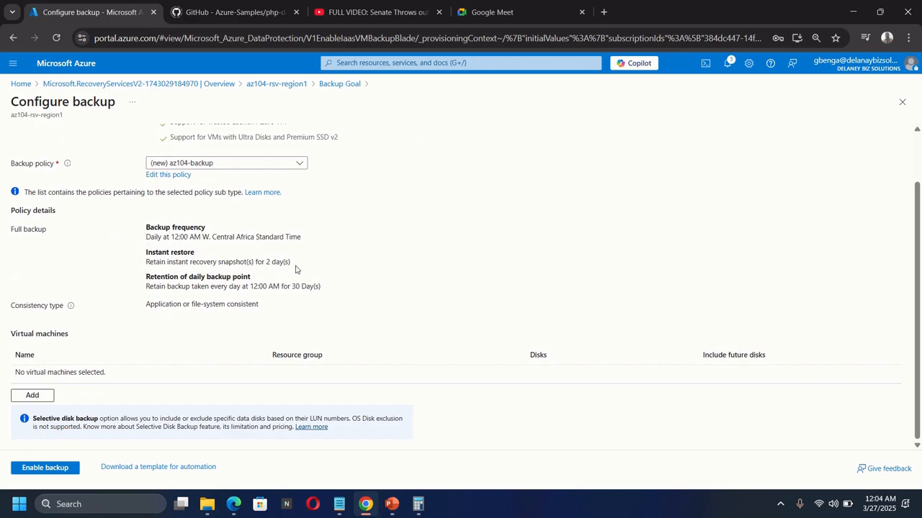
pyautogui.click(33, 396)
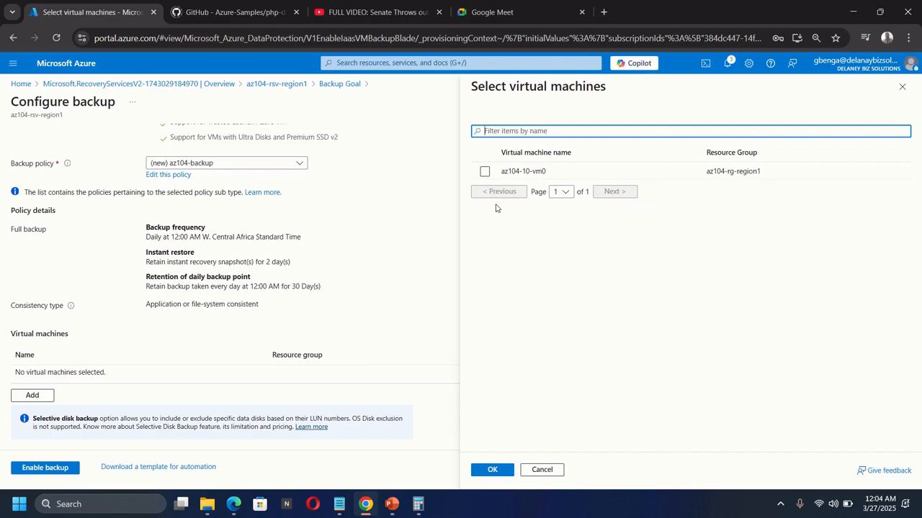
pyautogui.click(484, 173)
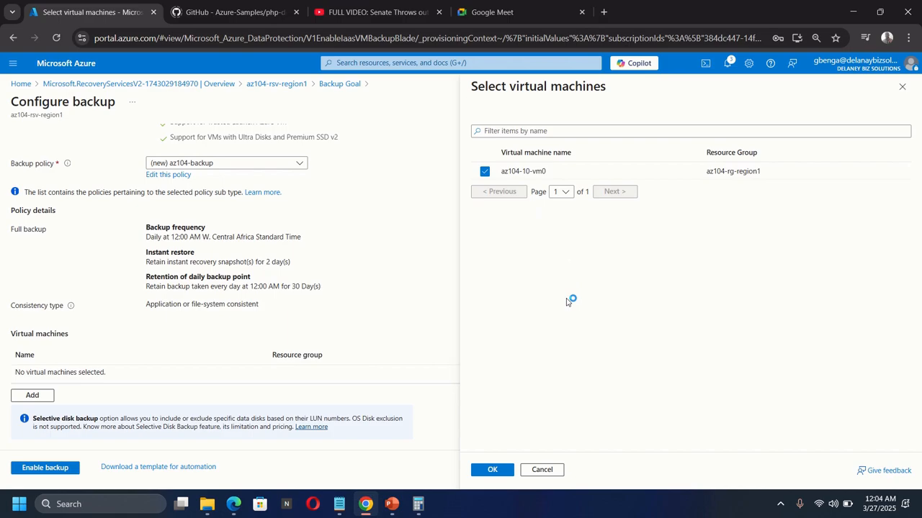
pyautogui.click(493, 470)
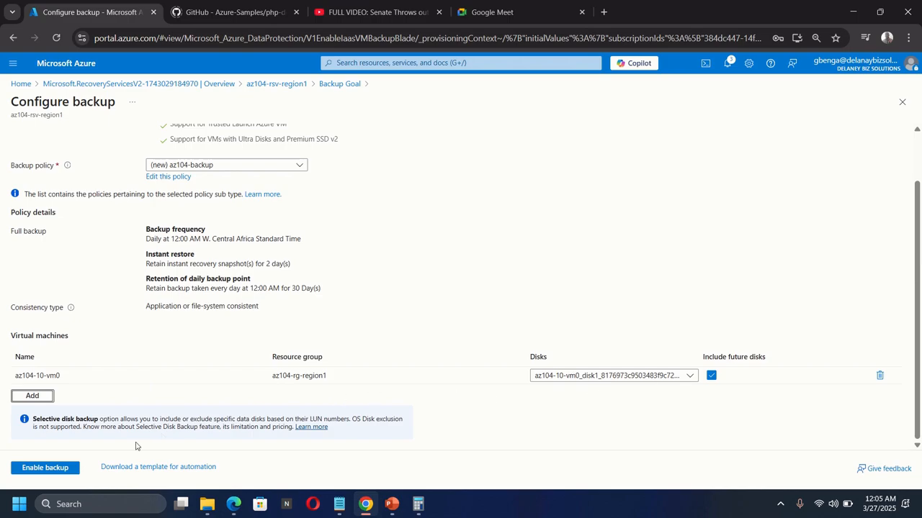
pyautogui.click(43, 468)
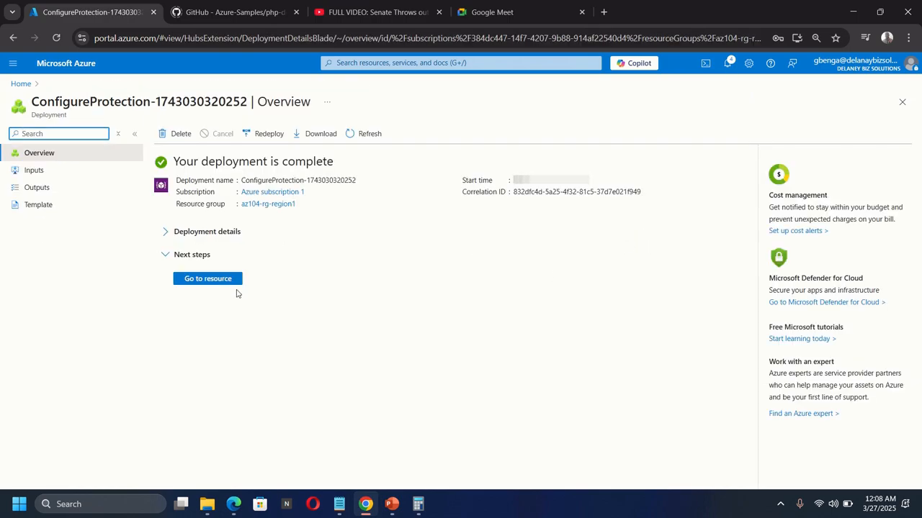
# Go to the deployed vault resource and open the backup items among its protected items.
pyautogui.click(208, 277)
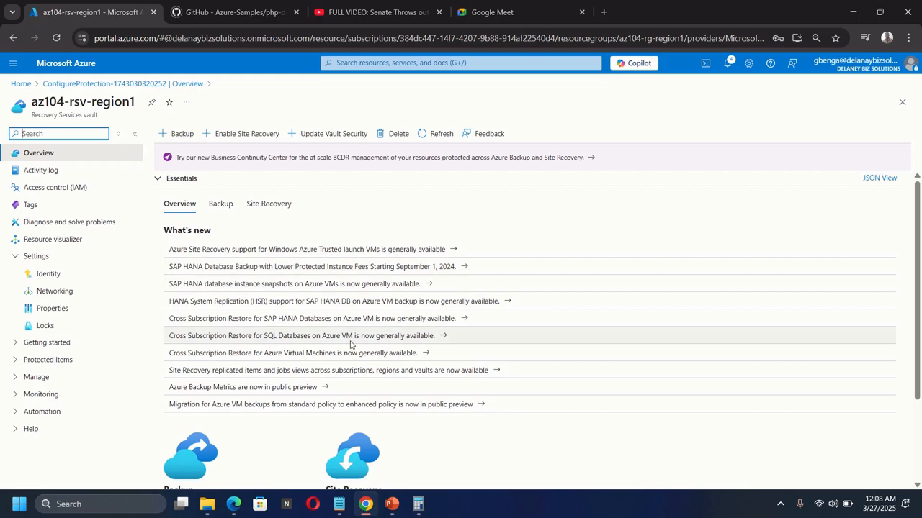
pyautogui.click(14, 257)
pyautogui.click(20, 292)
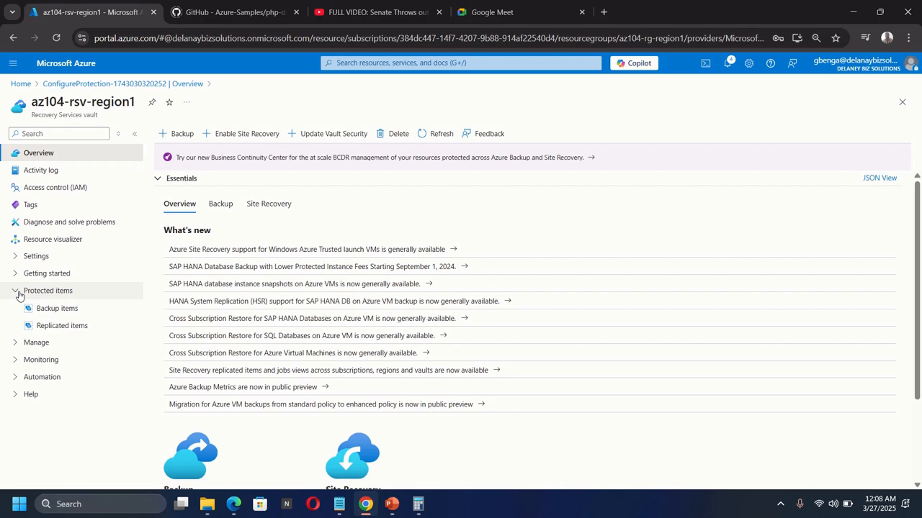
pyautogui.click(64, 314)
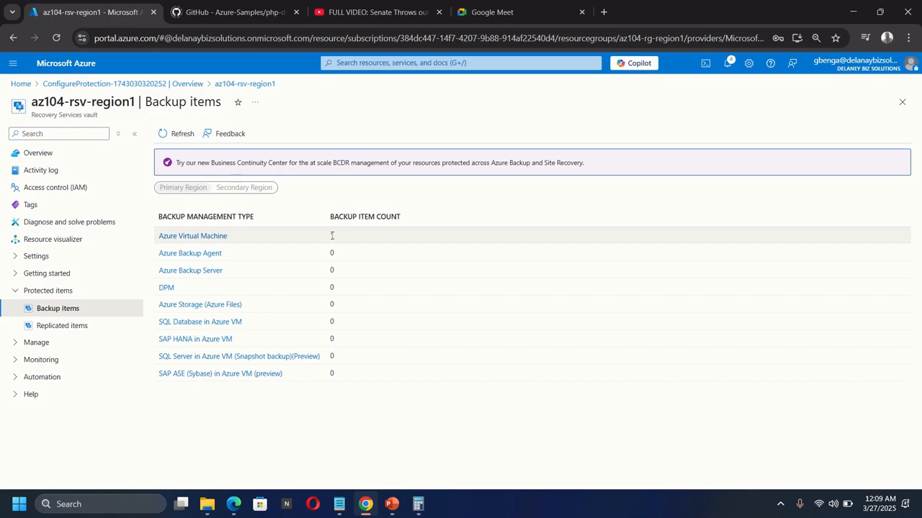
# Start an on-demand backup of az104-10-vm0 from the Azure Virtual Machine backup items, retaining it till 04/26/2025.
pyautogui.click(199, 236)
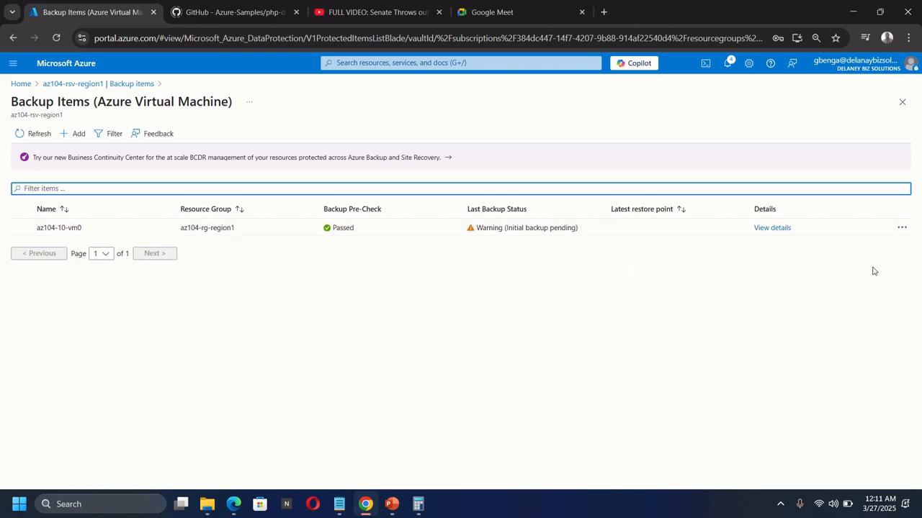
pyautogui.click(902, 229)
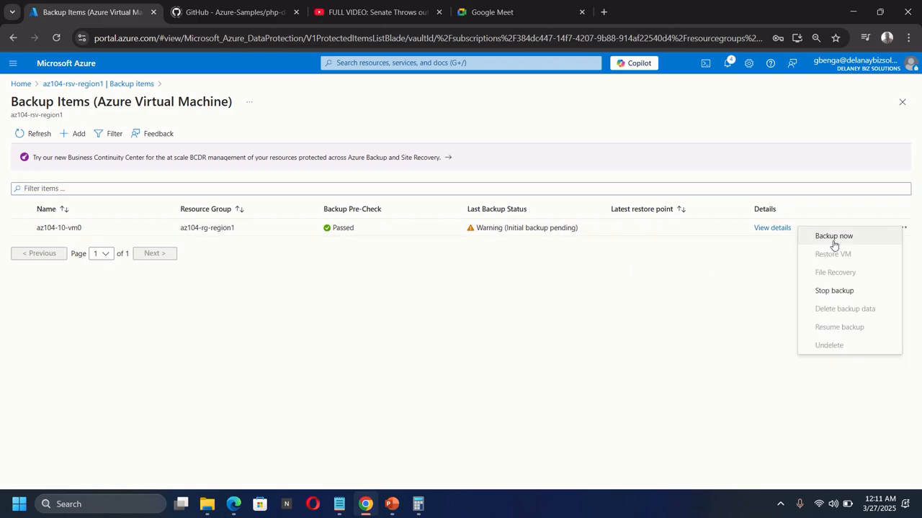
pyautogui.click(827, 238)
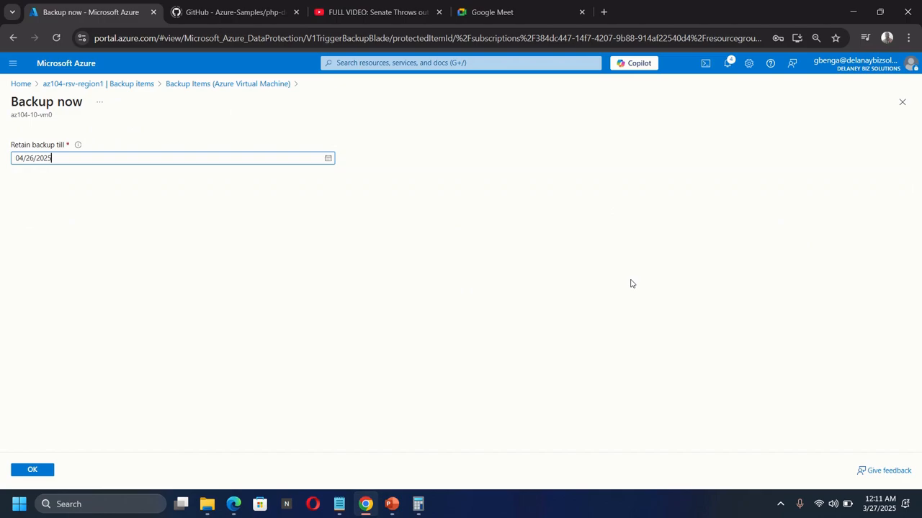
pyautogui.click(32, 470)
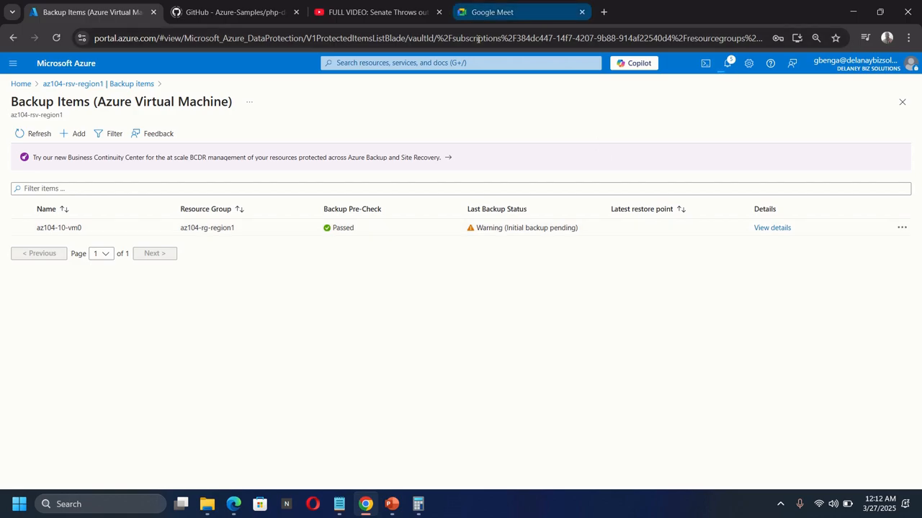
# Search the portal for "storage" and open the Storage accounts service.
pyautogui.click(453, 61)
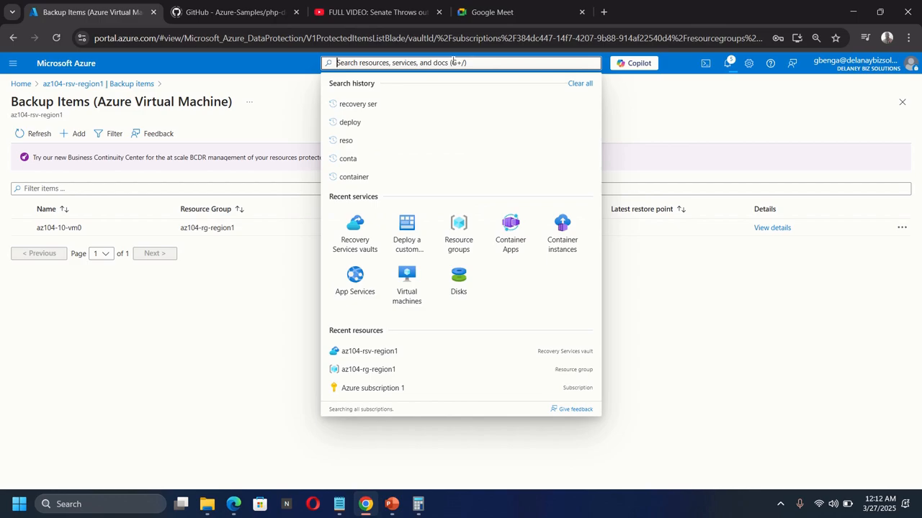
pyautogui.write('storea')
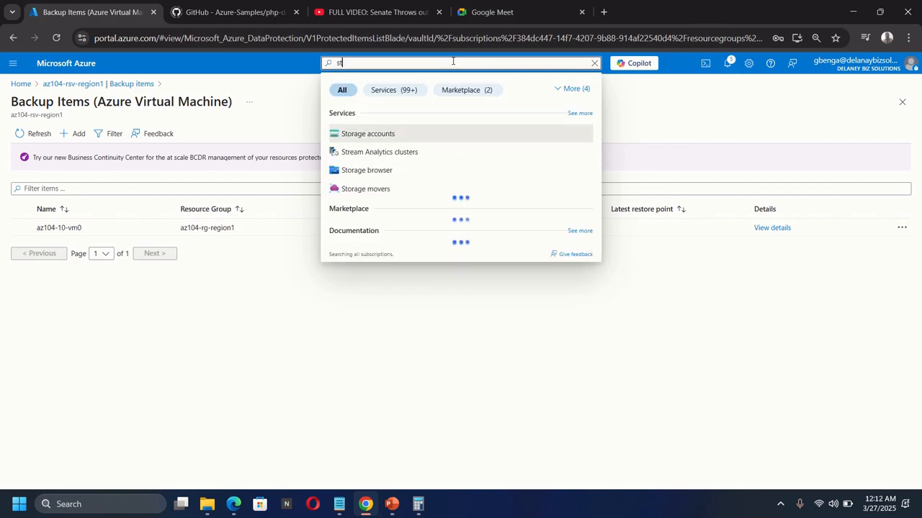
pyautogui.press('BackSpace')
pyautogui.press('BackSpace')
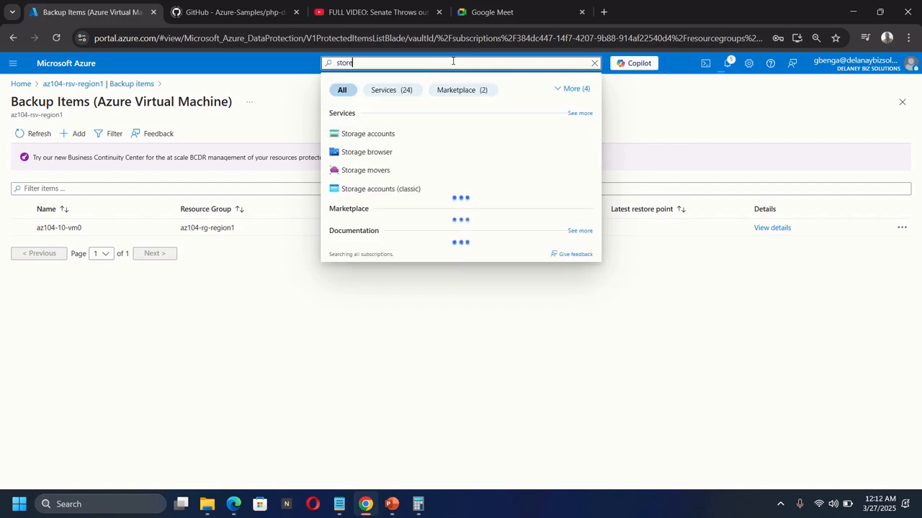
pyautogui.write('age')
pyautogui.click(380, 136)
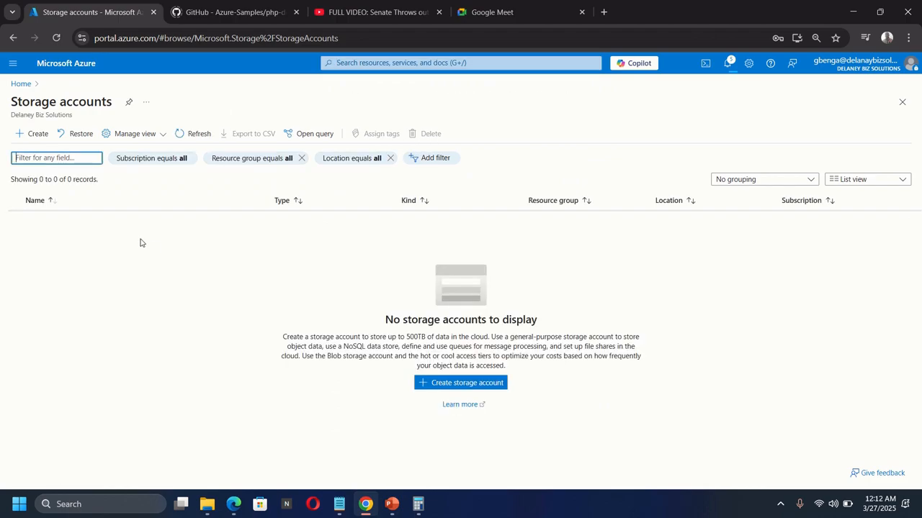
# Create a storage account named 1759storageaccount in resource group az104-rg-region1, keeping the default East US region and Standard performance.
pyautogui.click(39, 136)
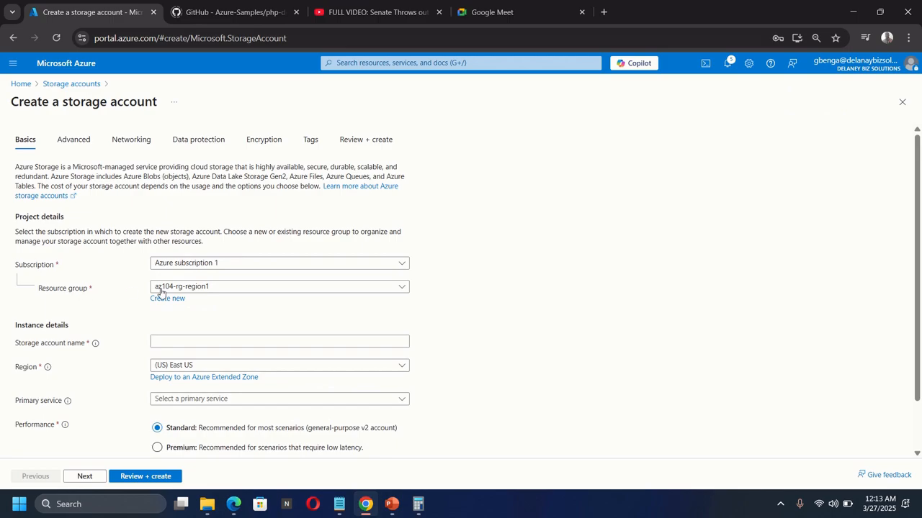
pyautogui.click(174, 344)
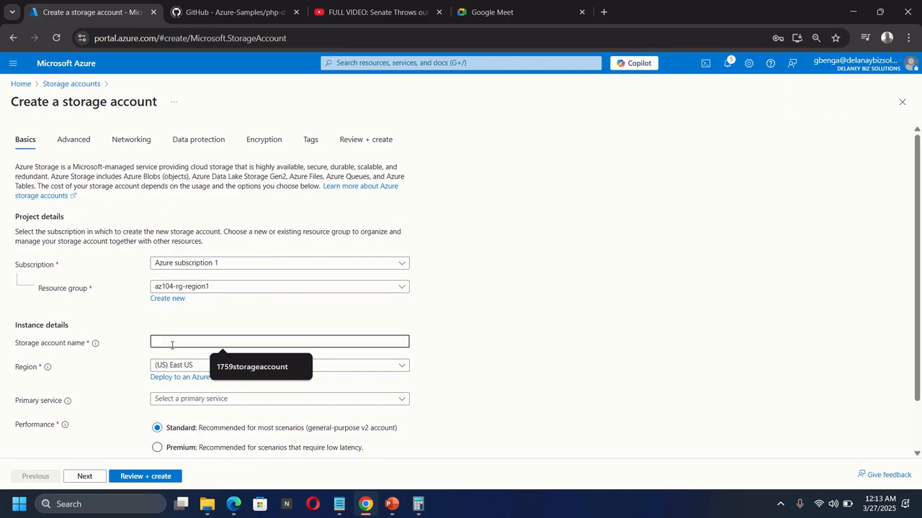
pyautogui.click(245, 368)
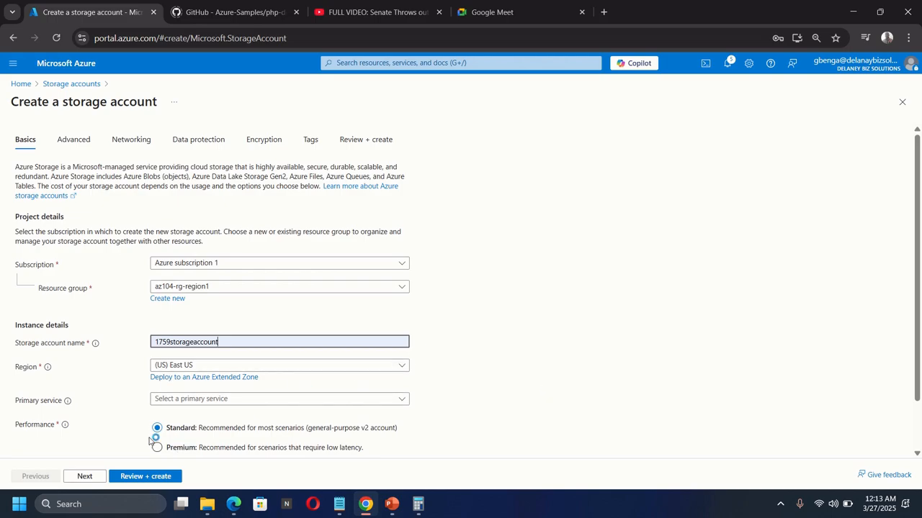
pyautogui.click(131, 477)
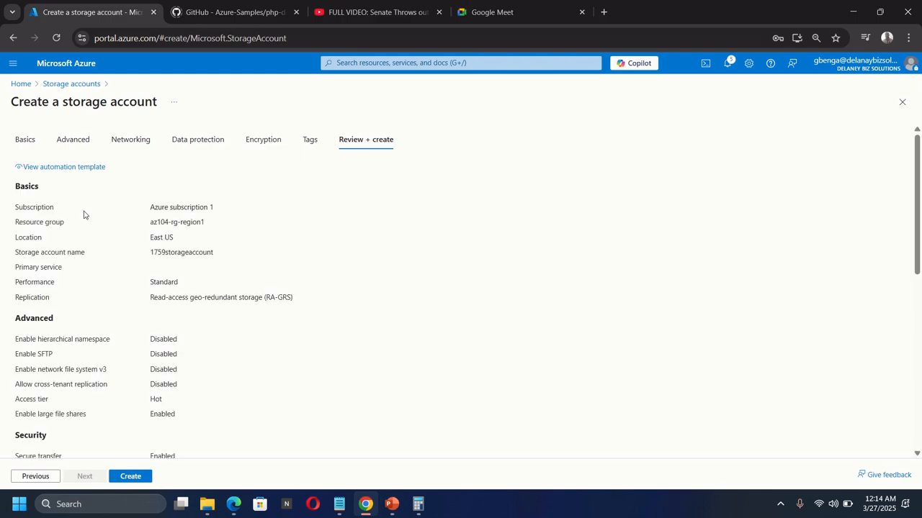
pyautogui.click(119, 477)
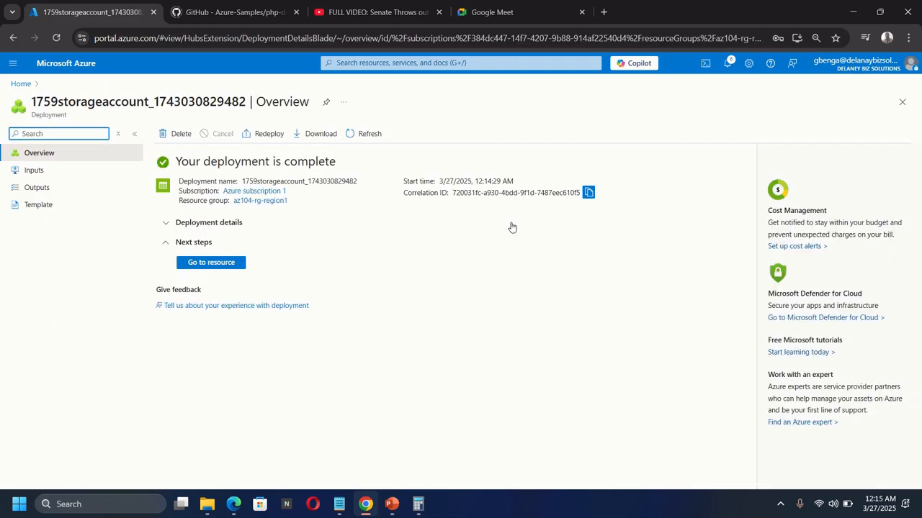
# Search the portal for "recovery" and open the az104-rsv-region1 vault from Recovery Services vaults.
pyautogui.click(397, 63)
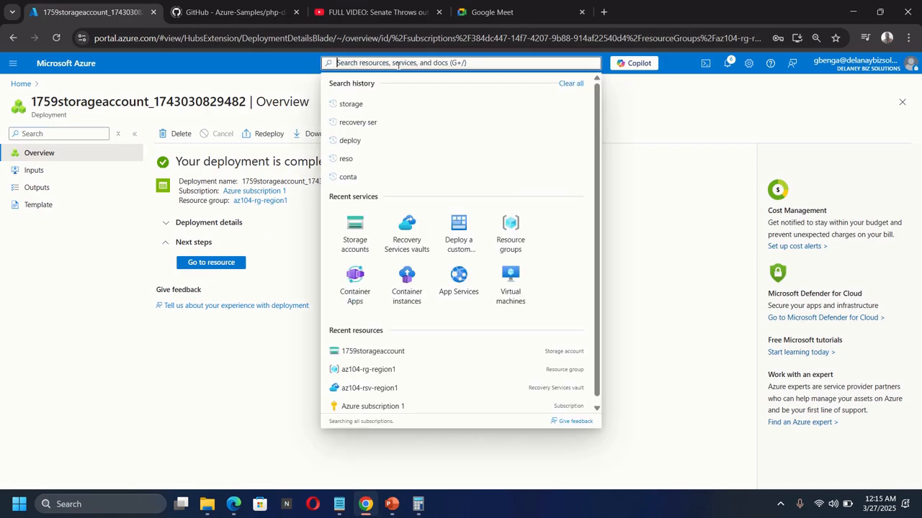
pyautogui.write('reco')
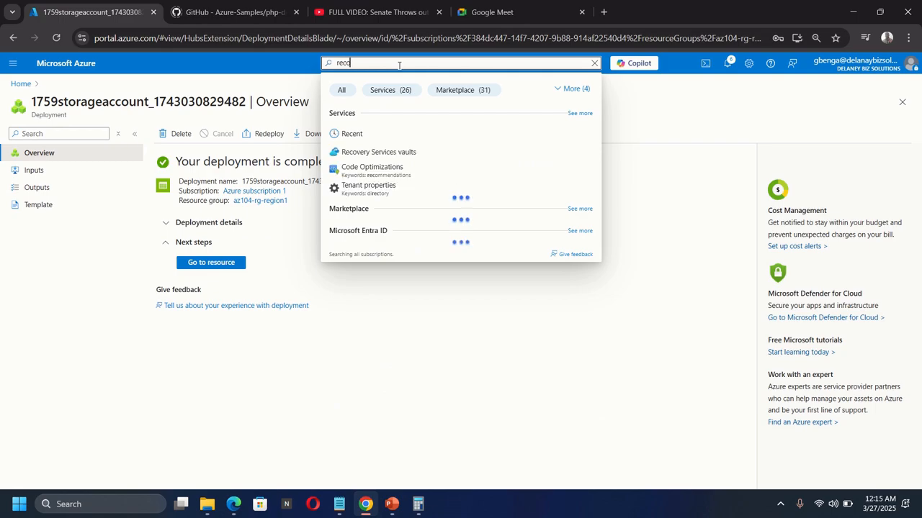
pyautogui.write('very')
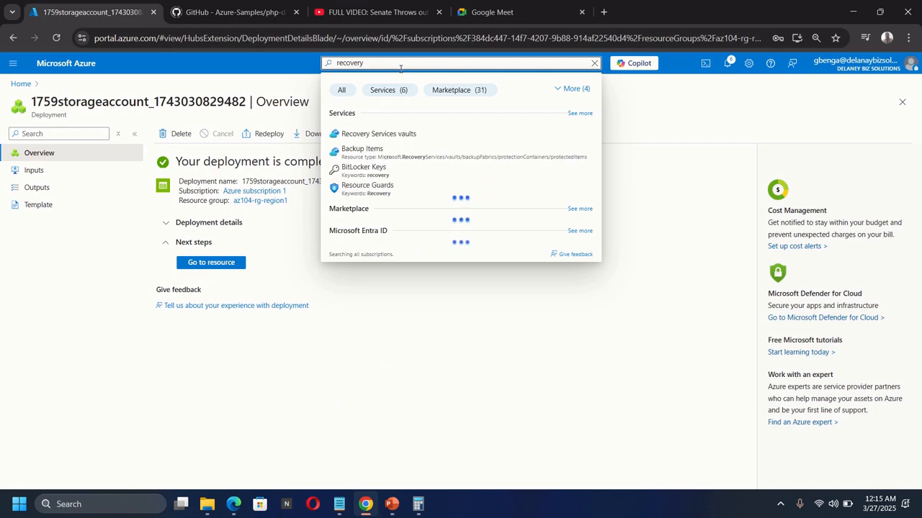
pyautogui.click(392, 137)
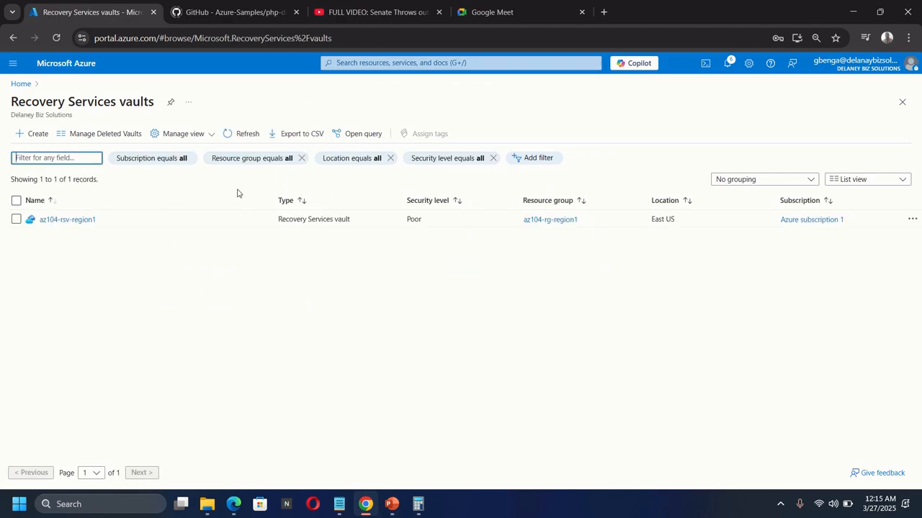
pyautogui.click(63, 220)
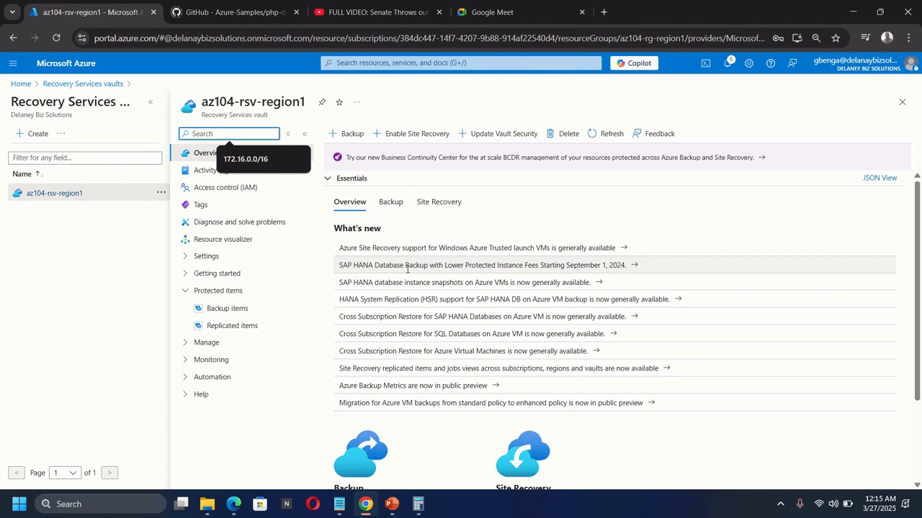
# Add a diagnostic setting to the vault and name it "Logs and Metrics to storage".
pyautogui.click(186, 292)
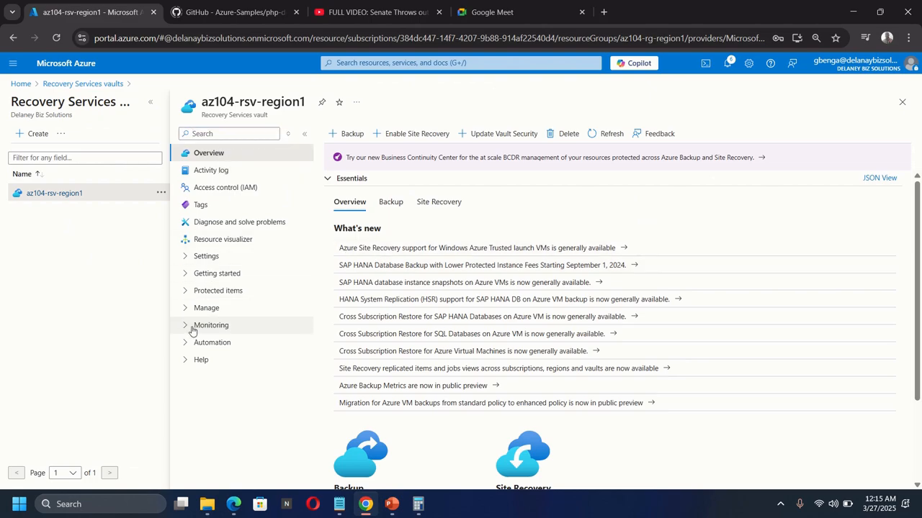
pyautogui.click(192, 326)
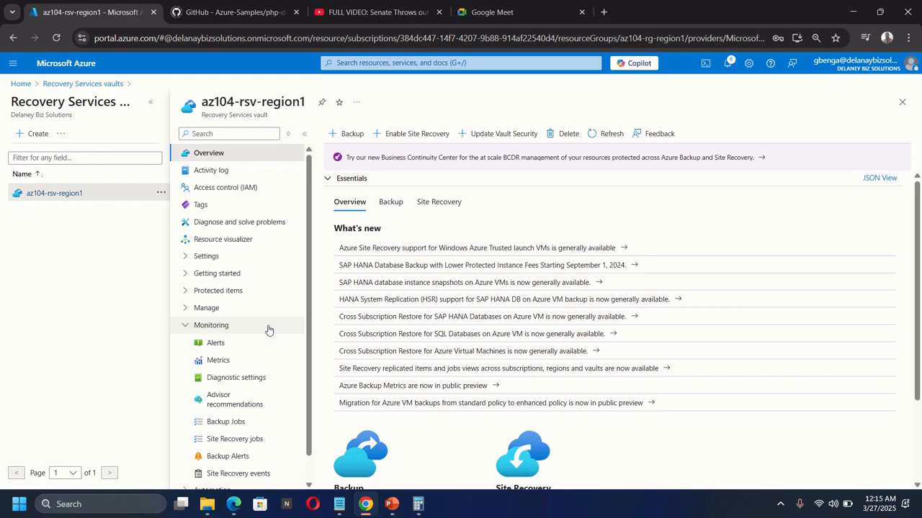
pyautogui.click(238, 380)
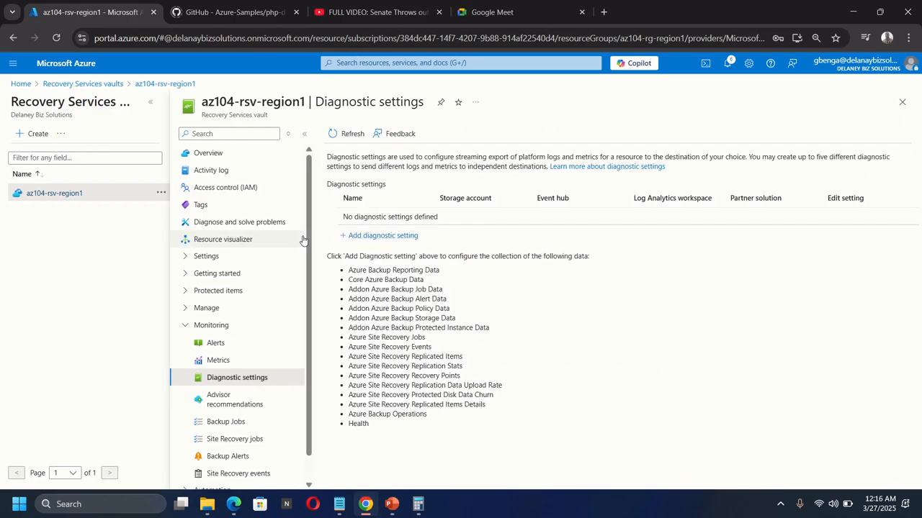
pyautogui.click(366, 239)
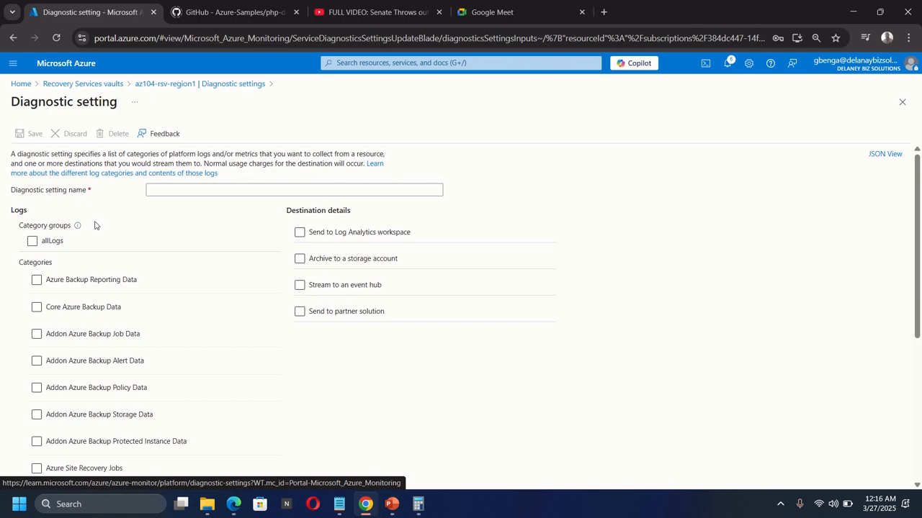
pyautogui.click(183, 193)
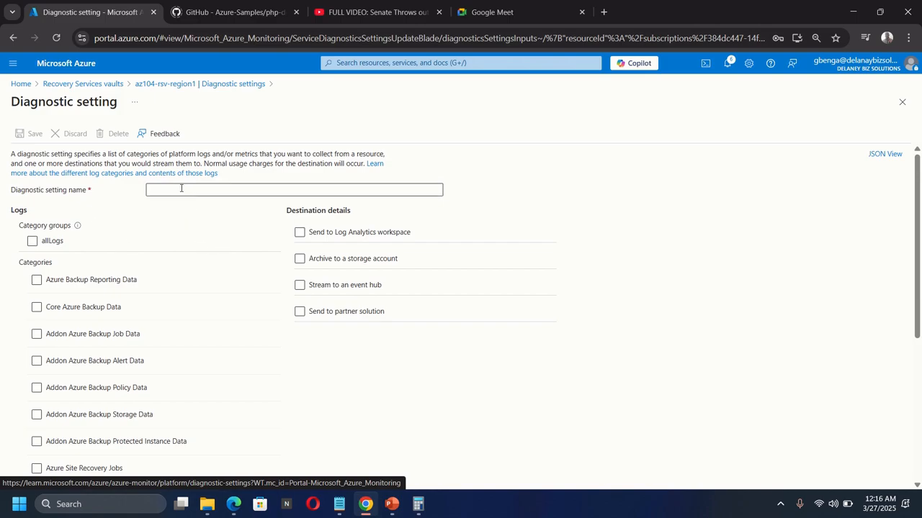
pyautogui.click(181, 188)
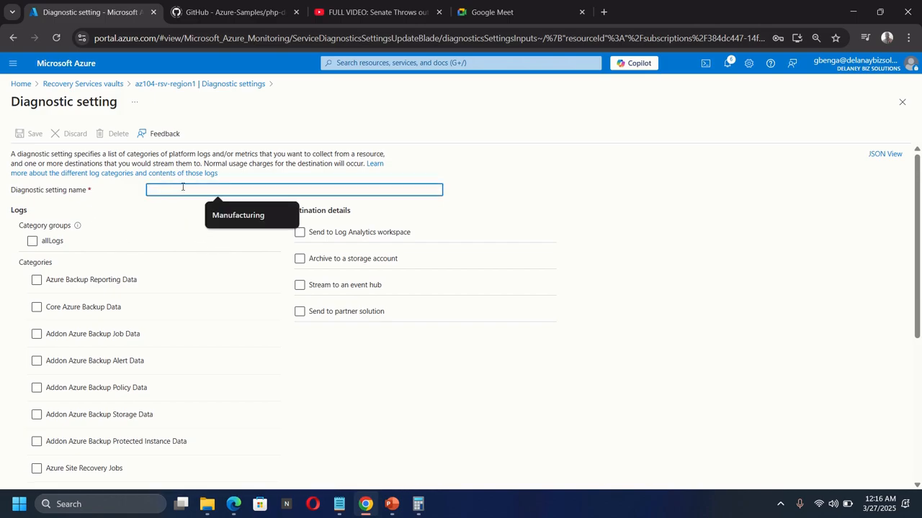
pyautogui.write('Logs a')
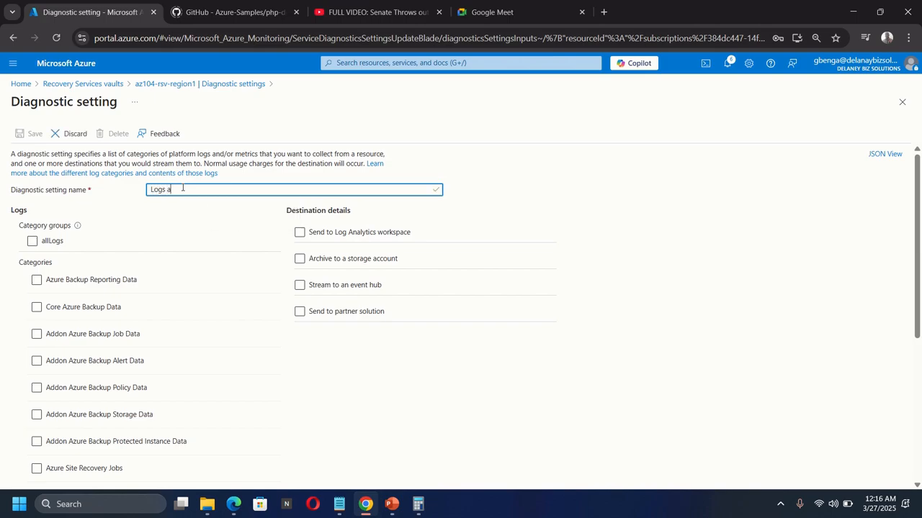
pyautogui.write('nd Metrics to storage')
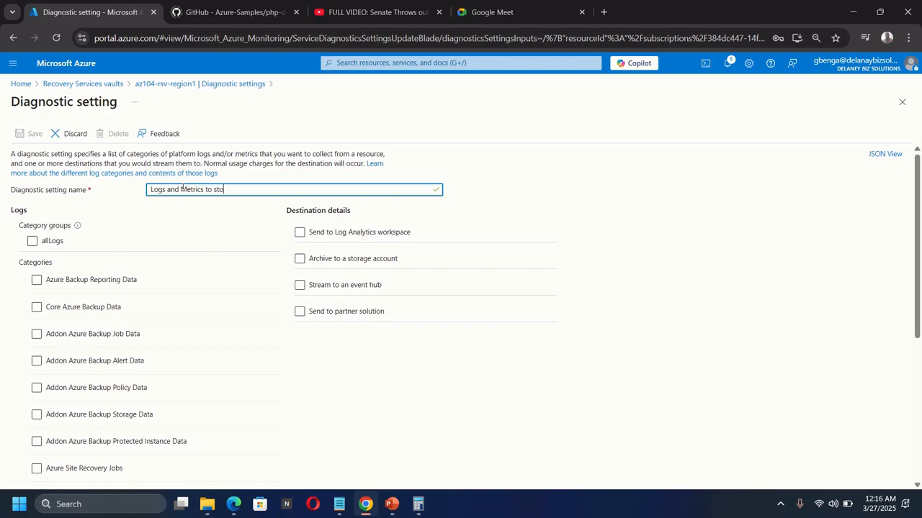
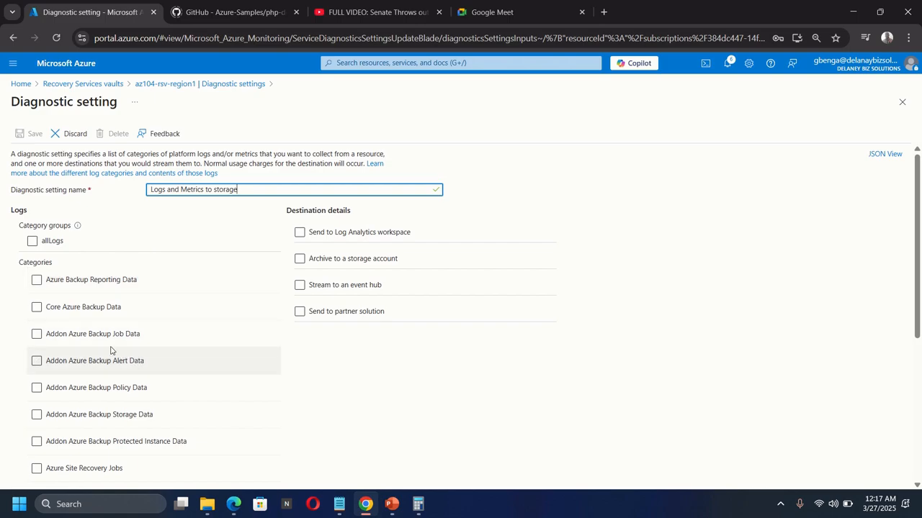
# Select the Azure Backup Reporting Data, Addon Azure Backup Job Data and Alert Data, Azure Site Recovery Jobs and Events logs, and the Health metric.
pyautogui.click(60, 314)
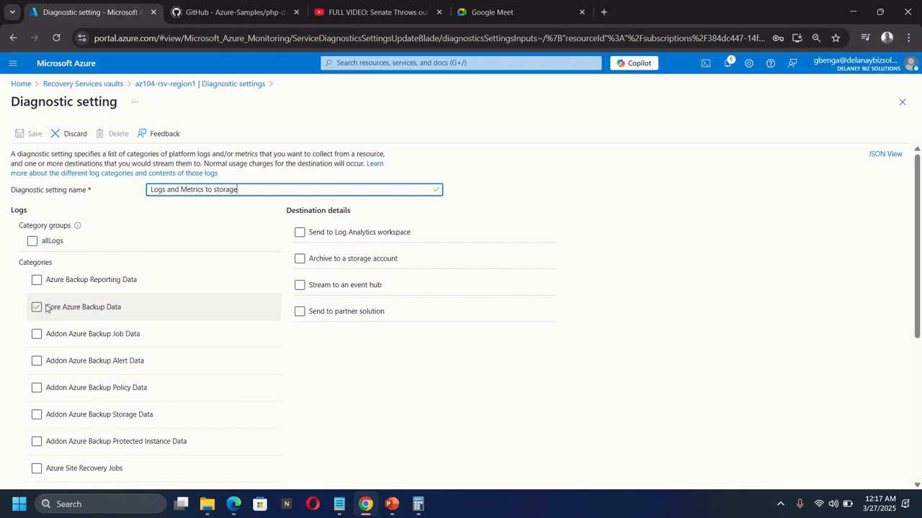
pyautogui.click(36, 282)
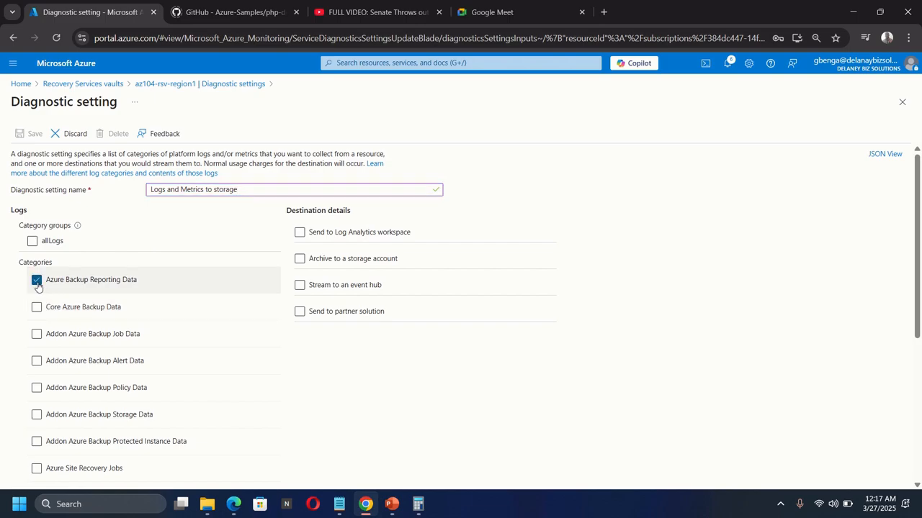
pyautogui.click(38, 340)
pyautogui.click(36, 365)
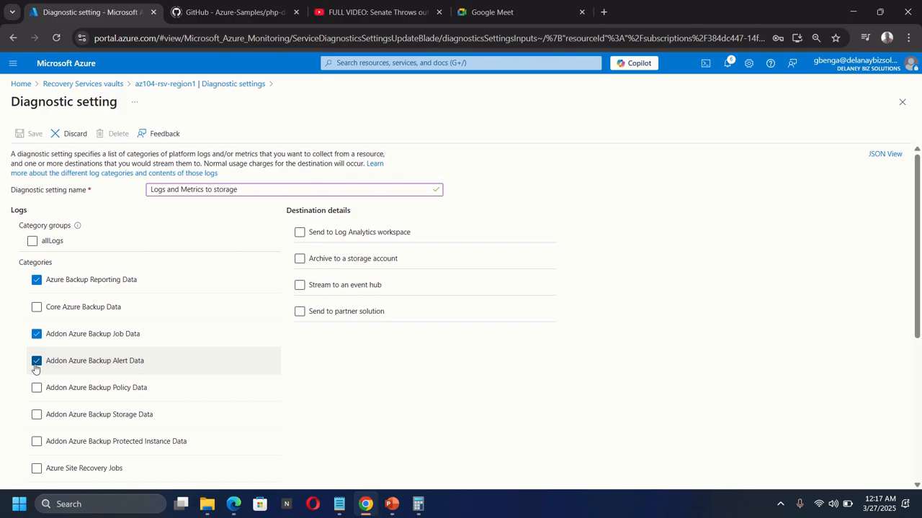
pyautogui.click(36, 468)
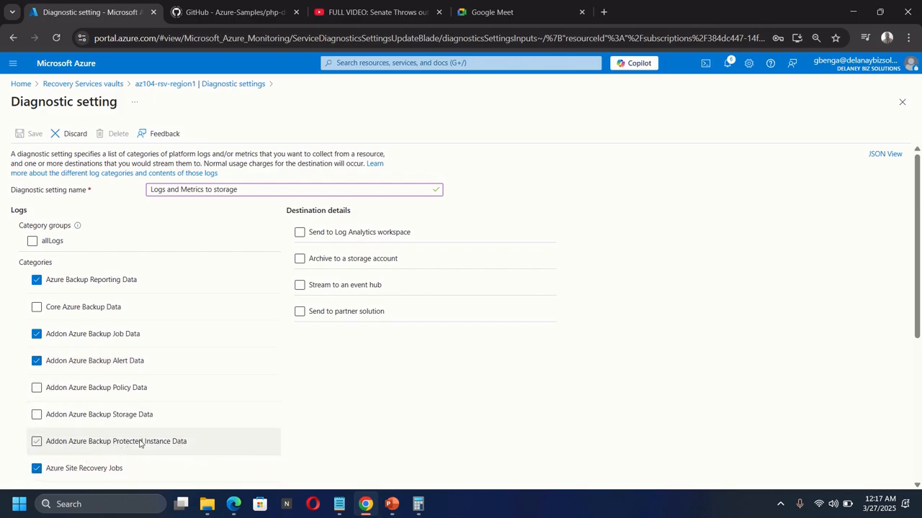
pyautogui.scroll(-1, 253, 426)
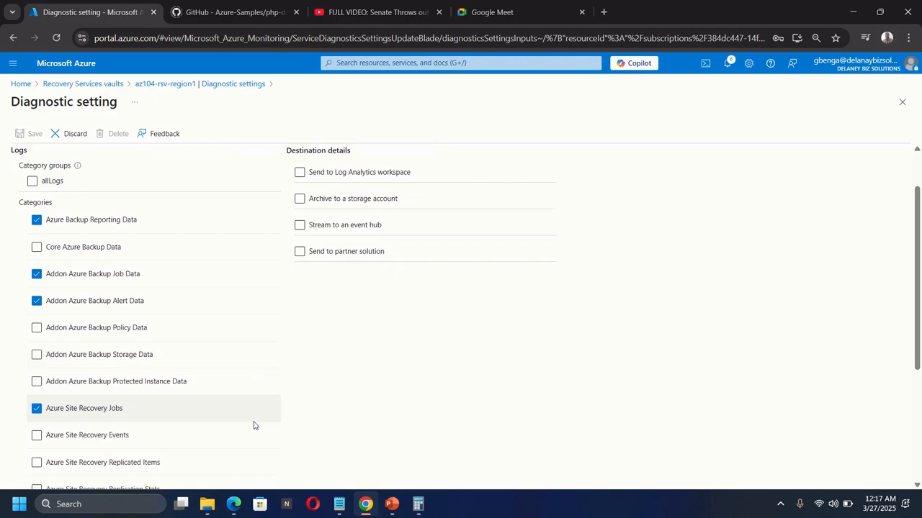
pyautogui.click(37, 435)
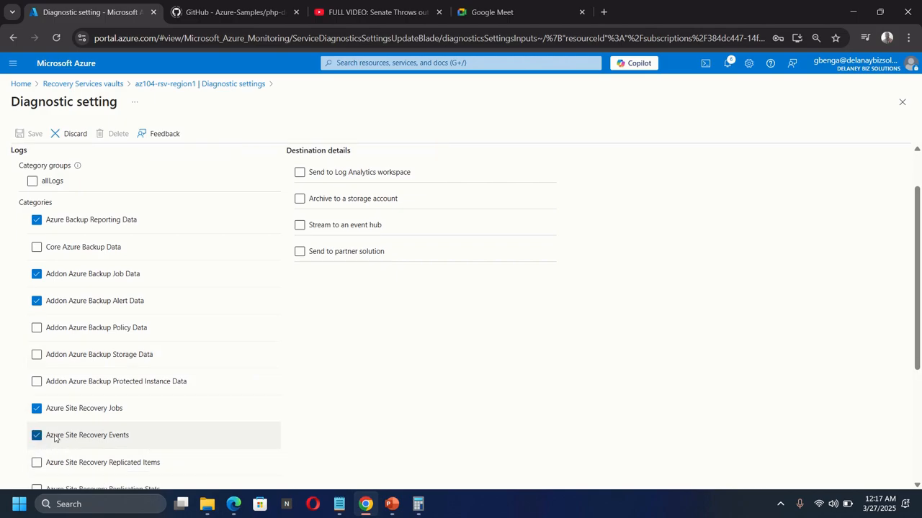
pyautogui.scroll(-3, 256, 414)
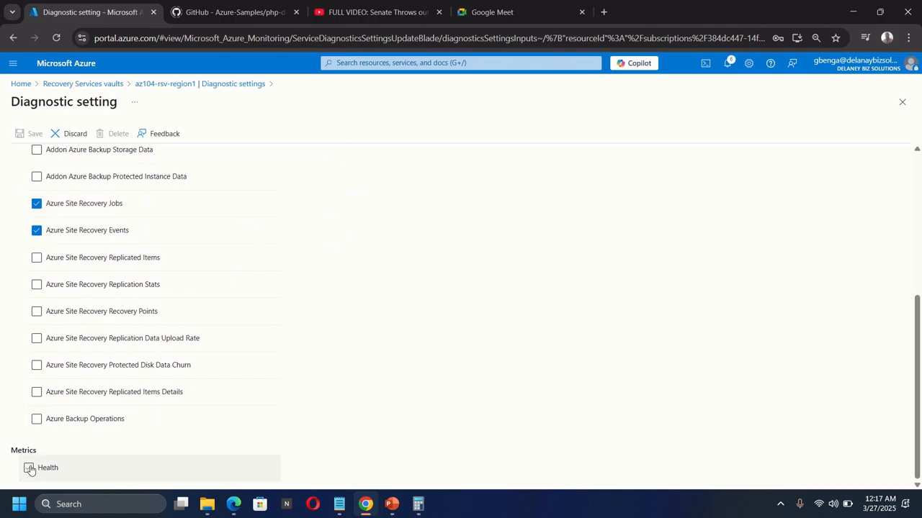
pyautogui.click(30, 468)
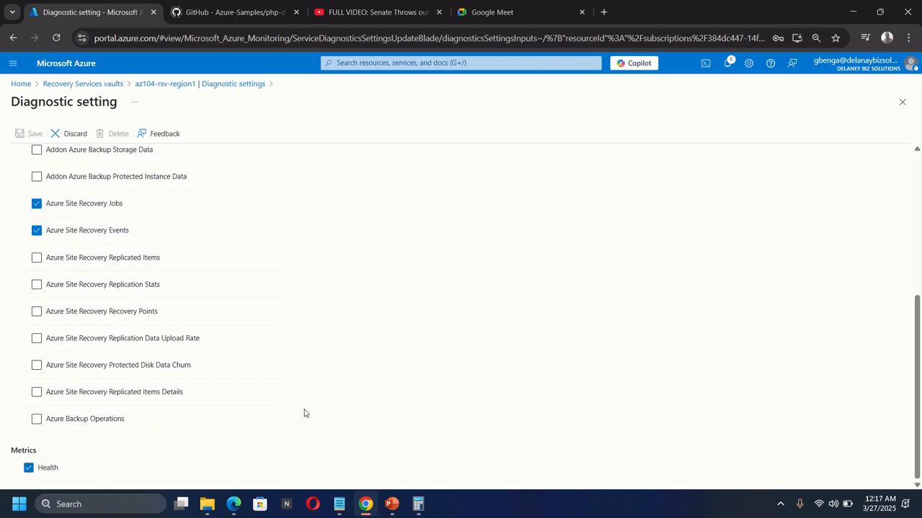
# Archive the selected diagnostic data to the storage account 1759storageaccount and save the diagnostic setting.
pyautogui.scroll(2, 333, 401)
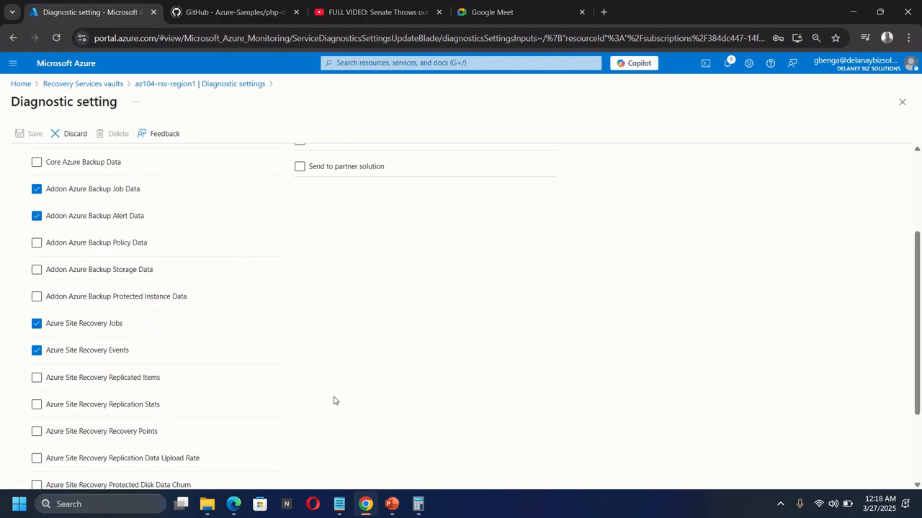
pyautogui.scroll(-2, 334, 401)
pyautogui.scroll(5, 334, 401)
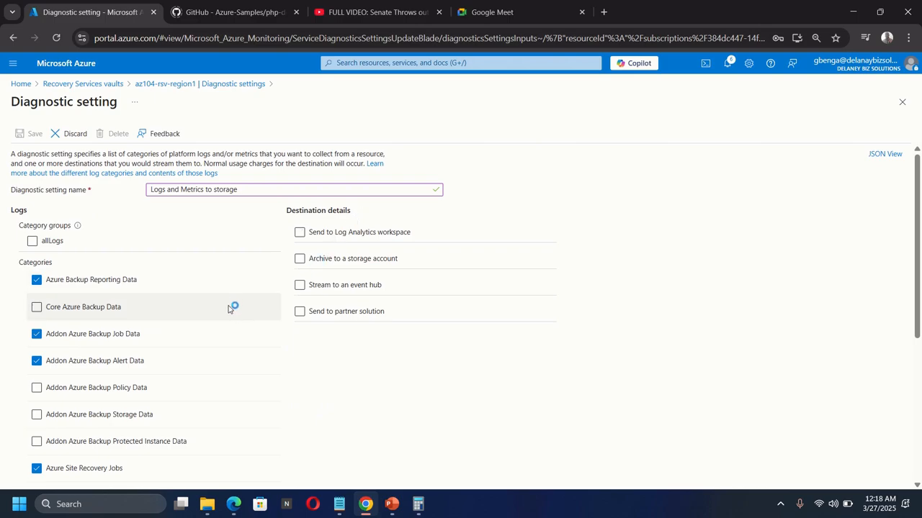
pyautogui.click(301, 261)
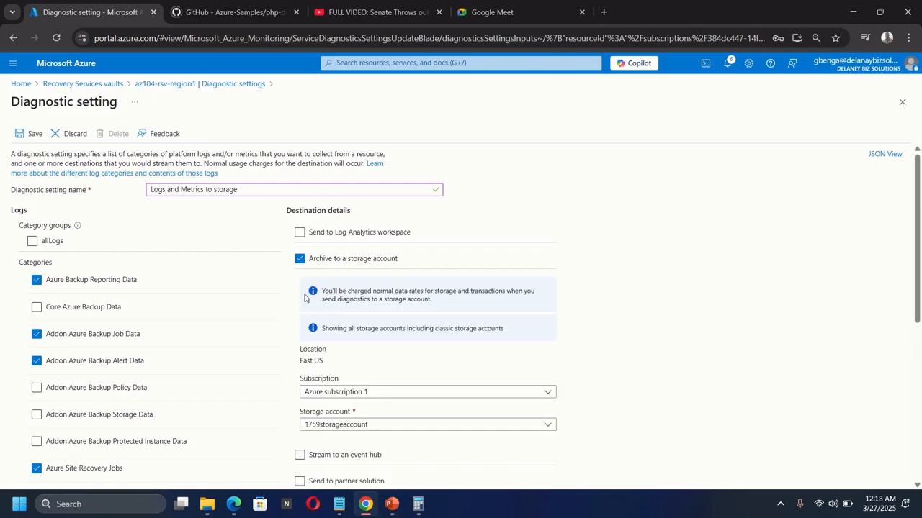
pyautogui.scroll(-1, 394, 366)
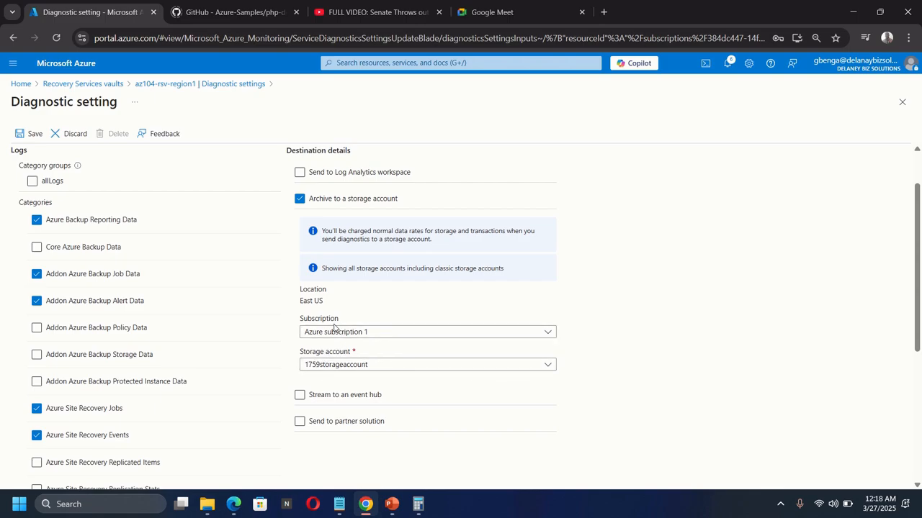
pyautogui.click(409, 364)
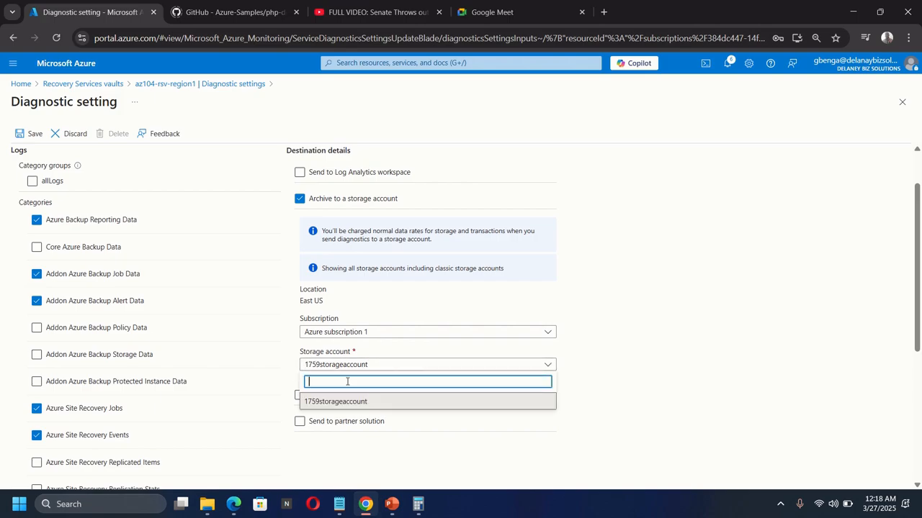
pyautogui.click(585, 381)
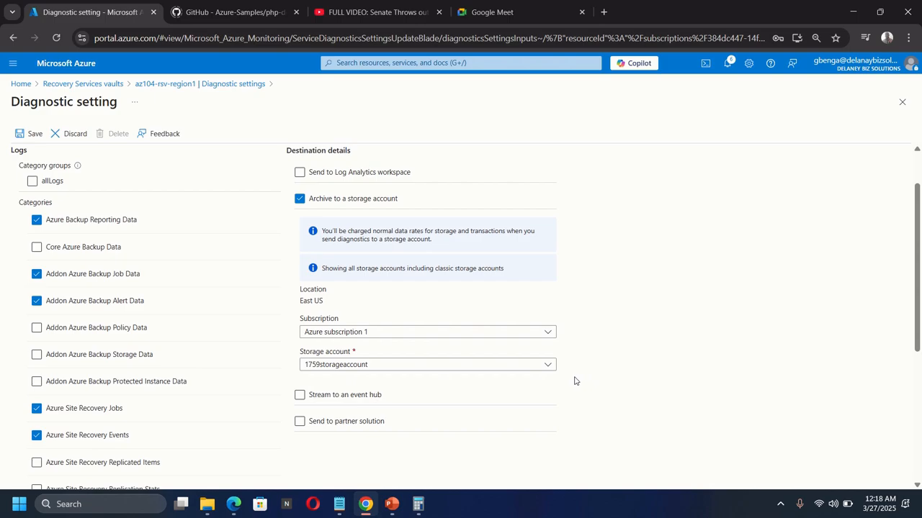
pyautogui.click(29, 133)
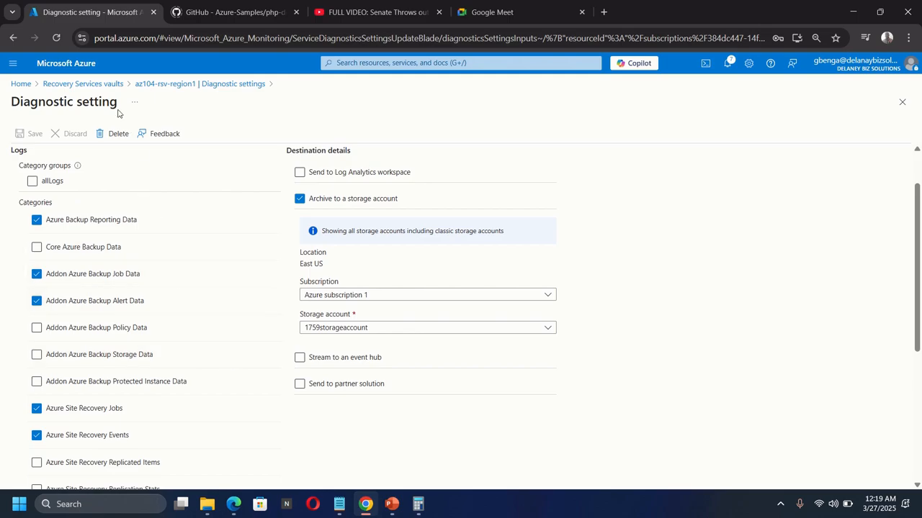
# Reopen the az104-rsv-region1 vault and check the status of its backup jobs.
pyautogui.click(89, 84)
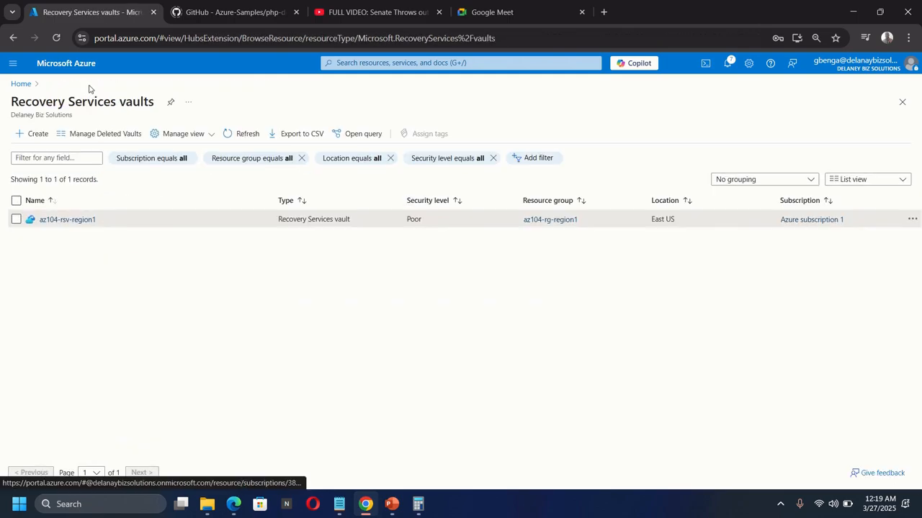
pyautogui.click(67, 219)
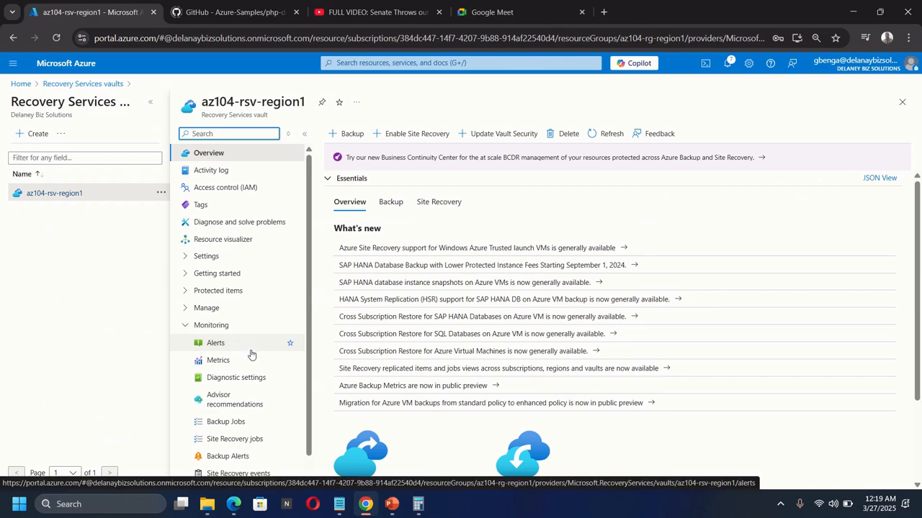
pyautogui.scroll(-1, 251, 354)
pyautogui.scroll(-1, 251, 354)
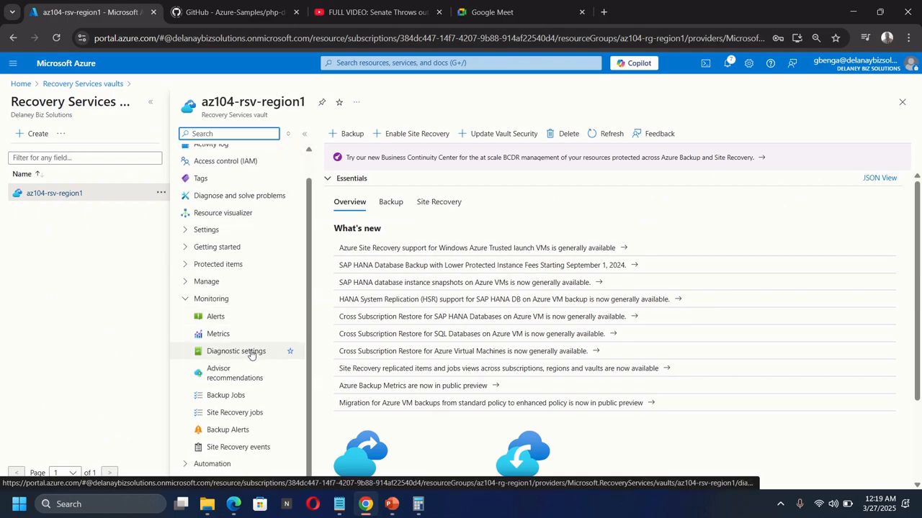
pyautogui.click(226, 396)
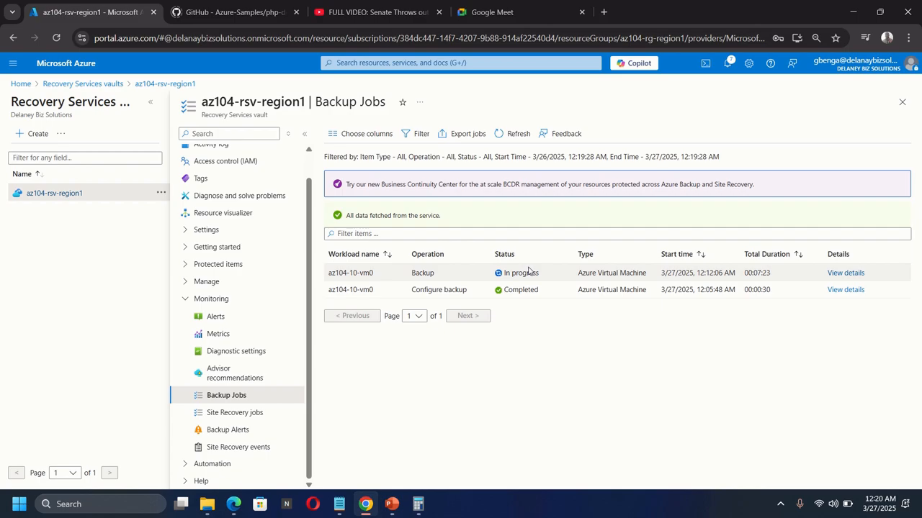
# Start creating another Recovery Services vault and give it a new resource group named az104-rg-region2.
pyautogui.click(69, 85)
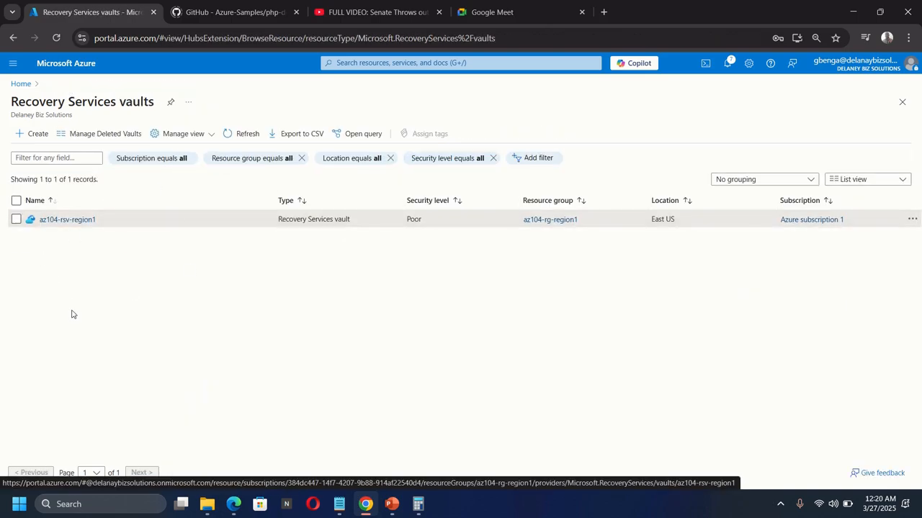
pyautogui.click(32, 134)
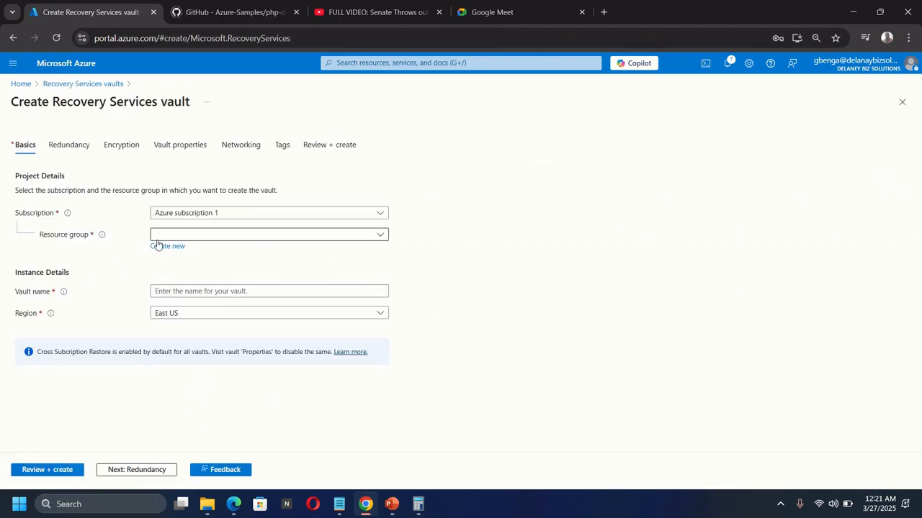
pyautogui.click(170, 247)
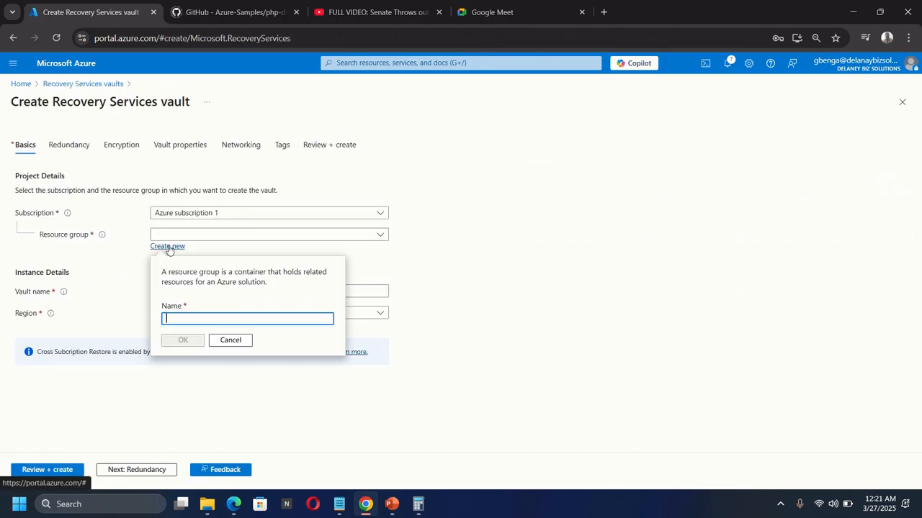
pyautogui.write('az')
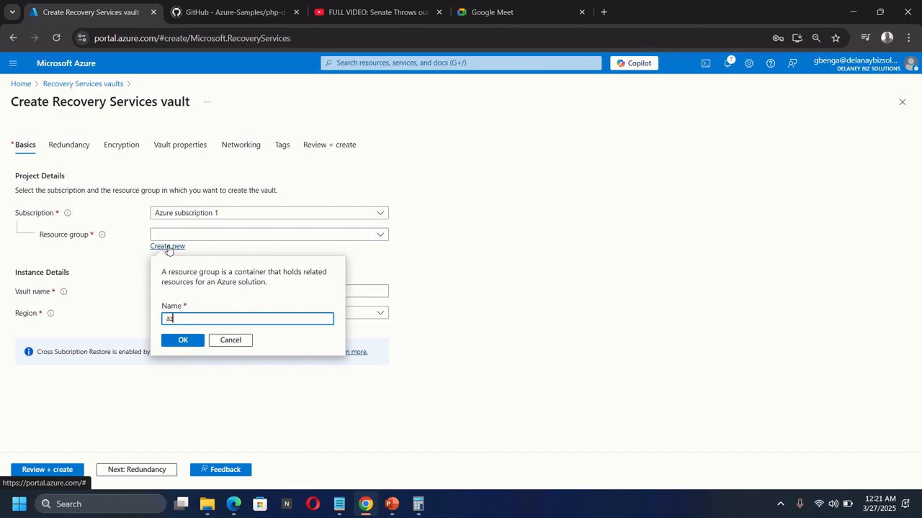
pyautogui.write('104')
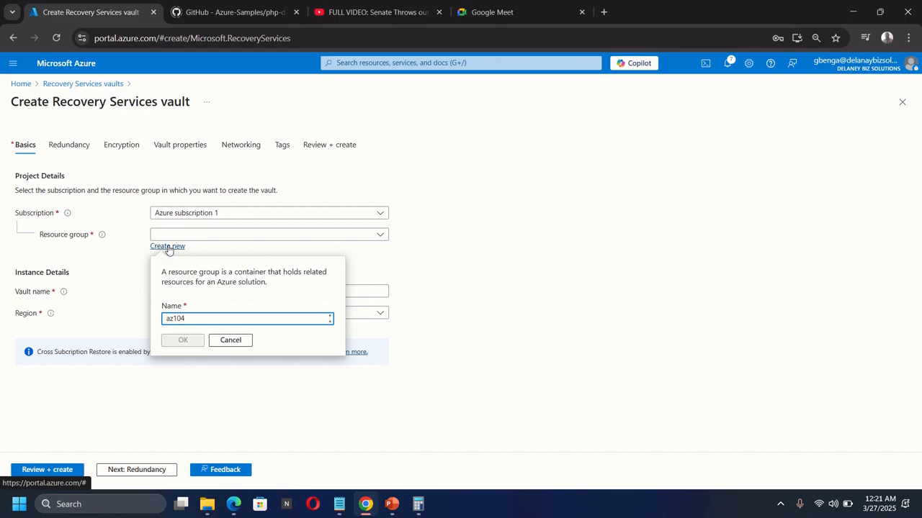
pyautogui.write('-rsv-region2')
pyautogui.click(197, 318)
pyautogui.press('BackSpace')
pyautogui.press('BackSpace')
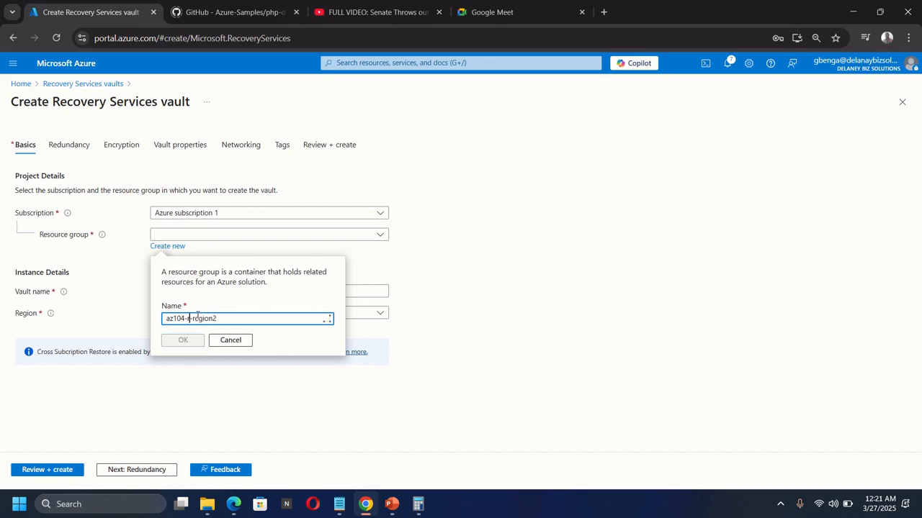
pyautogui.write('g')
pyautogui.click(182, 339)
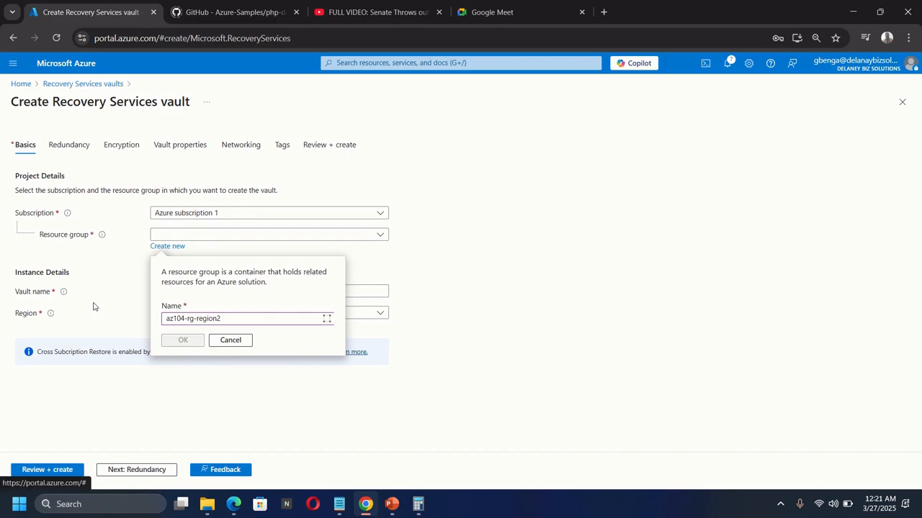
# Name the vault az104-rsv-region2, set its region to West US, and create it.
pyautogui.click(177, 290)
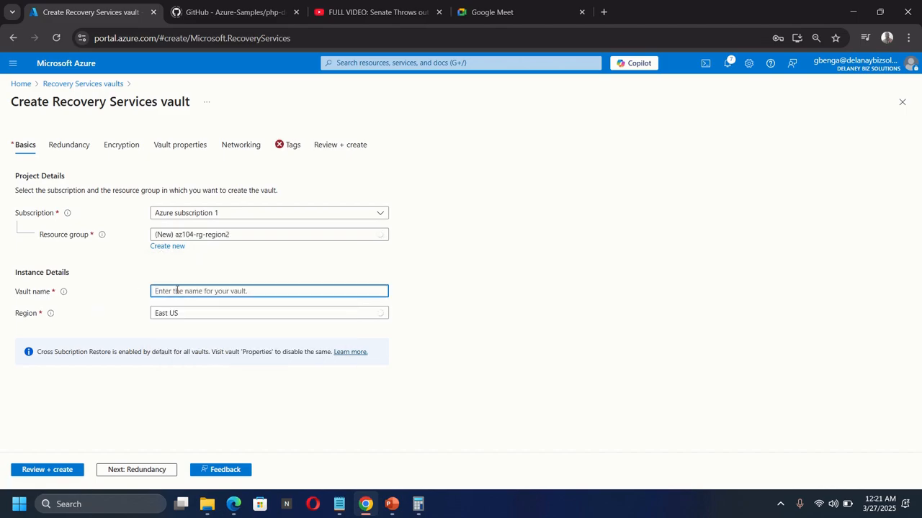
pyautogui.write('az10')
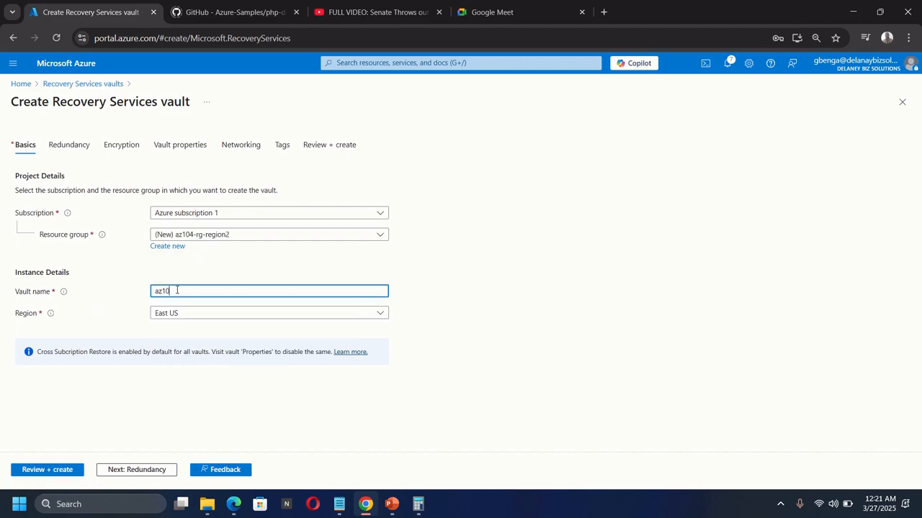
pyautogui.write('4-rsv-region2')
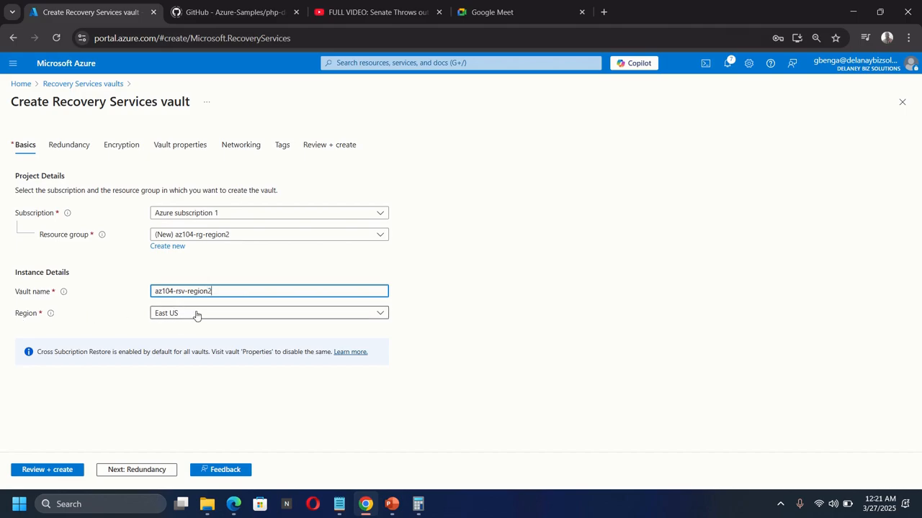
pyautogui.click(196, 315)
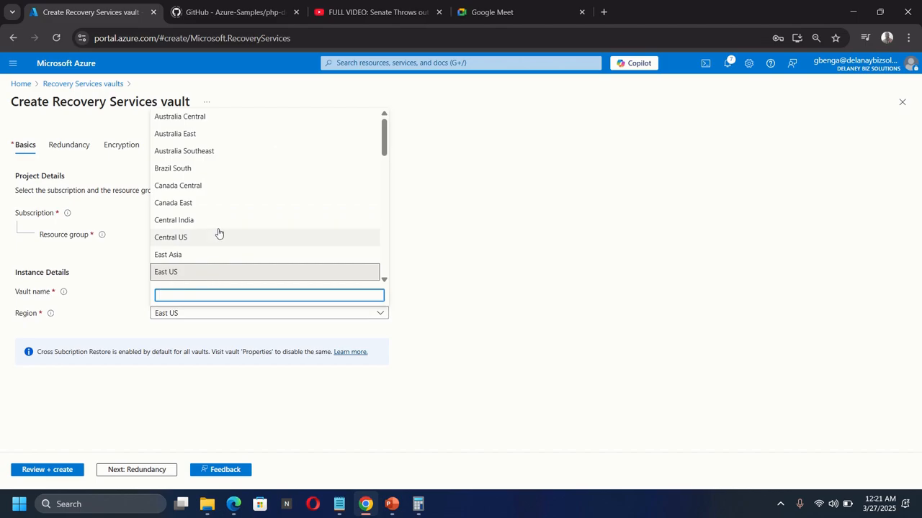
pyautogui.write('west')
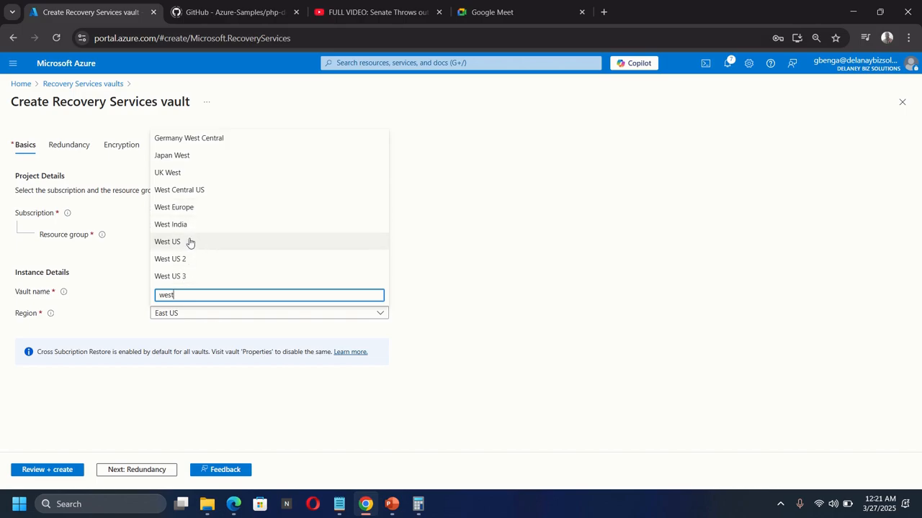
pyautogui.click(190, 242)
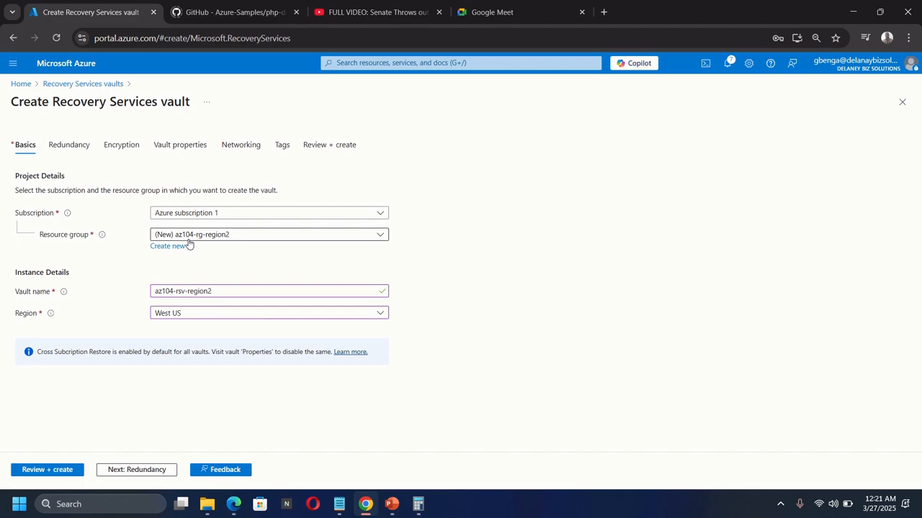
pyautogui.click(29, 472)
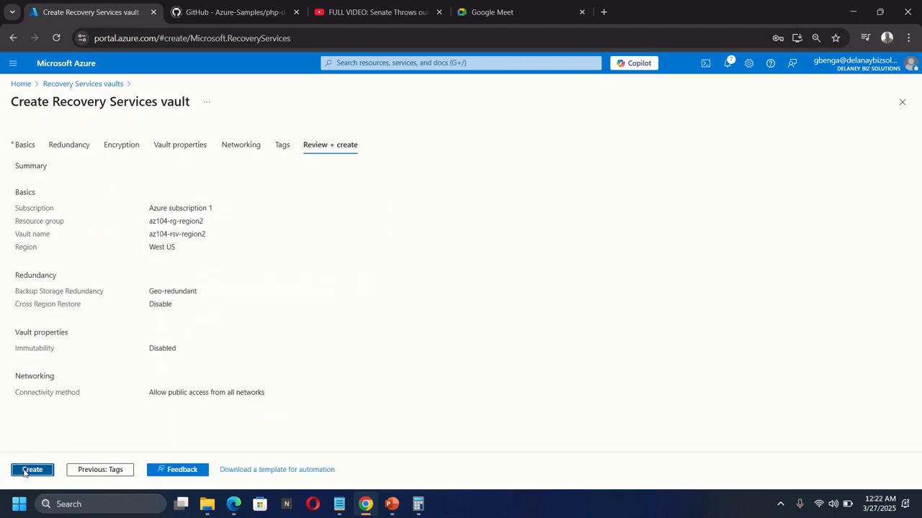
pyautogui.click(29, 471)
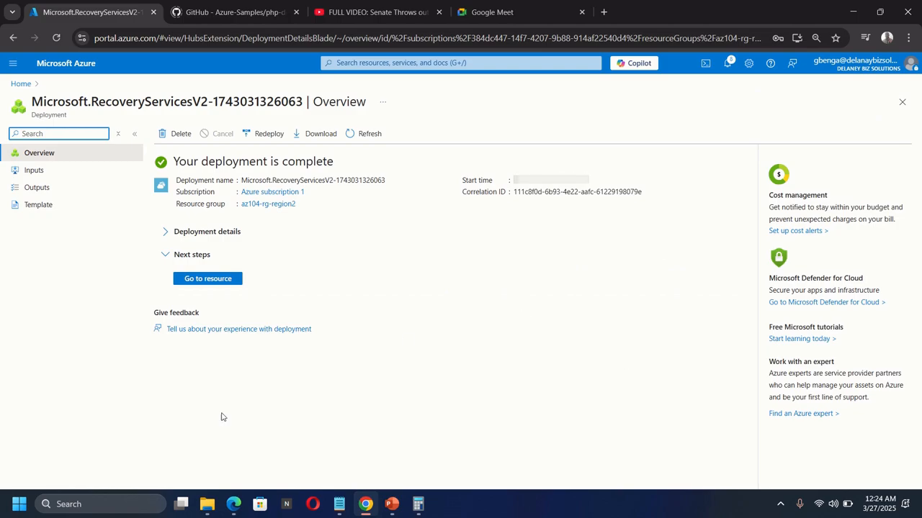
# View the newly deployed vault, and search the portal for "recover" to review the Recovery Services vaults list.
pyautogui.click(218, 282)
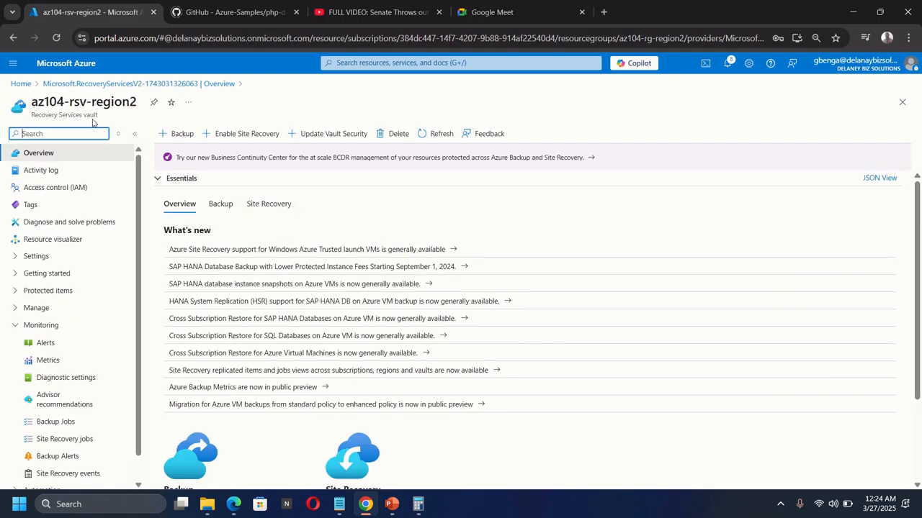
pyautogui.click(389, 63)
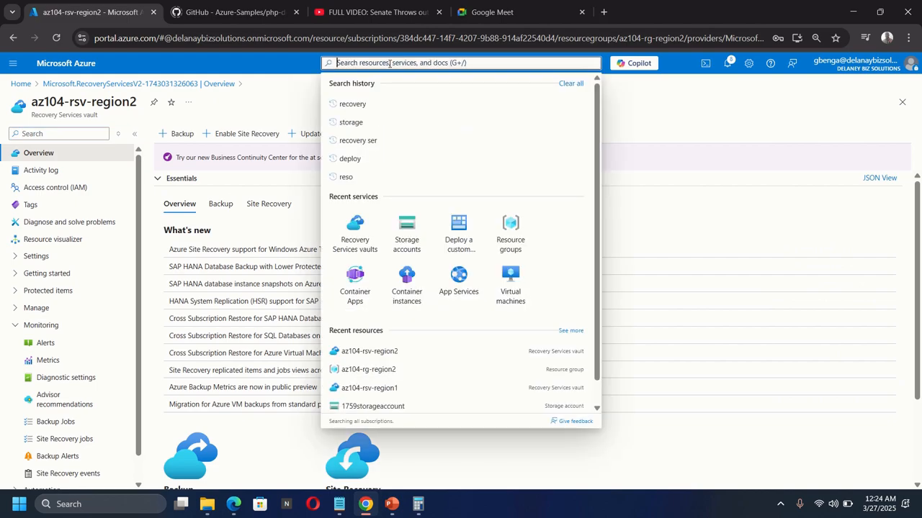
pyautogui.write('res')
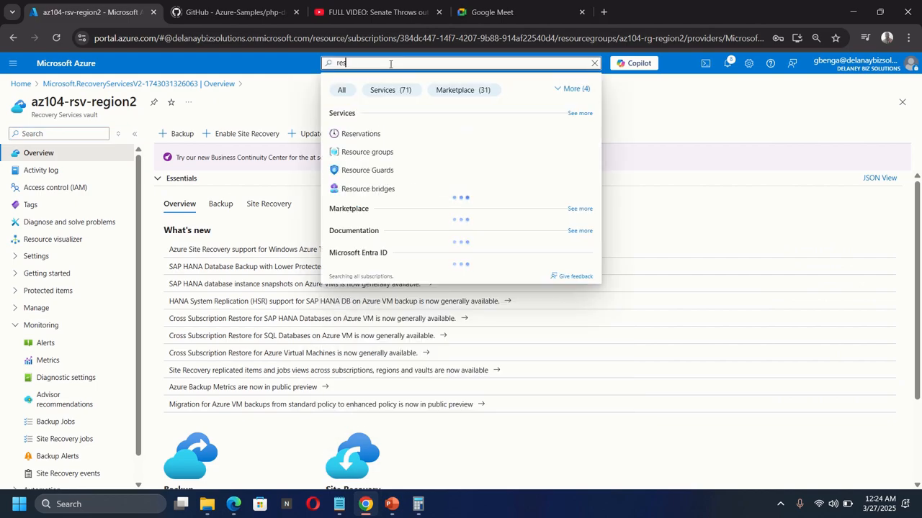
pyautogui.press('BackSpace')
pyautogui.press('BackSpace')
pyautogui.press('BackSpace')
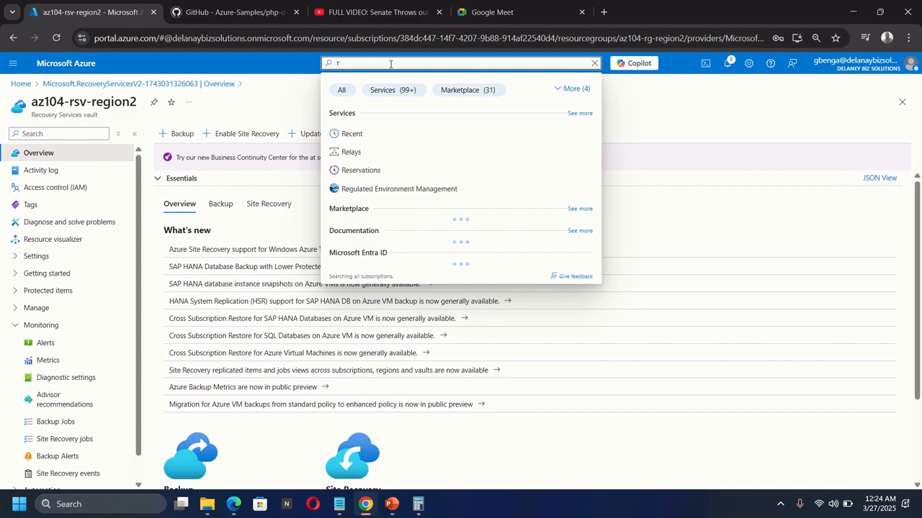
pyautogui.write('recover')
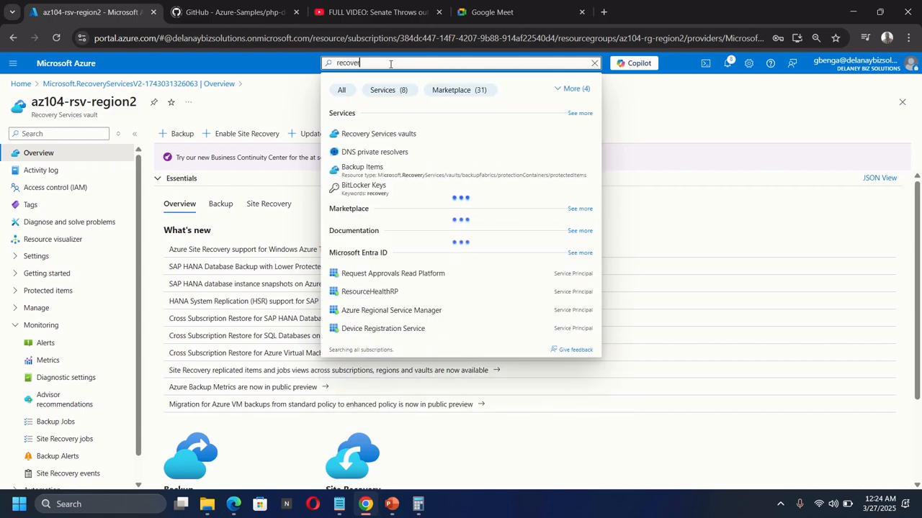
pyautogui.click(398, 134)
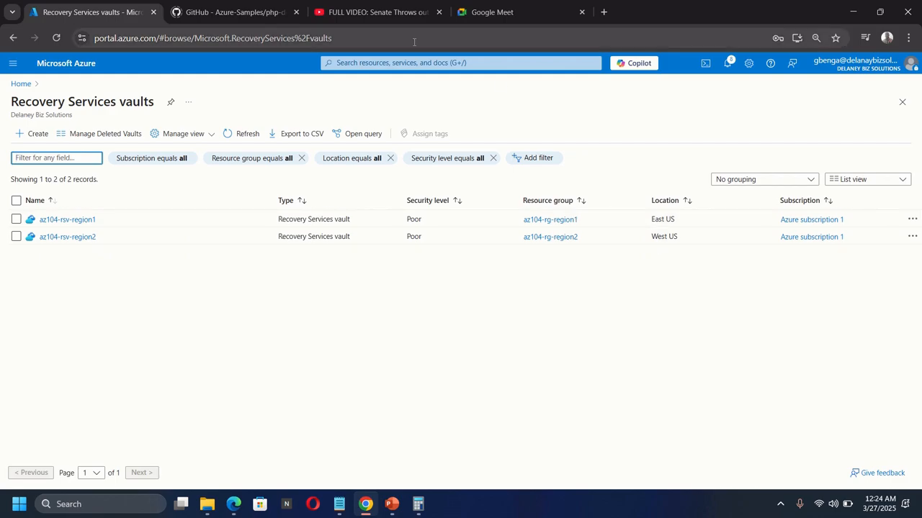
# Search the portal for "virtu" and open the Virtual machines list.
pyautogui.click(385, 64)
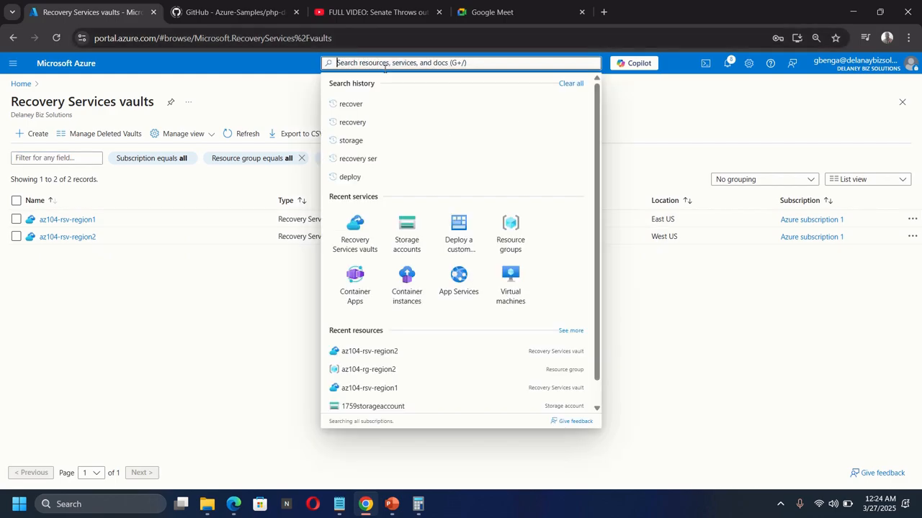
pyautogui.write('virtu')
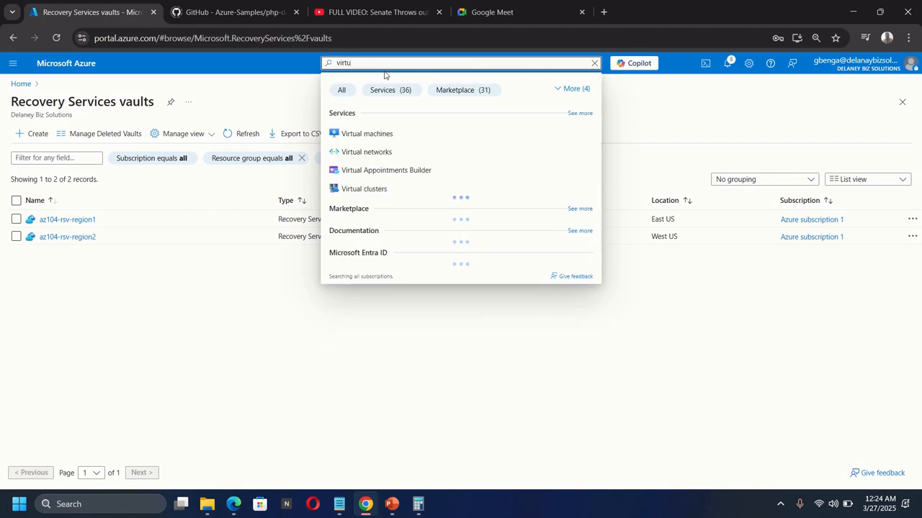
pyautogui.click(364, 134)
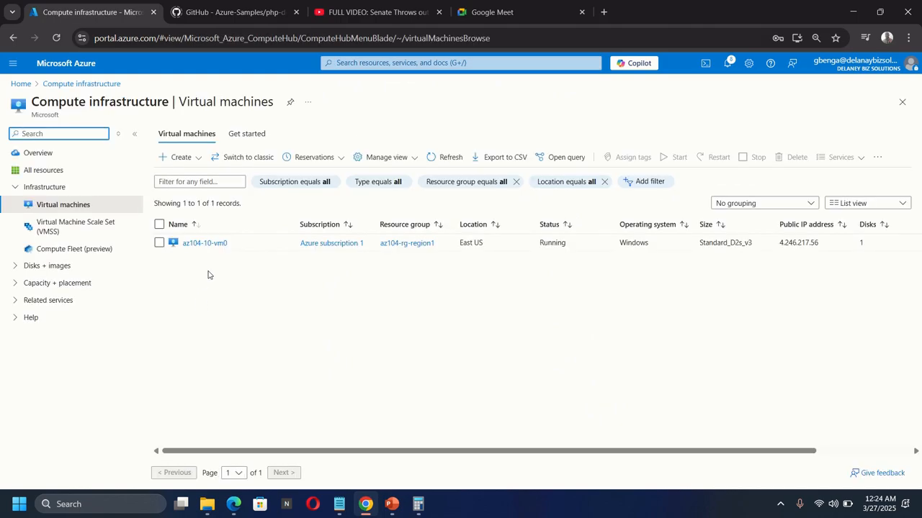
# Open the disaster recovery setup for the az104-10-vm0 virtual machine and check its target region.
pyautogui.click(205, 244)
pyautogui.click(206, 244)
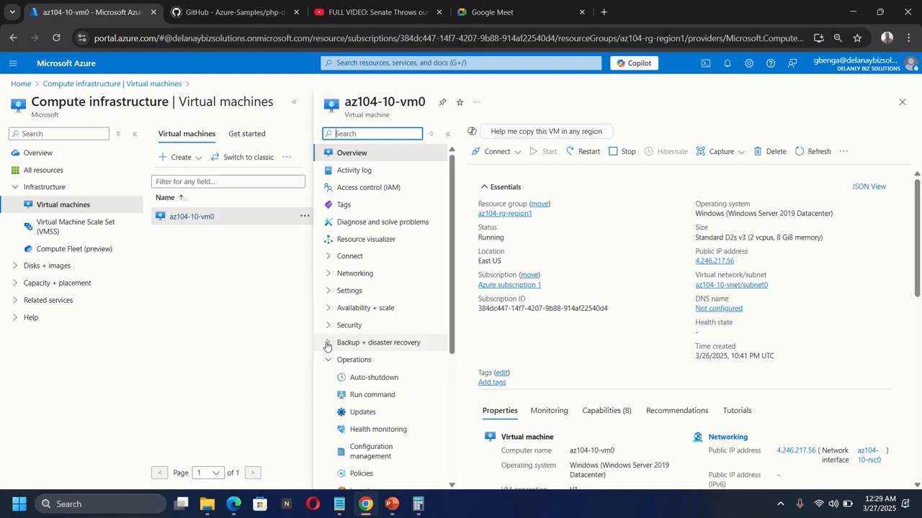
pyautogui.click(327, 344)
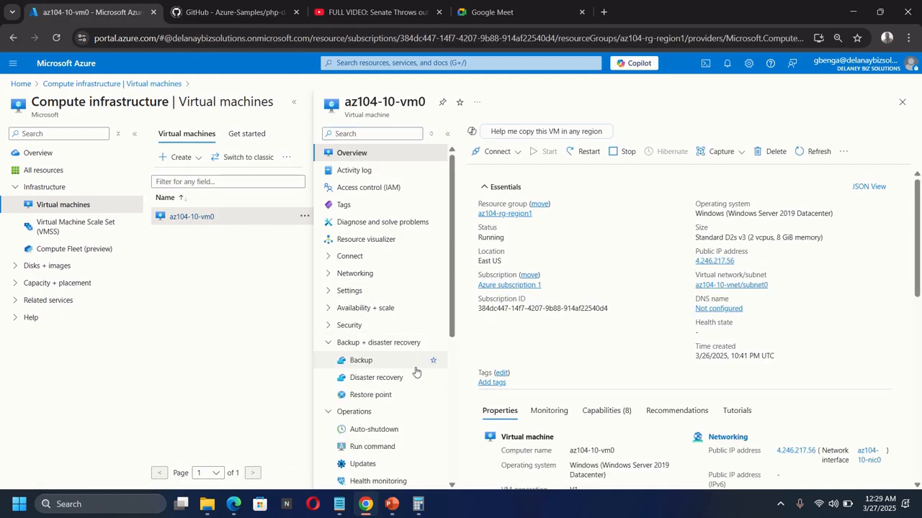
pyautogui.click(369, 378)
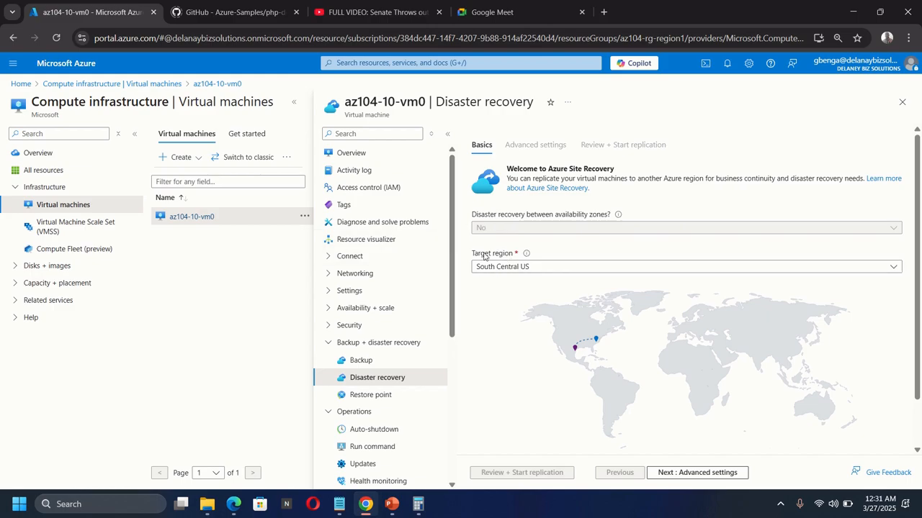
pyautogui.moveTo(526, 257)
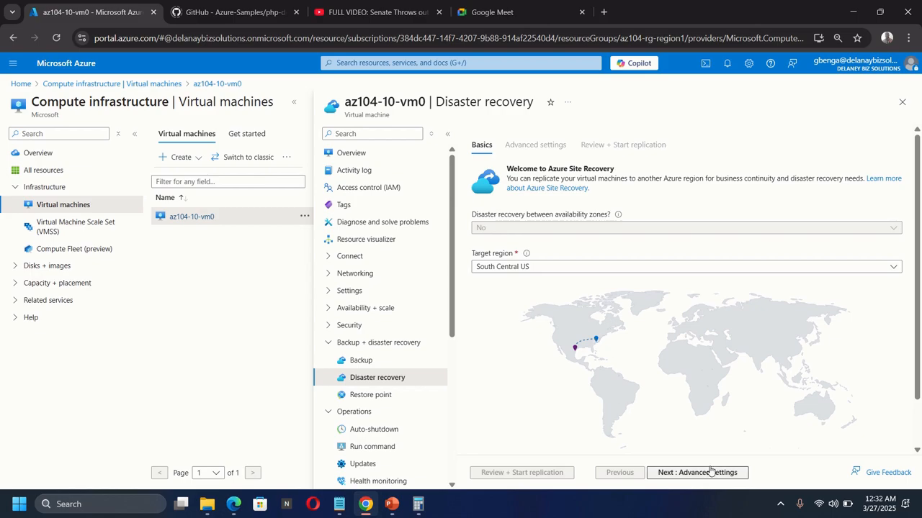
# Review the advanced disaster recovery settings for az104-10-vm0, expanding the storage and replication details.
pyautogui.click(689, 473)
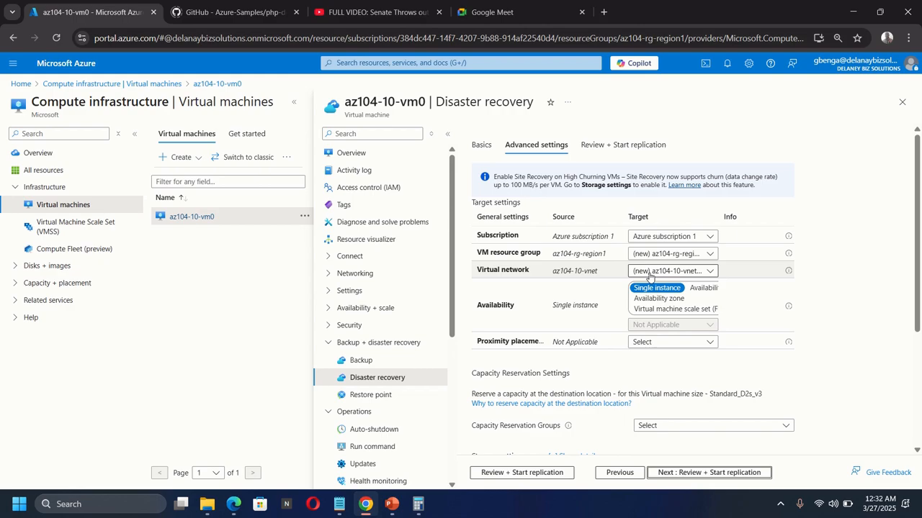
pyautogui.scroll(-3, 821, 323)
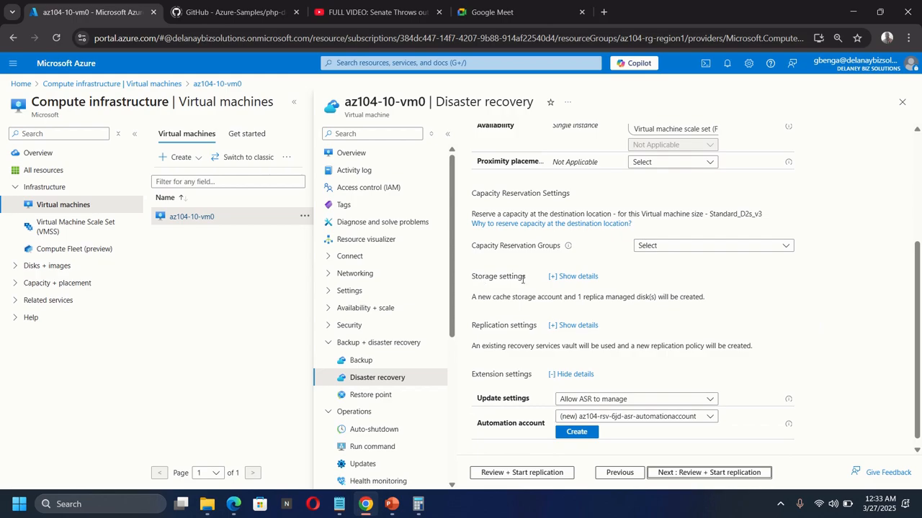
pyautogui.click(572, 278)
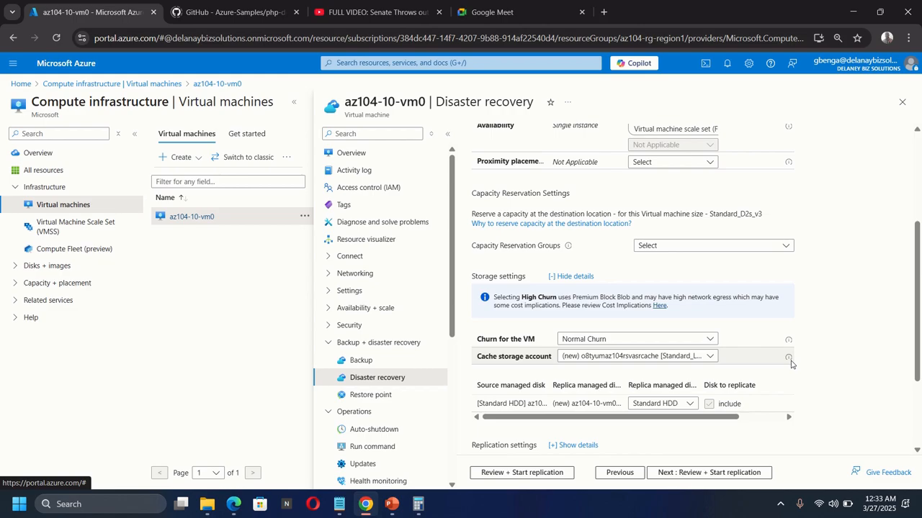
pyautogui.scroll(-2, 818, 319)
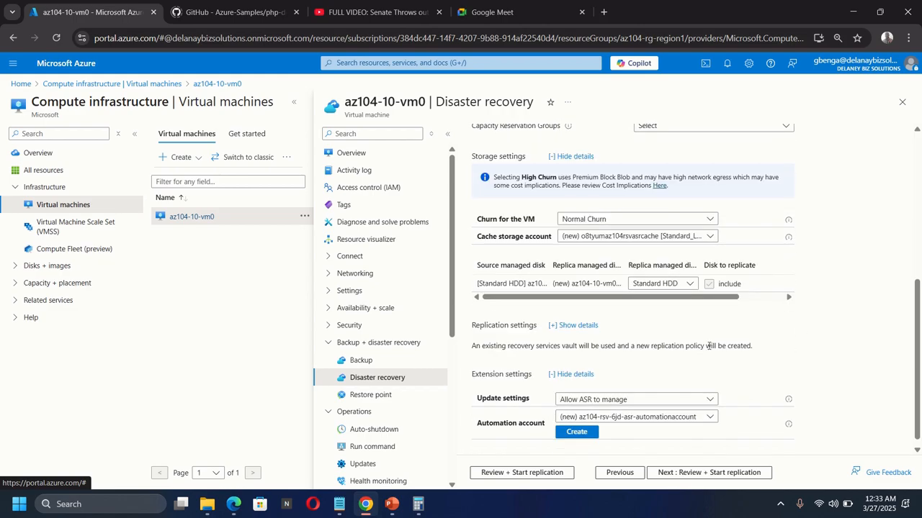
pyautogui.click(568, 329)
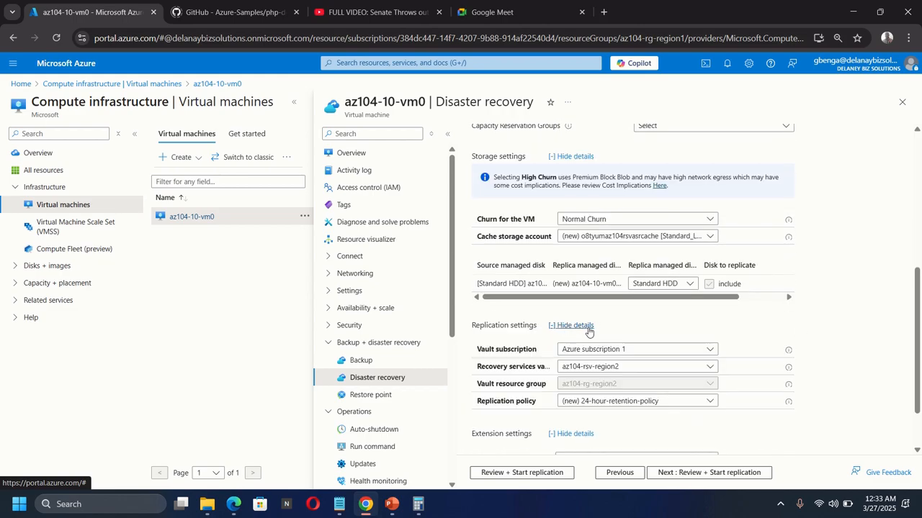
pyautogui.scroll(-1, 465, 254)
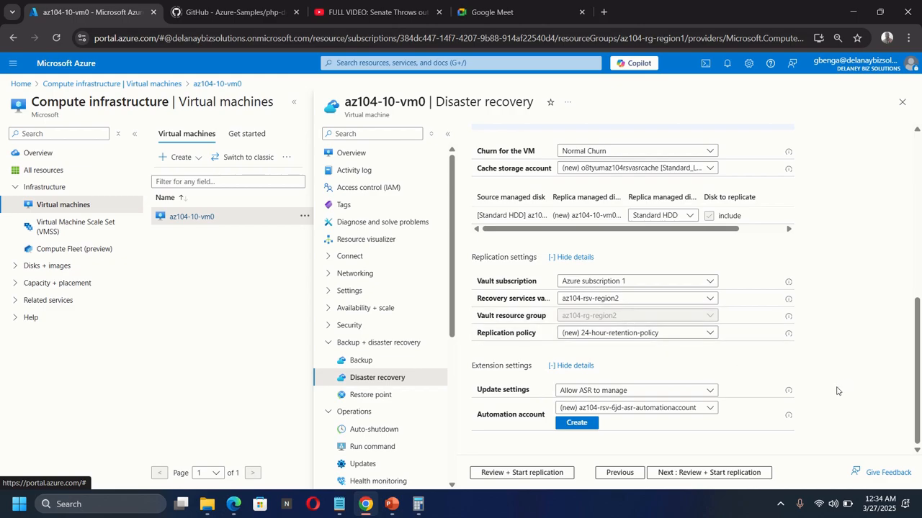
# Create the new automation account in the extension settings so that replication can be enabled.
pyautogui.click(501, 475)
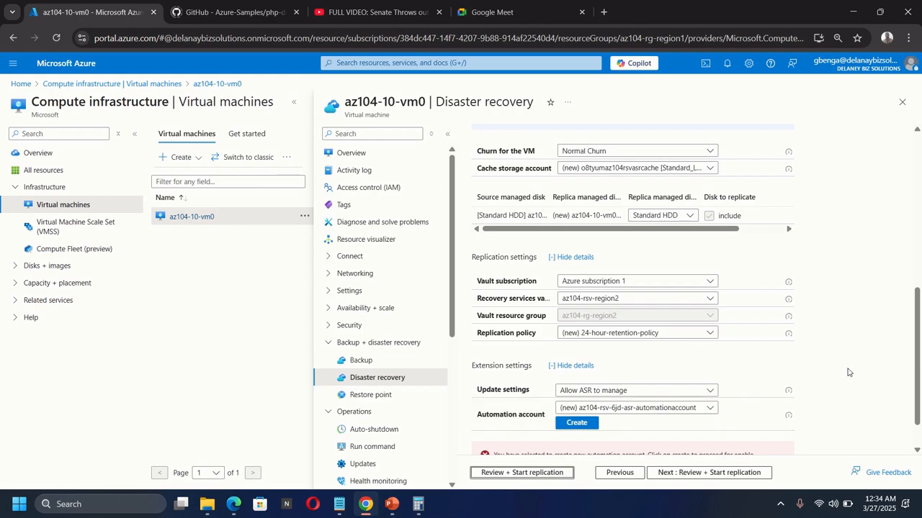
pyautogui.scroll(-1, 861, 369)
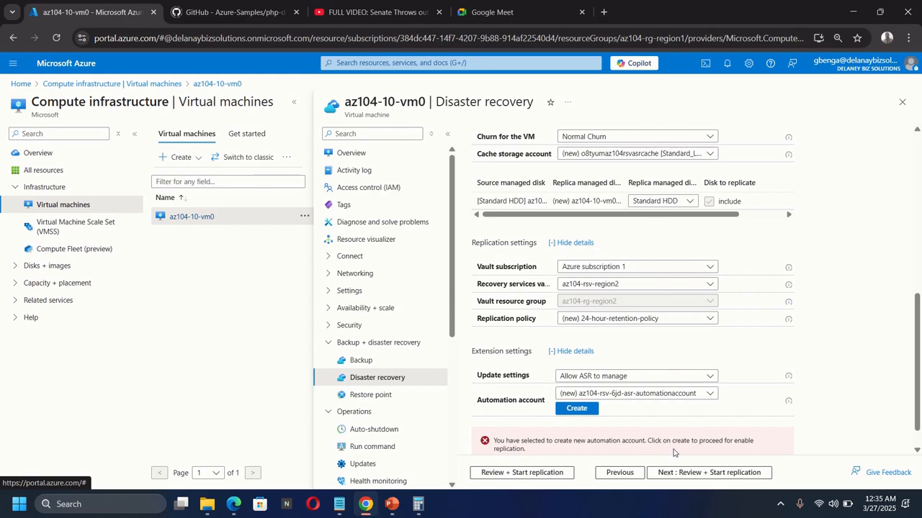
pyautogui.click(577, 409)
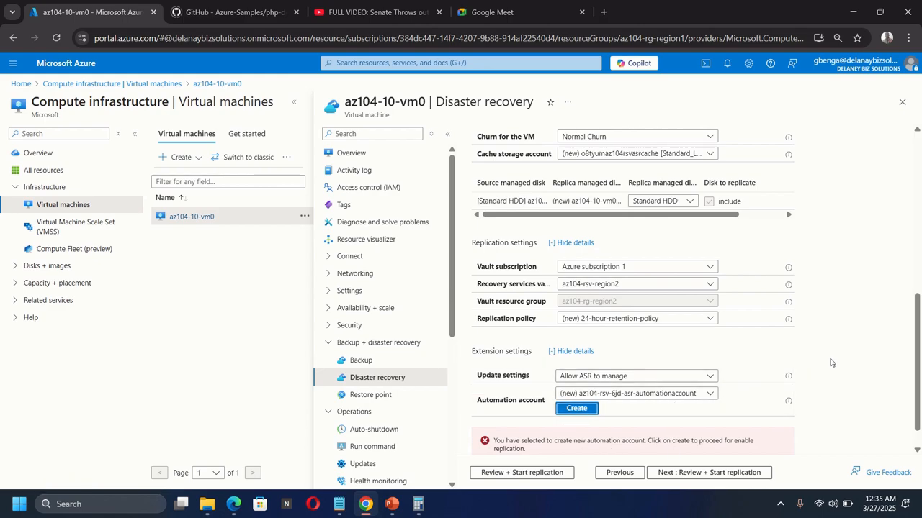
# Review the disaster recovery configuration and start replication of az104-10-vm0, including a check of the portal notifications.
pyautogui.scroll(-1, 830, 362)
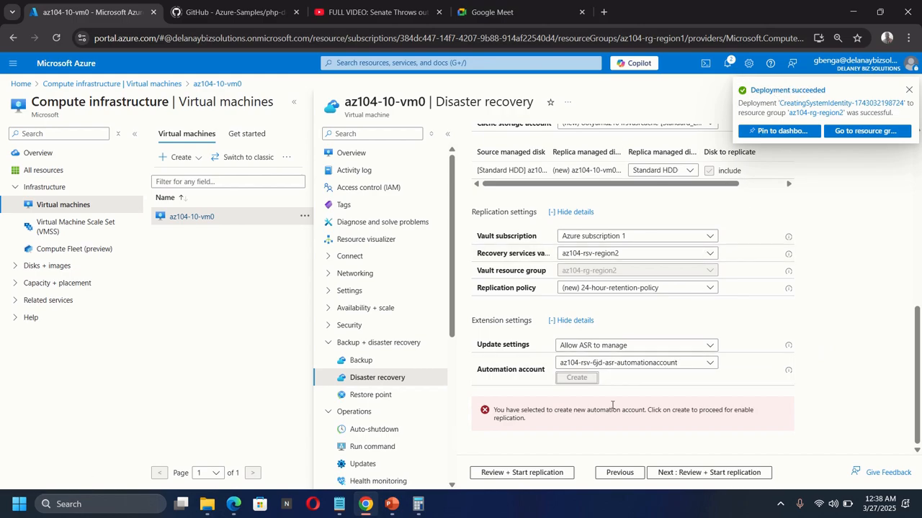
pyautogui.click(519, 474)
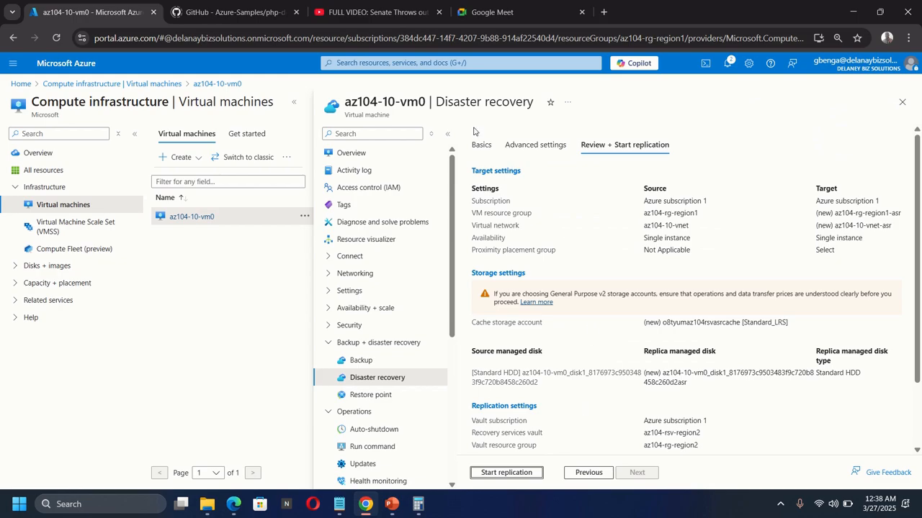
pyautogui.click(505, 470)
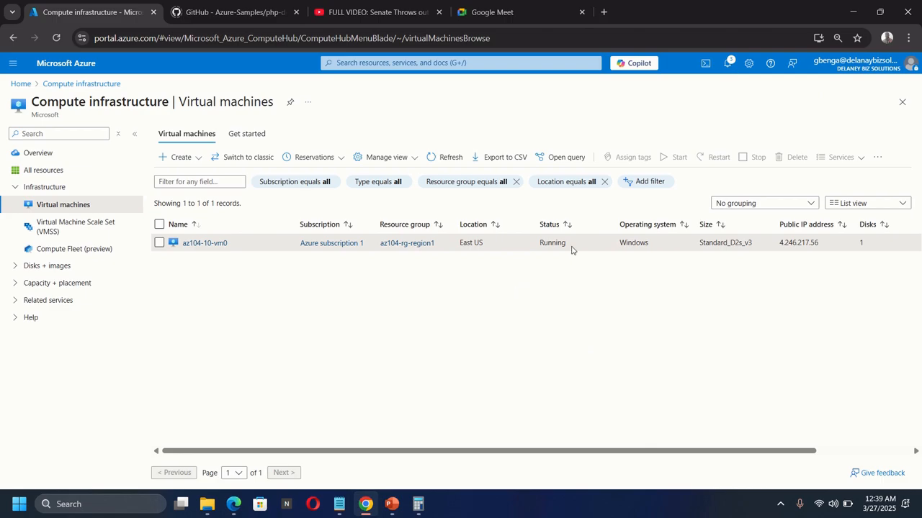
pyautogui.click(728, 65)
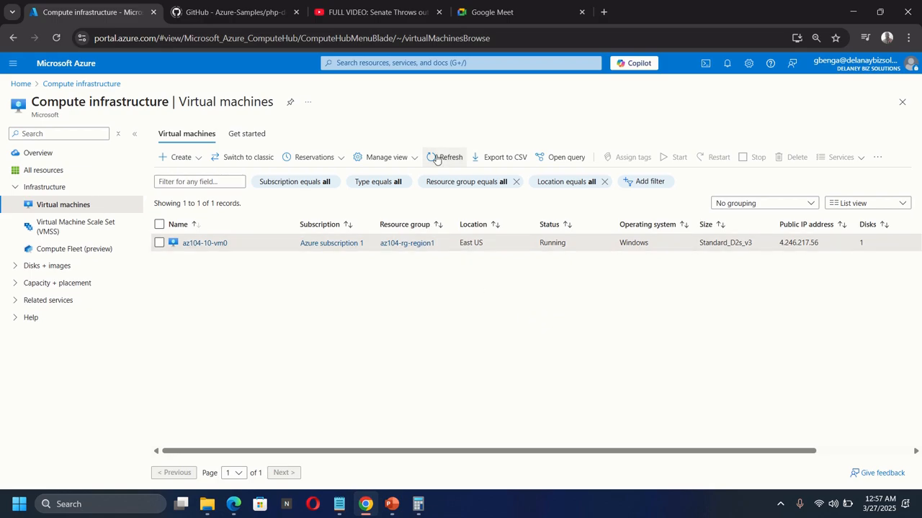
# Search the portal for "recover" and open the az104-rsv-region2 vault from the Recovery Services vaults list.
pyautogui.click(403, 64)
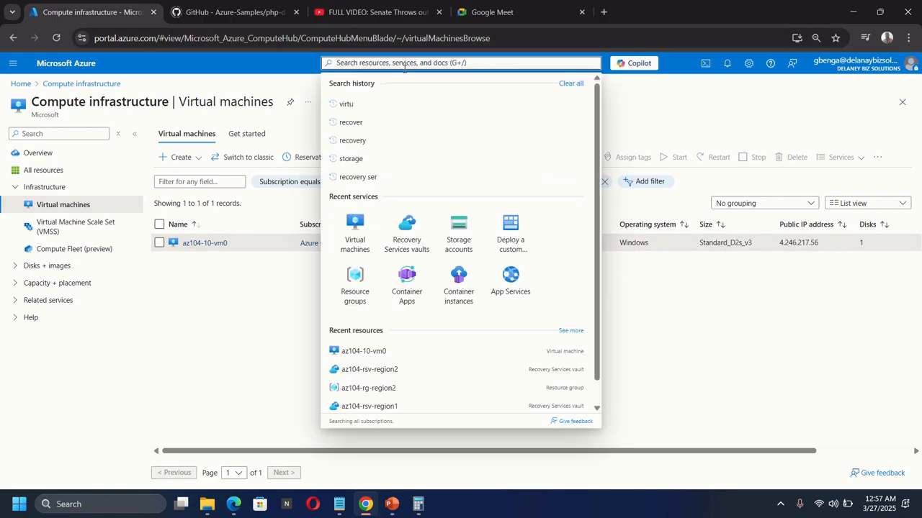
pyautogui.write('recover')
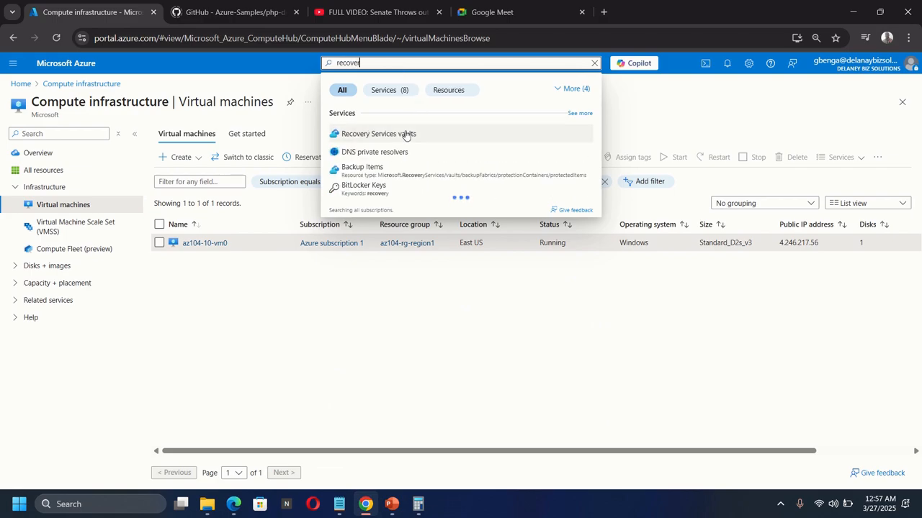
pyautogui.click(405, 134)
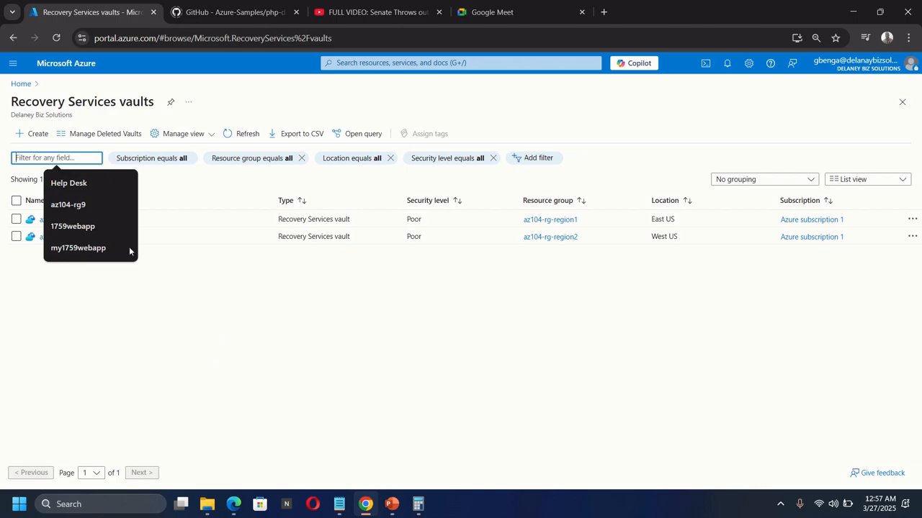
pyautogui.click(60, 300)
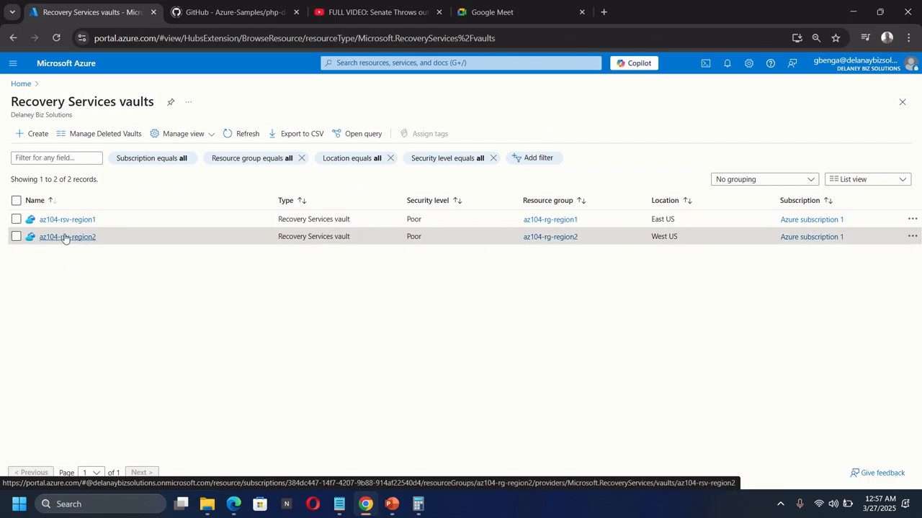
pyautogui.click(64, 238)
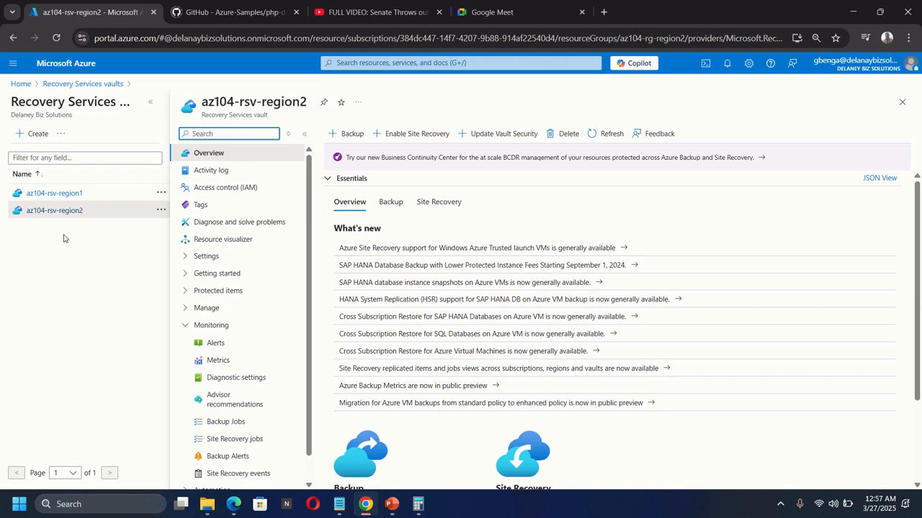
# View the vault's replicated items under its protected items and open the details of az104-10-vm0.
pyautogui.click(185, 326)
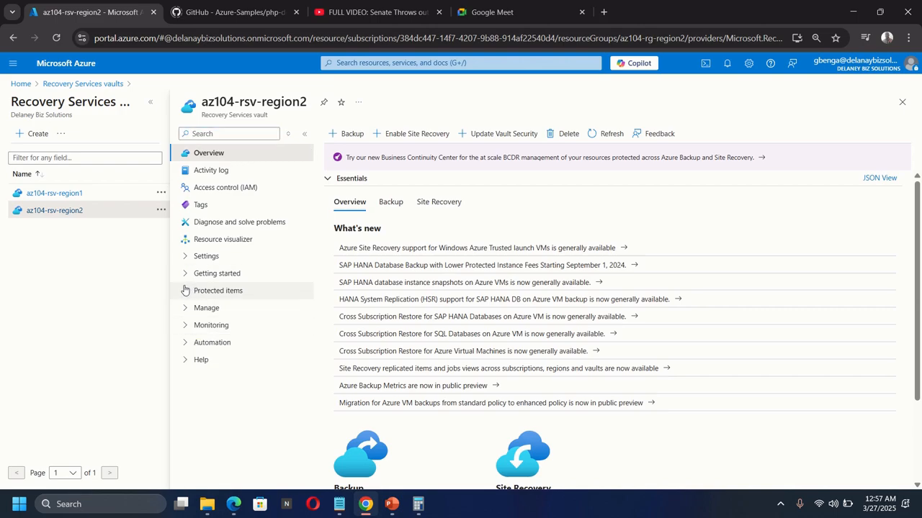
pyautogui.click(185, 290)
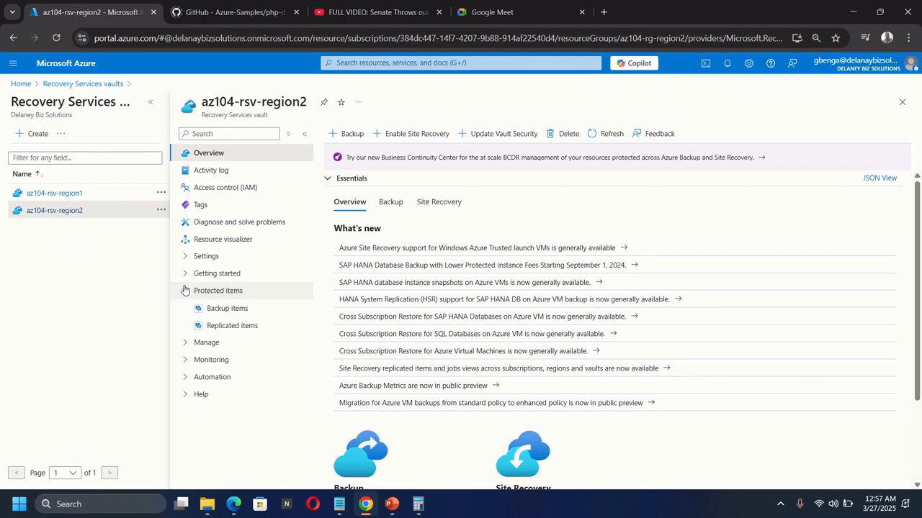
pyautogui.click(232, 328)
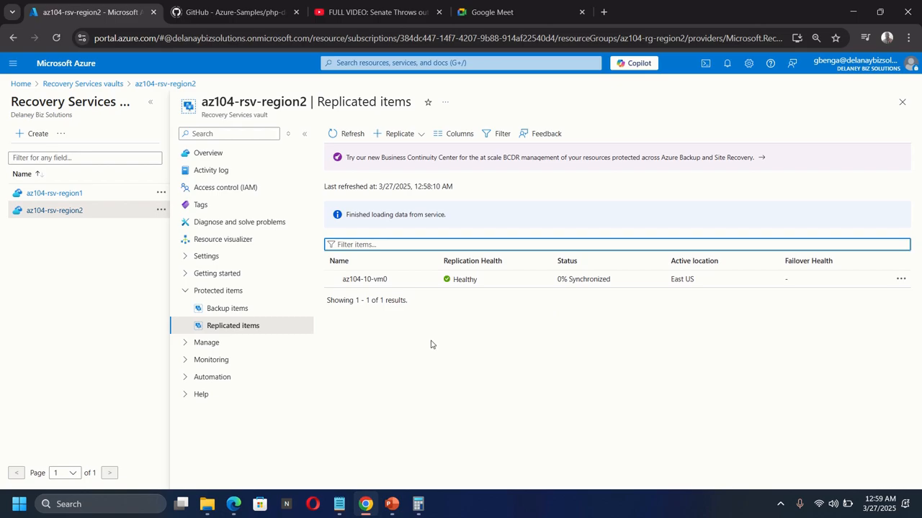
pyautogui.click(367, 281)
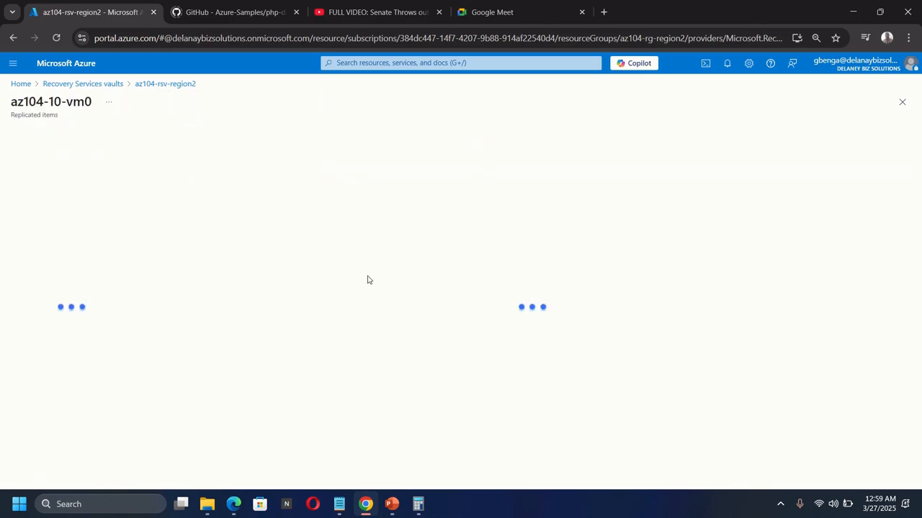